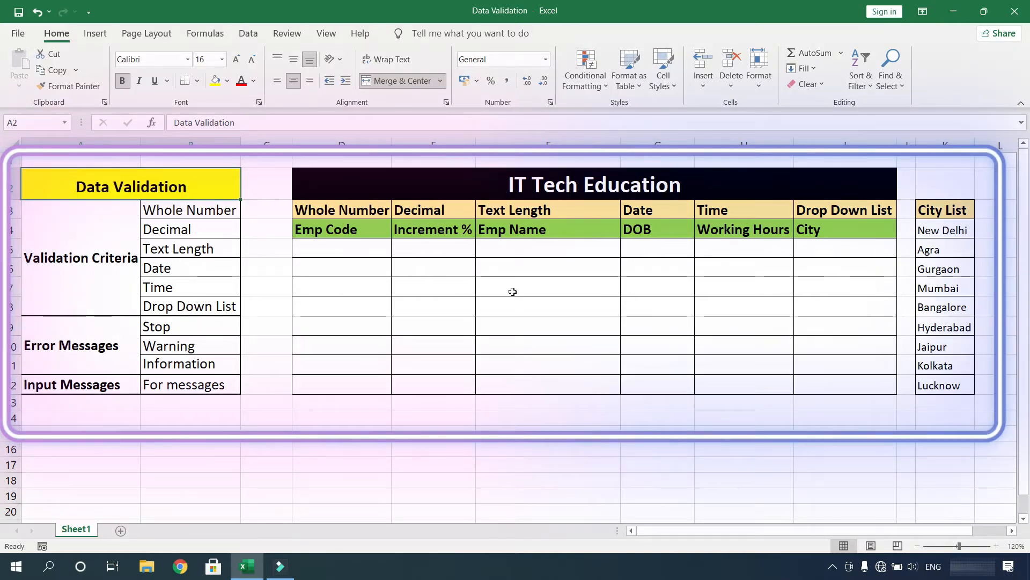
click(204, 217)
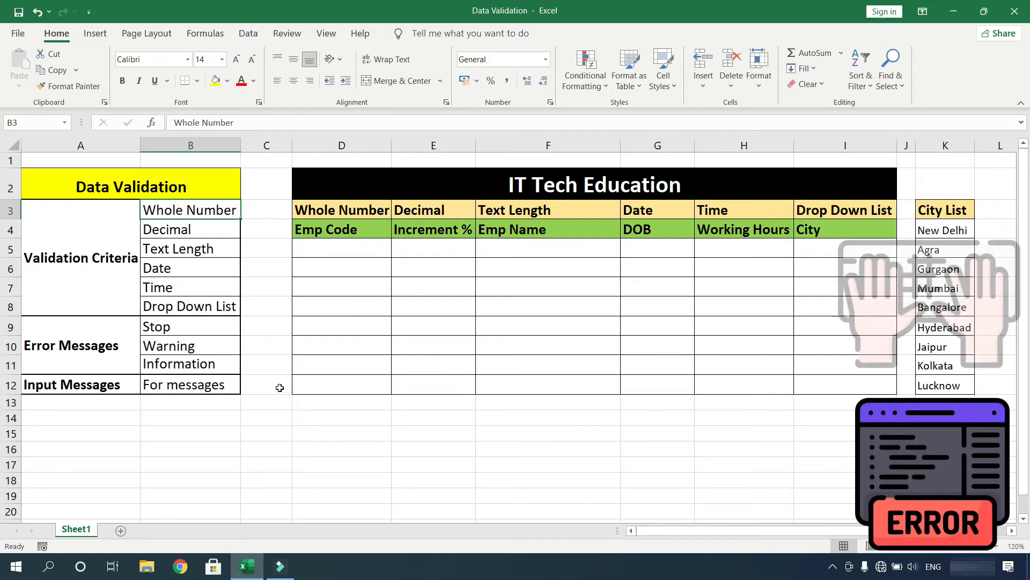
click(425, 262)
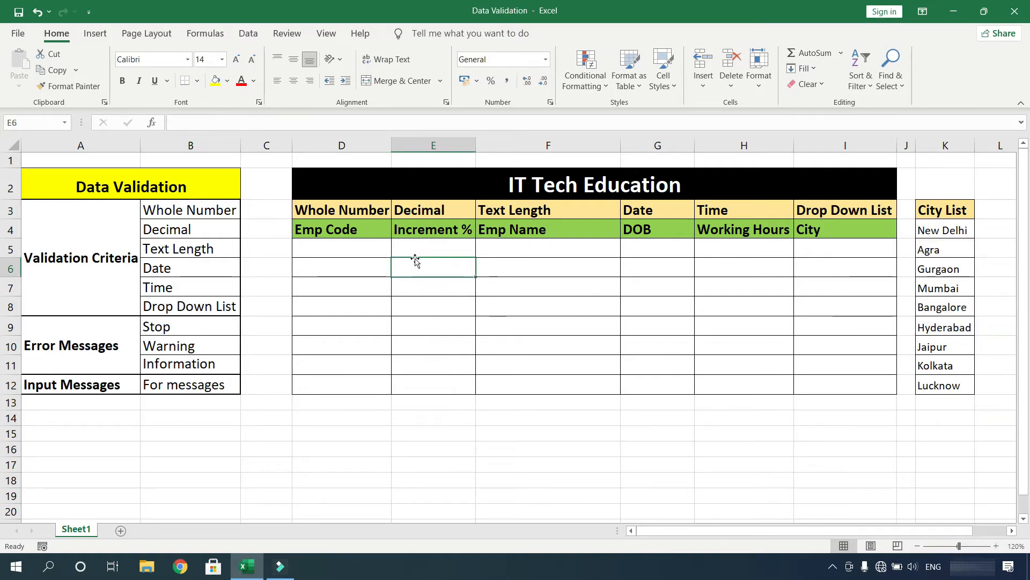
click(361, 245)
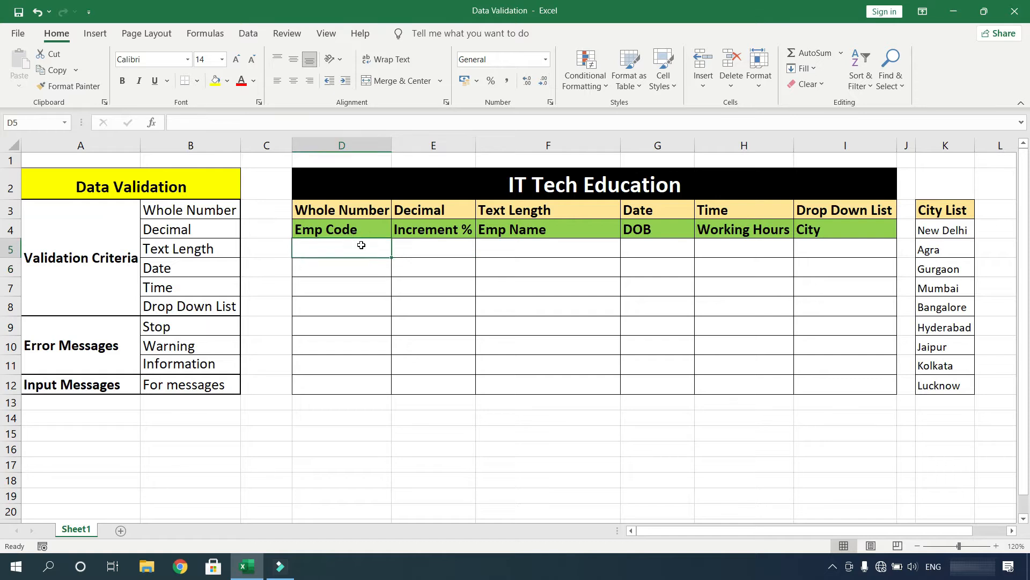
click(352, 207)
click(343, 239)
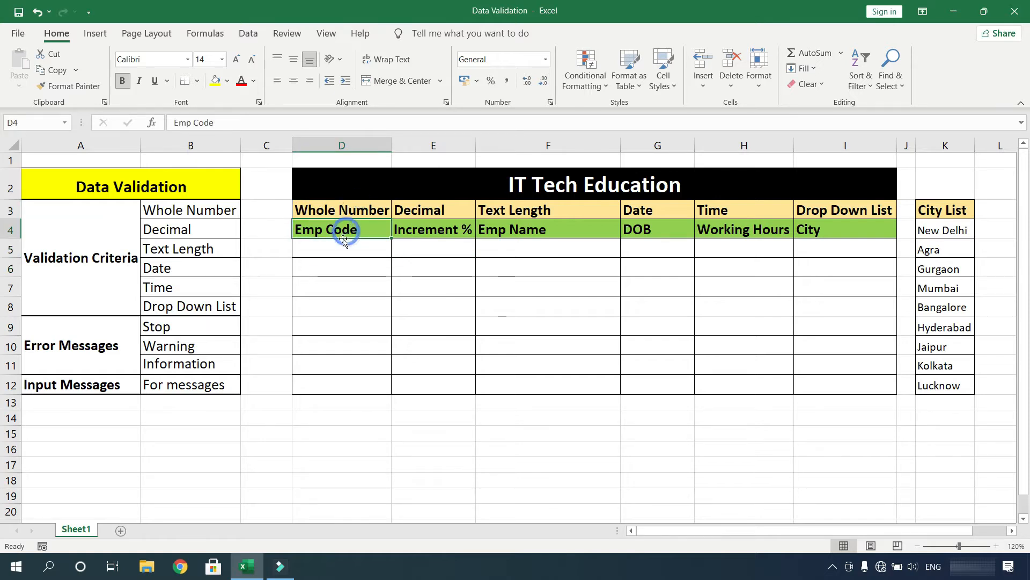
click(344, 246)
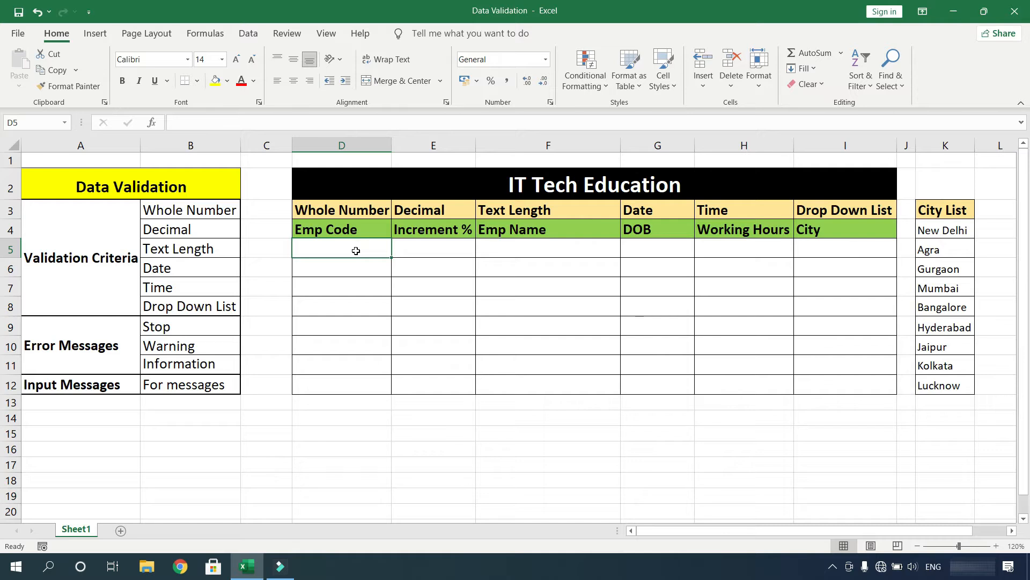
- Open the data validation settings for the empty Emp Code cells D5:D12
drag(356, 251, 357, 377)
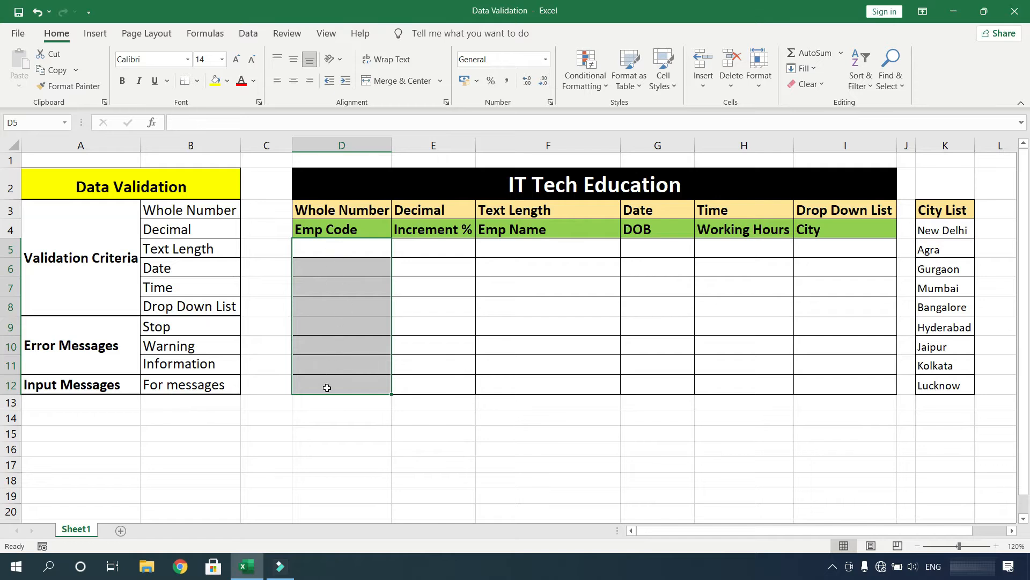
click(250, 34)
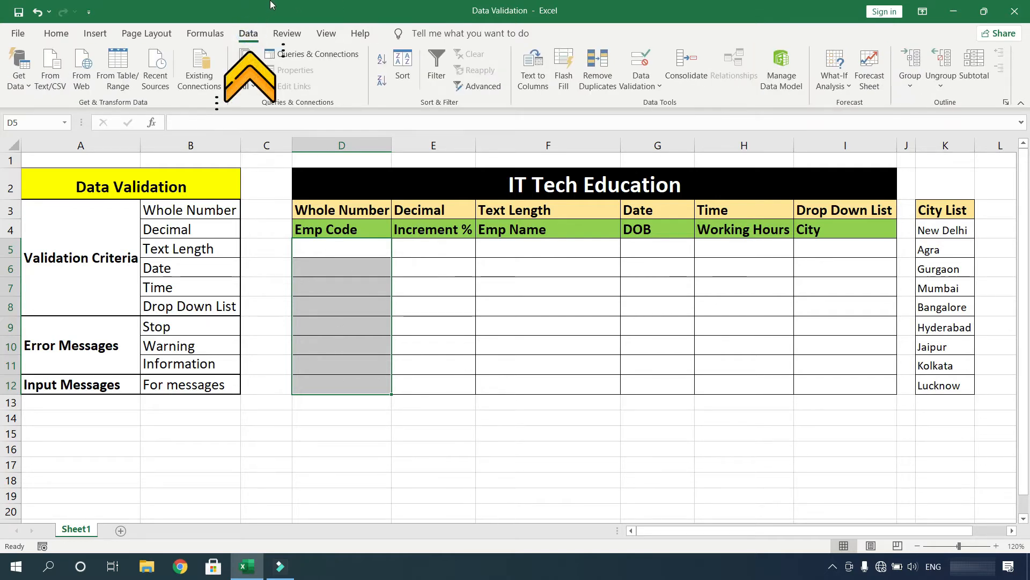
click(653, 86)
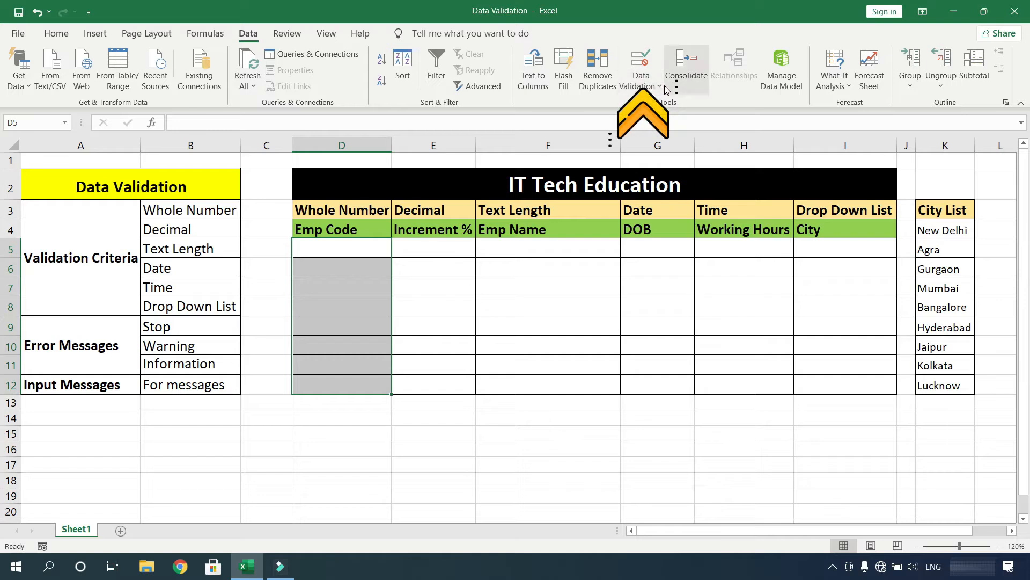
click(653, 85)
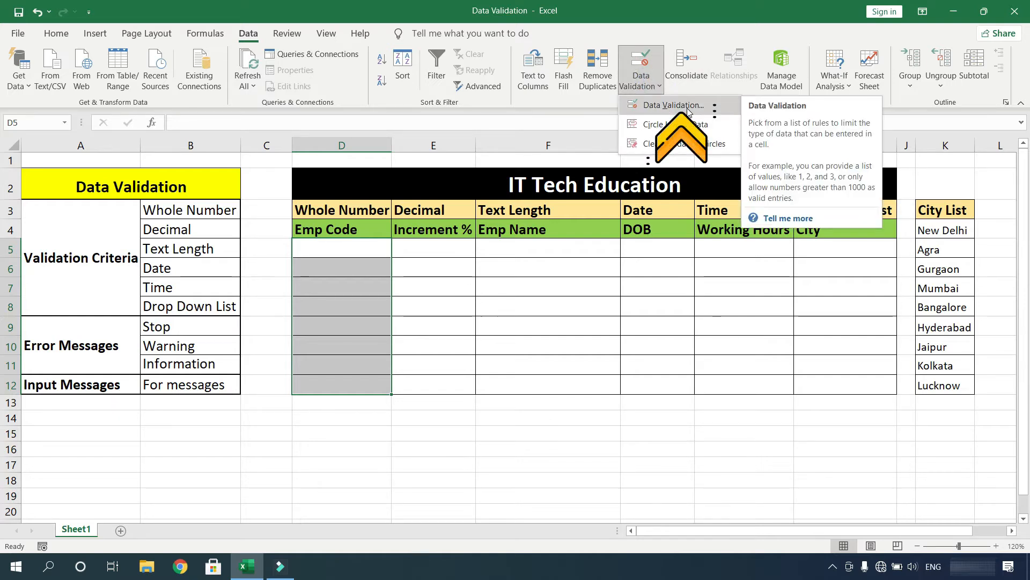
click(674, 105)
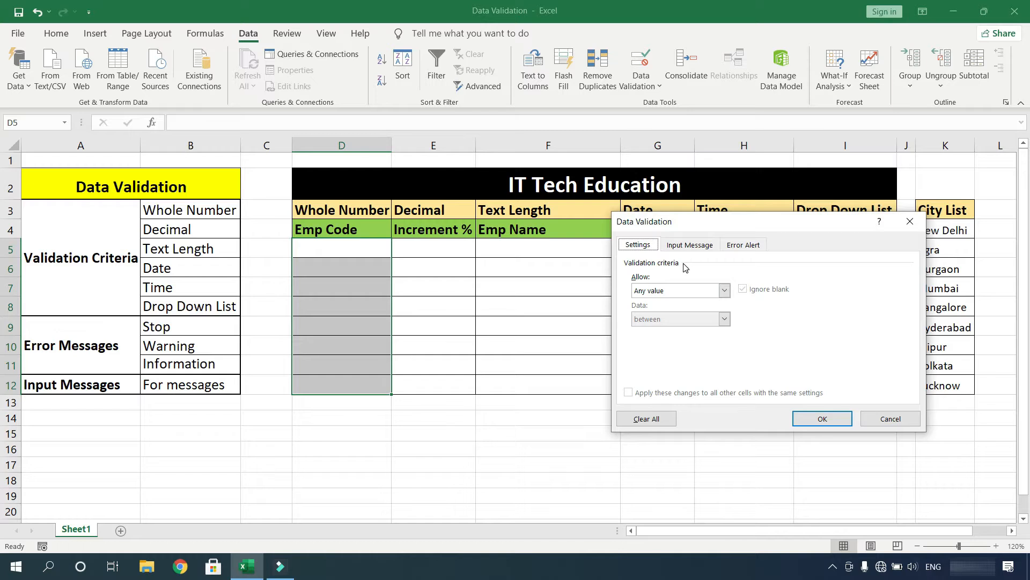
- Restrict the Emp Code cells to whole numbers between 101 and 200 and apply the rule
click(716, 295)
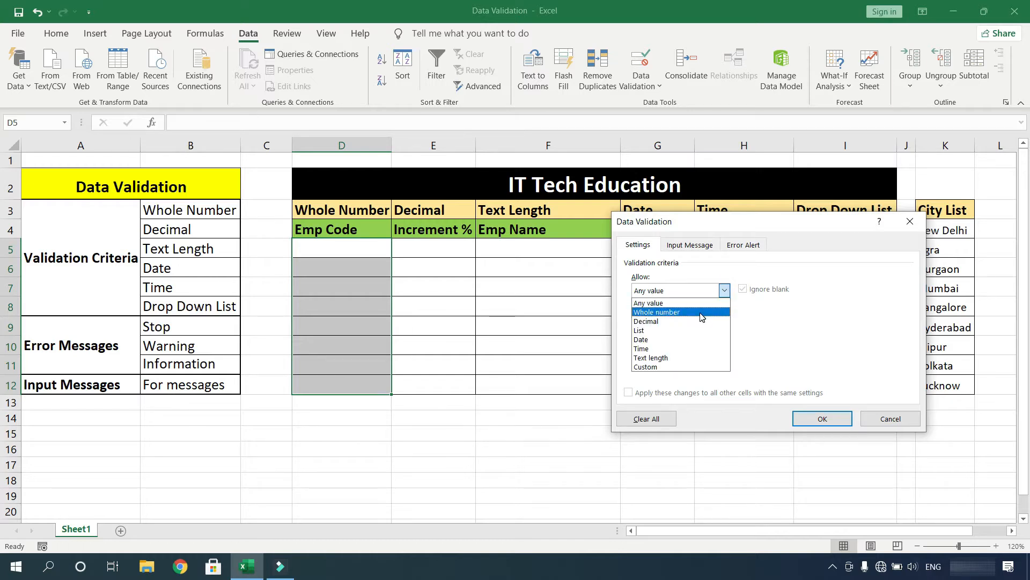
click(701, 313)
click(708, 323)
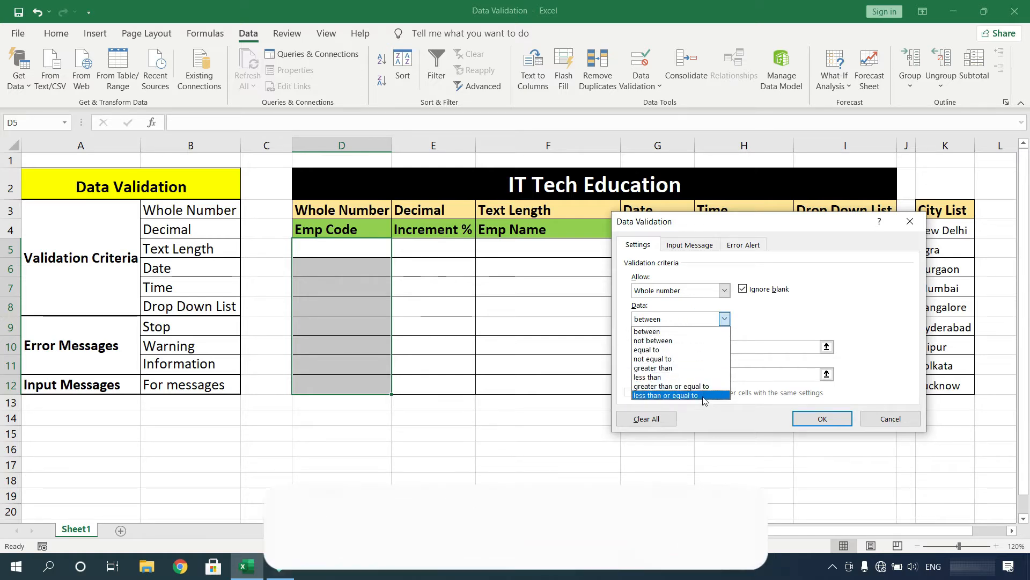
click(692, 329)
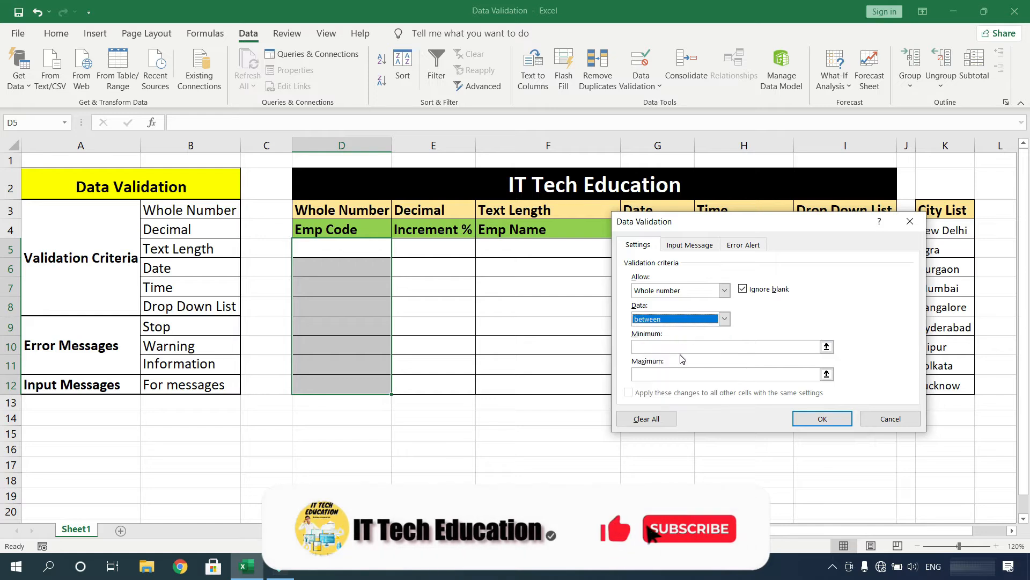
click(685, 349)
text(101)
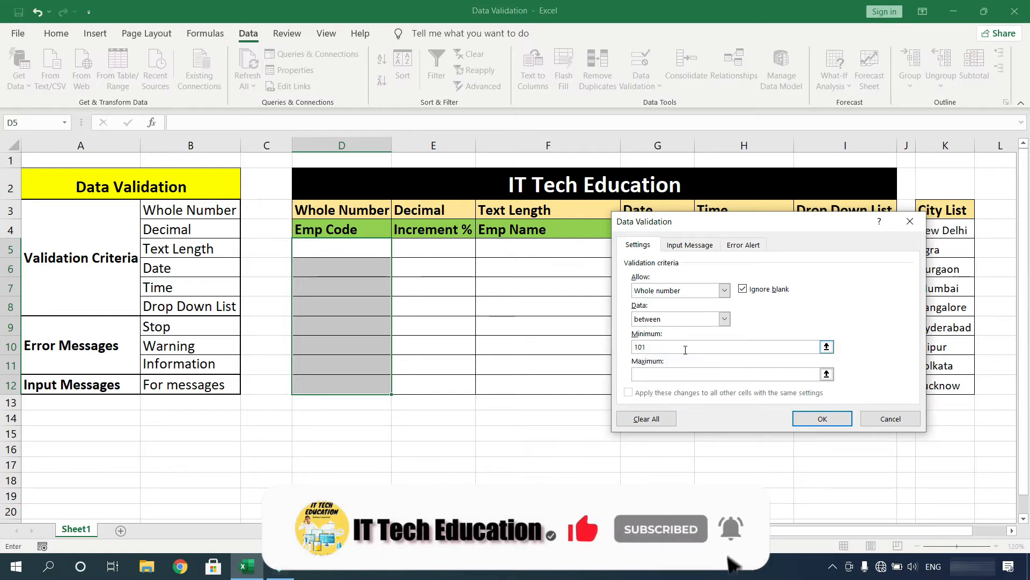
key(Tab)
text(200)
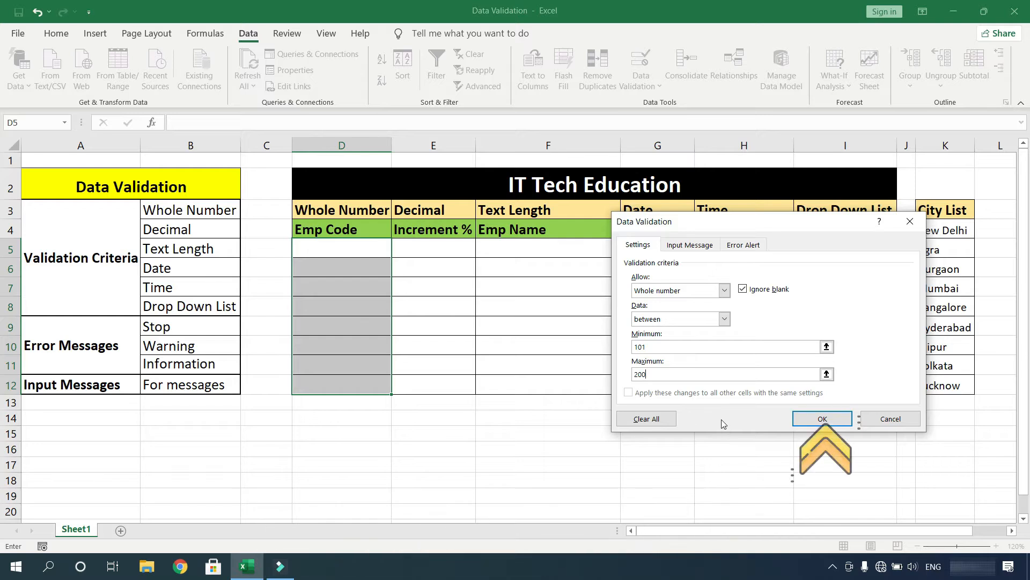
click(820, 413)
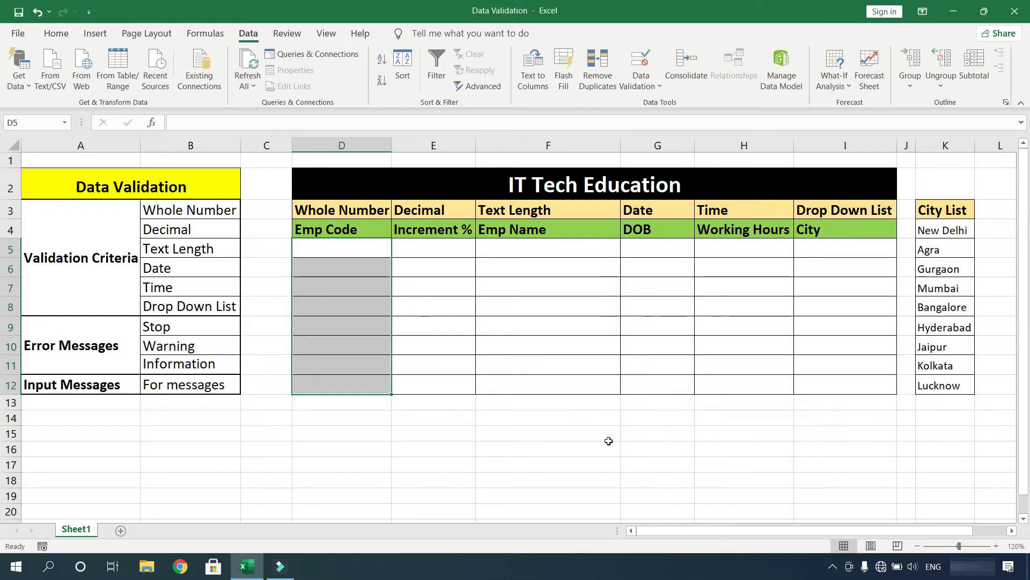
click(419, 426)
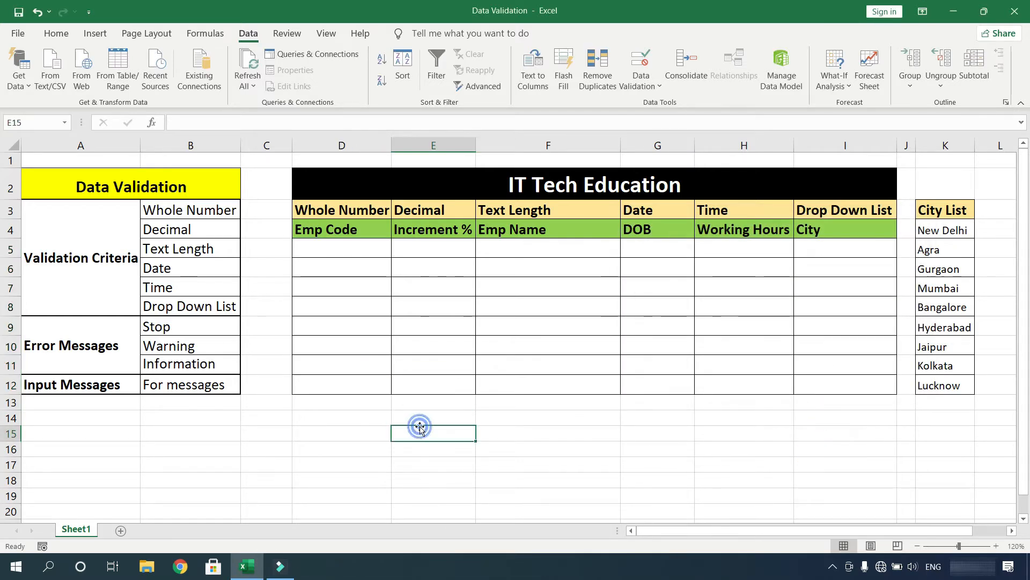
click(348, 249)
drag(348, 267, 345, 375)
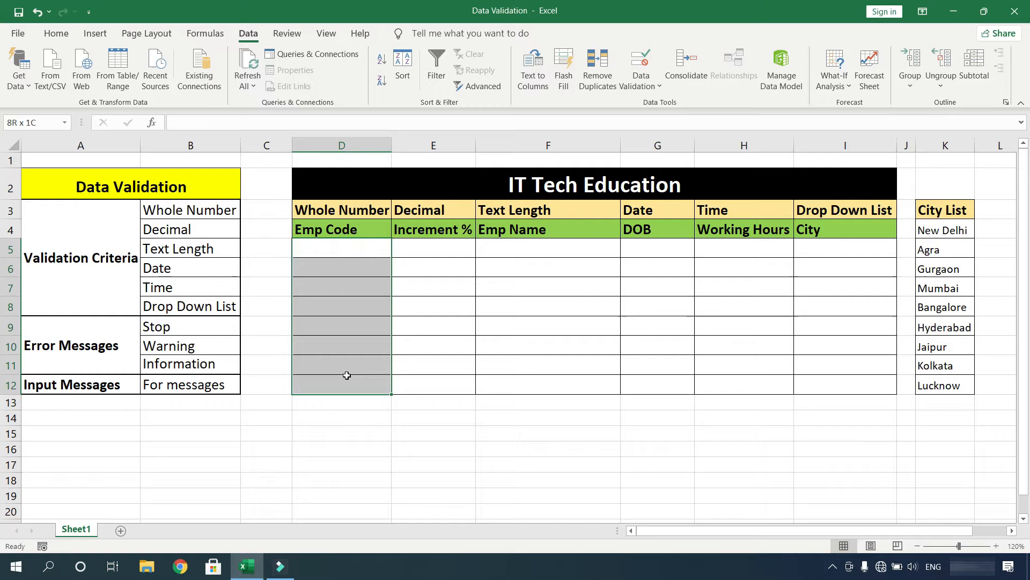
- Enter the codes 102, 103, 106 and 108 in cells D5 to D8 of the Emp Code column
click(369, 245)
text(10)
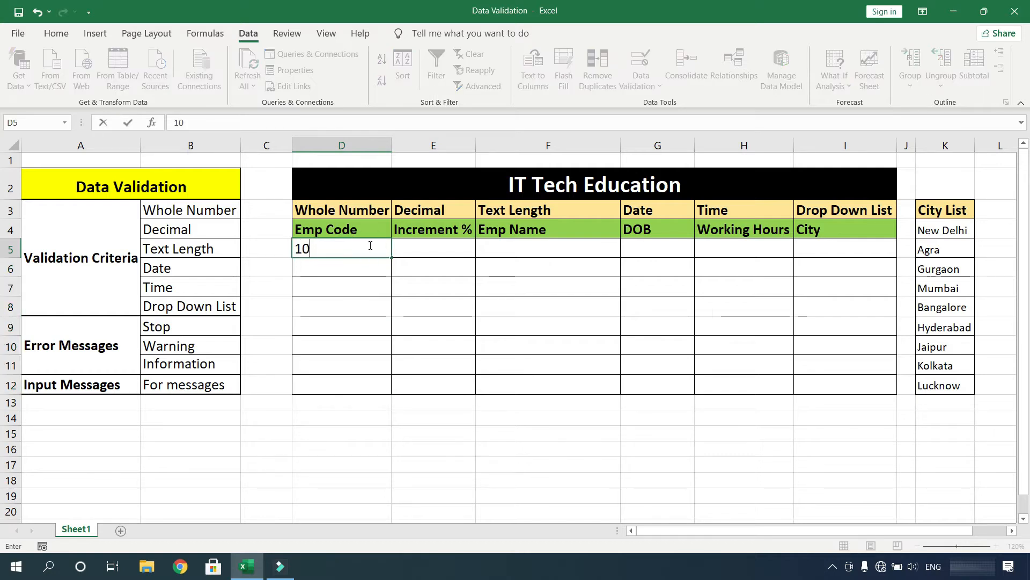
text(2)
key(Return)
text(103)
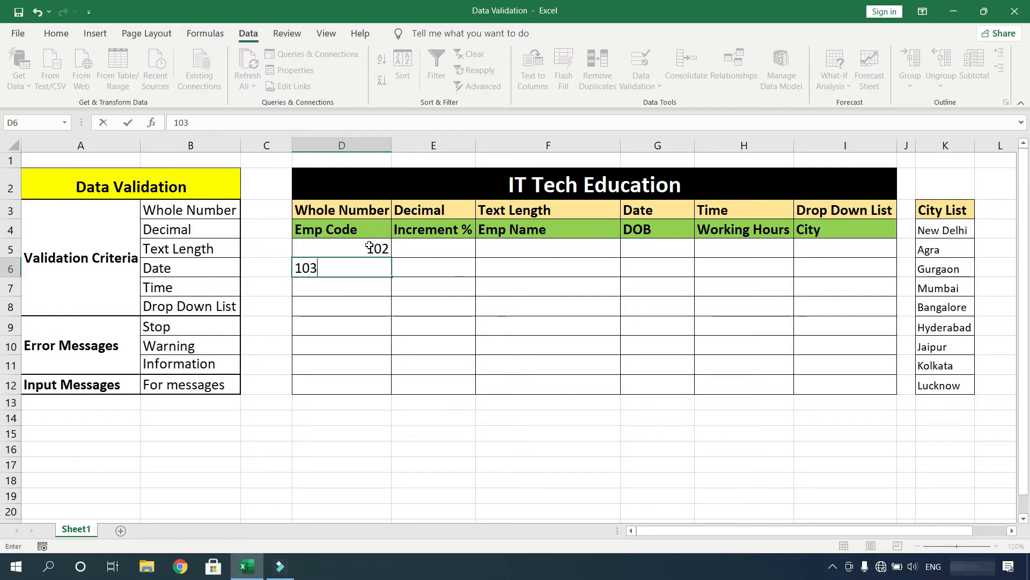
key(Return)
text(106)
key(Return)
text(10)
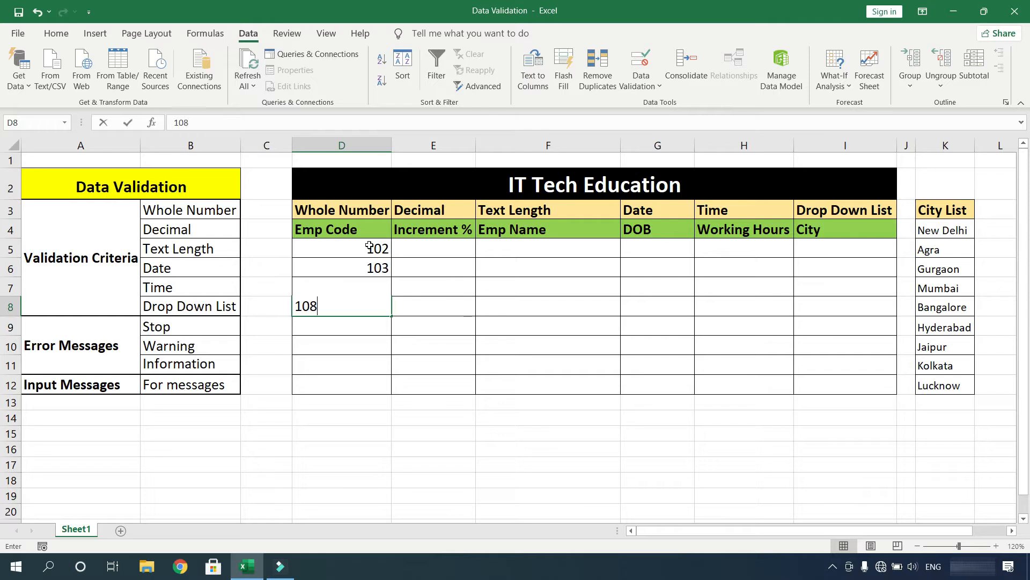
text(8)
key(Return)
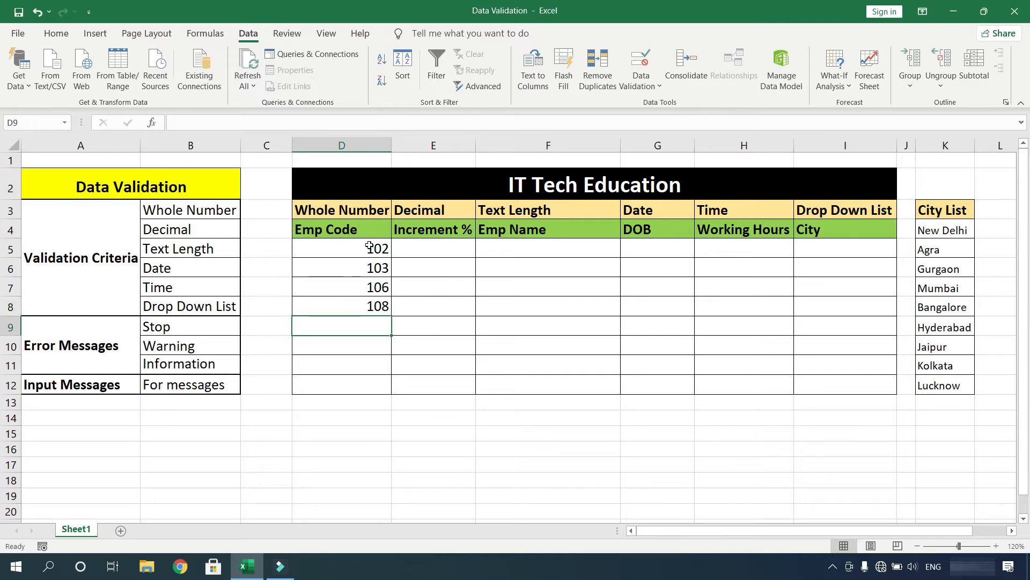
- Try to enter the out-of-range code 99 in cell D9, and clear the entry
text(99)
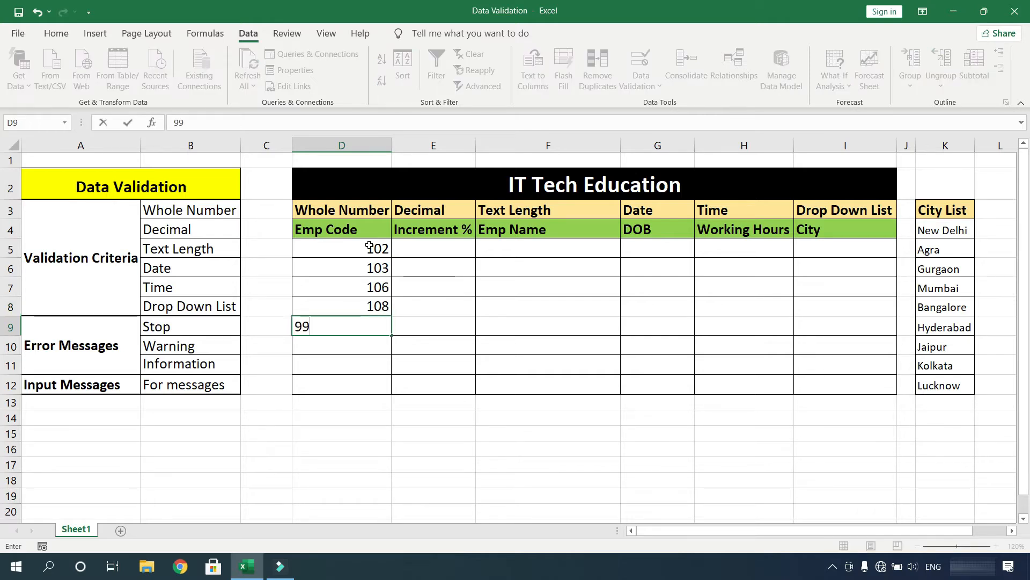
key(Return)
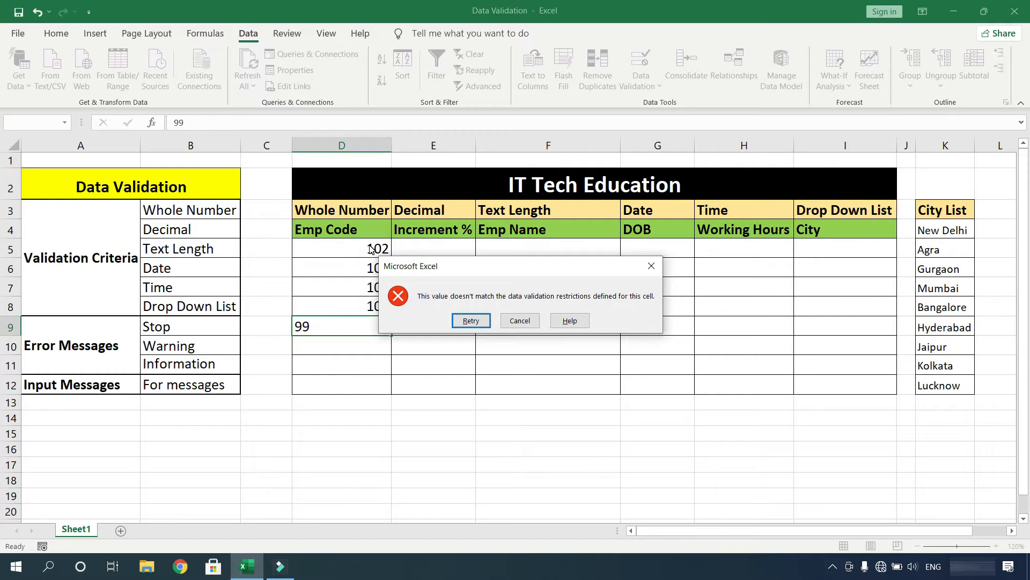
key(Return)
key(Return)
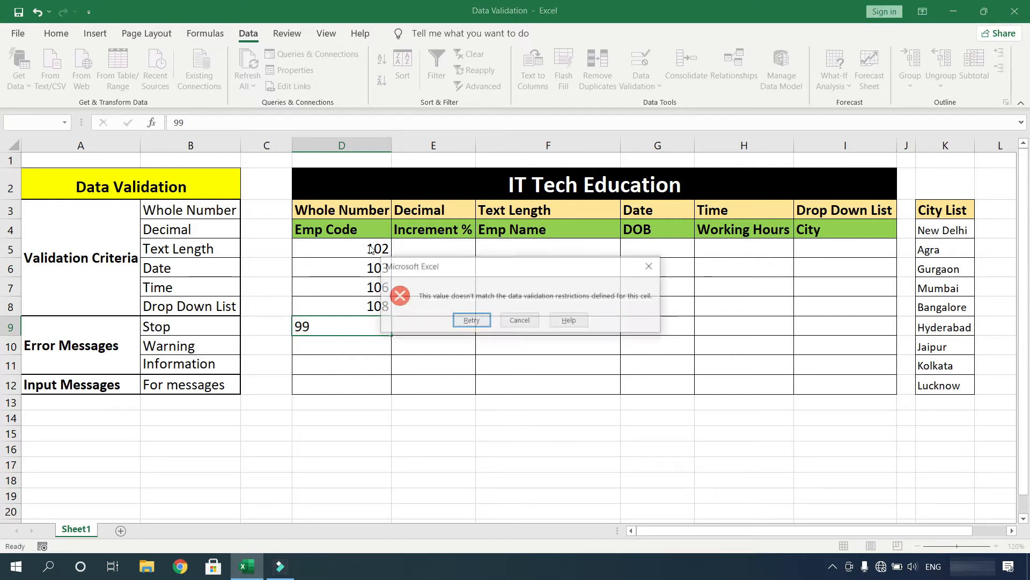
key(Return)
key(BackSpace)
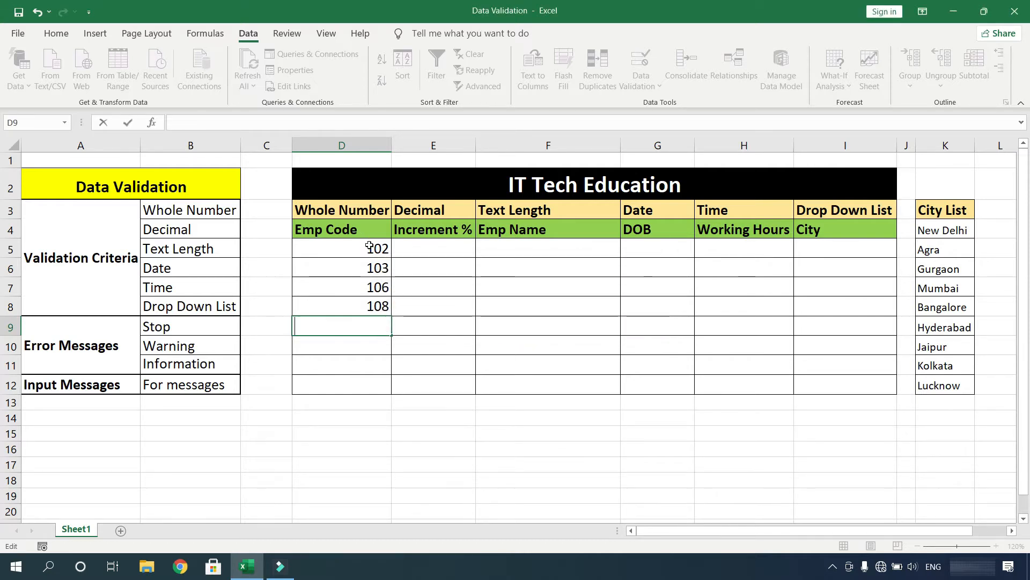
key(Return)
key(Up)
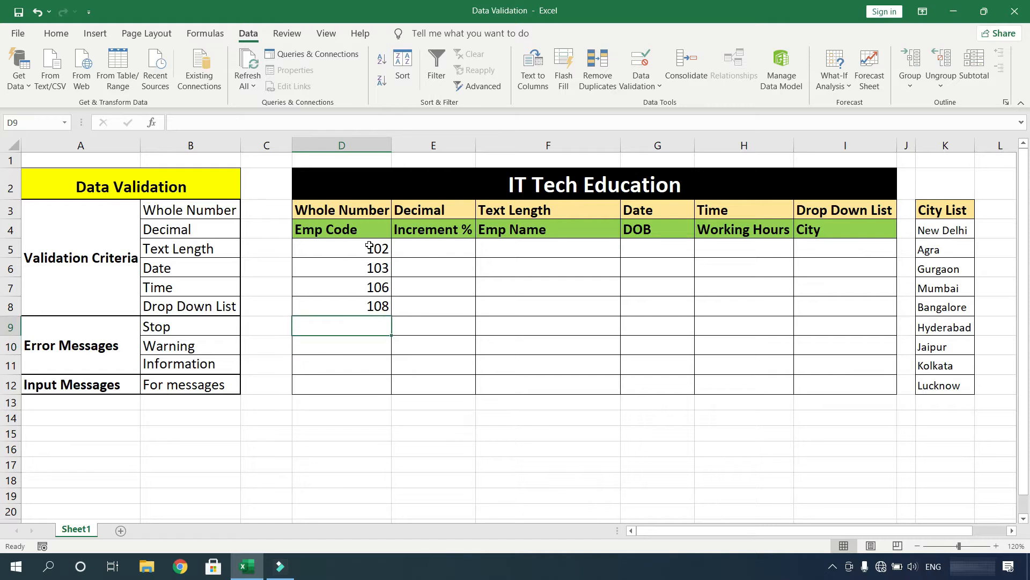
- Try to enter 300, above the allowed maximum, in cell D9
text(300)
key(Return)
key(Return)
- Enter the valid codes 200 in D9 and 150 in D10
text(200)
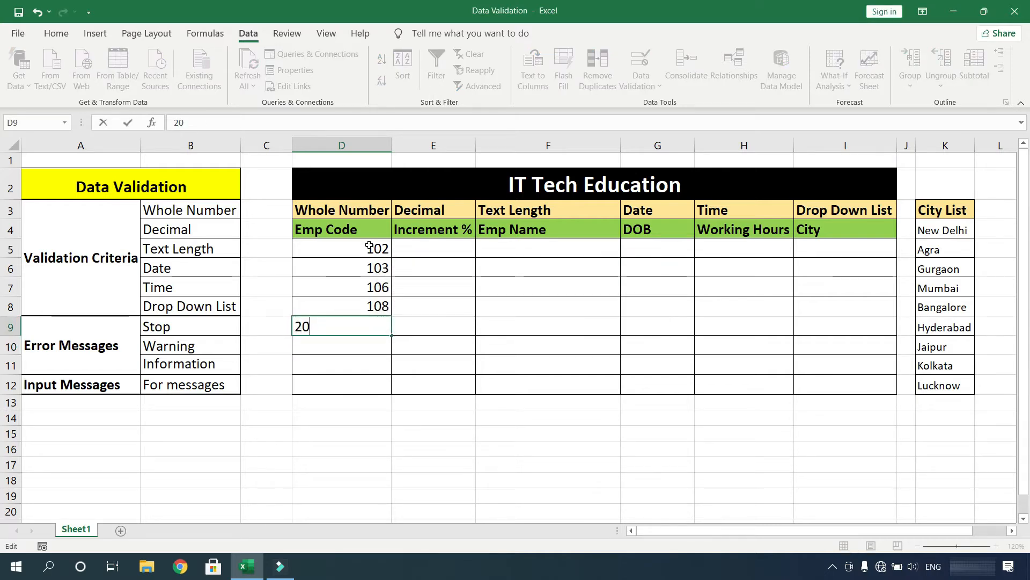
key(Return)
text(150)
key(Return)
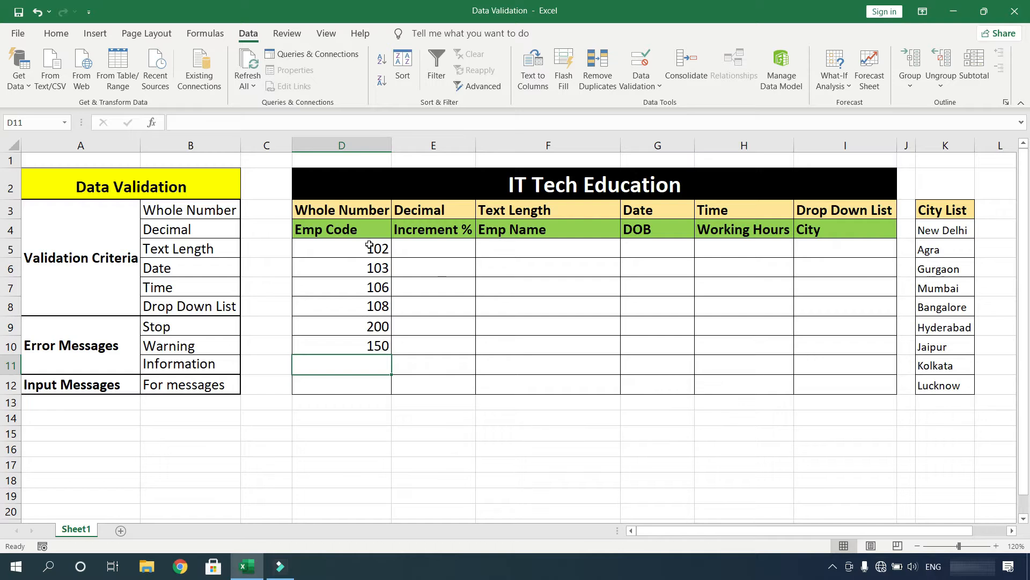
- Open the data validation settings for the empty Increment % cells E5:E12
click(425, 248)
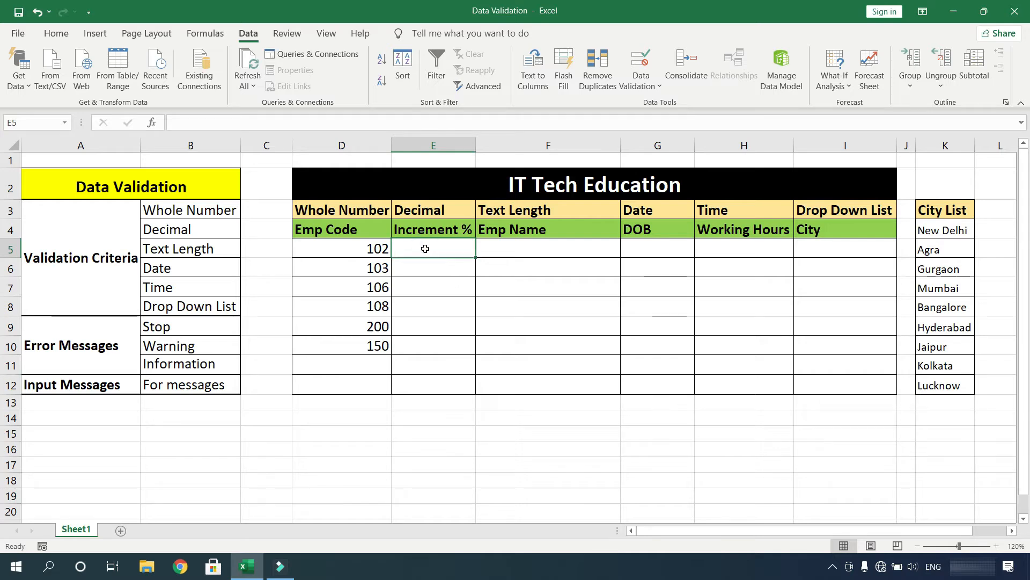
key(shift+Down)
key(shift+Down)
key(shift+Down)
key(shift+Down)
key(shift+Down)
key(shift+Down)
key(shift+Down)
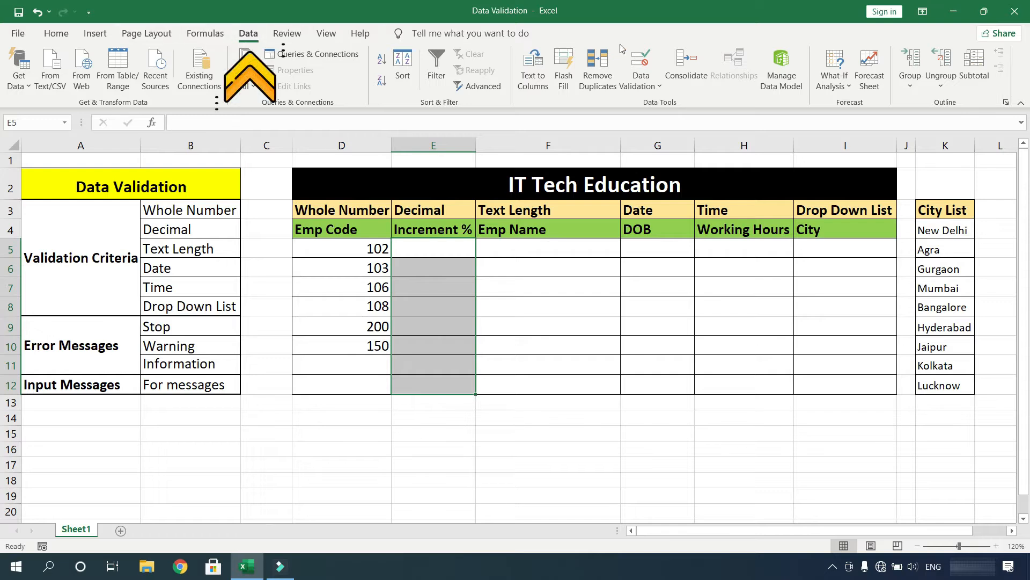
click(650, 82)
click(681, 105)
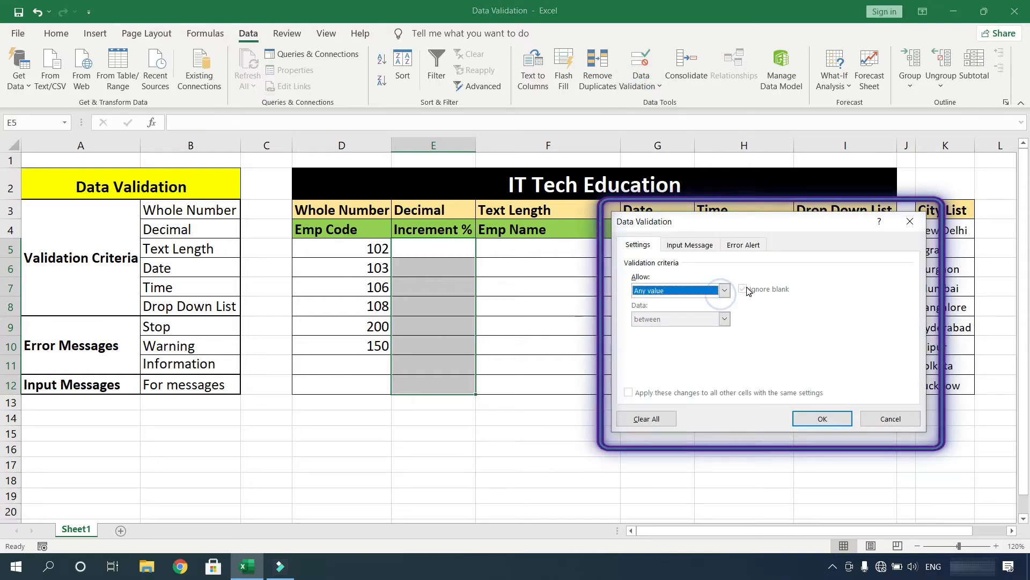
- Restrict the Increment % cells E5:E12 to decimal values between 5 and 10.5
click(713, 294)
click(698, 320)
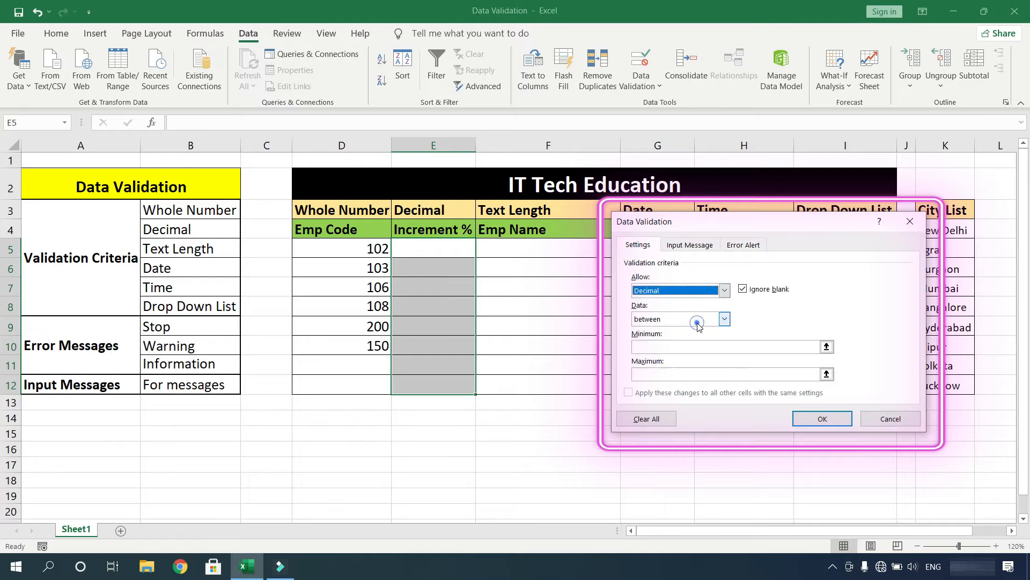
click(698, 322)
click(698, 330)
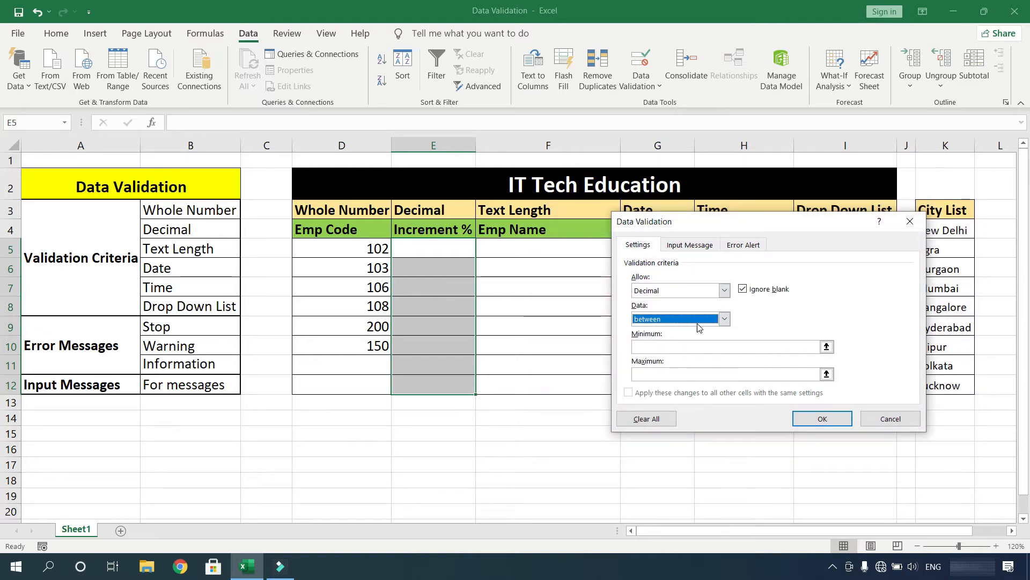
click(688, 348)
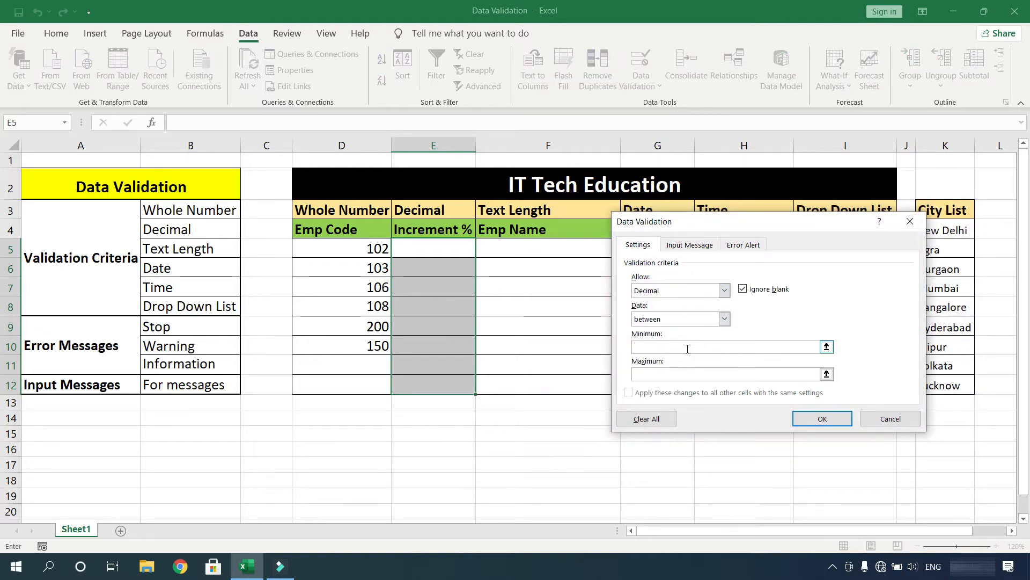
text(5)
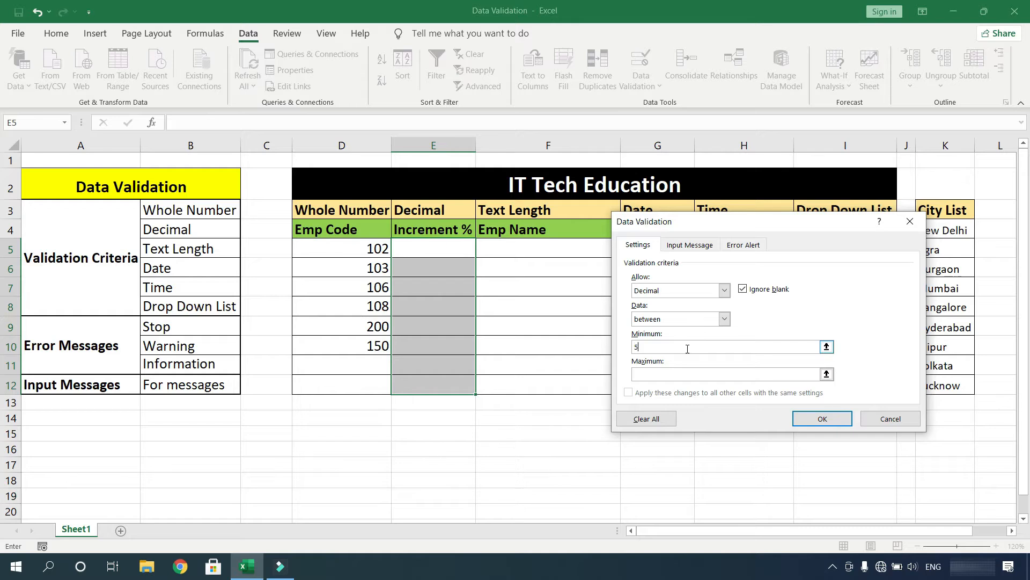
click(684, 375)
text(10.5)
click(836, 420)
- Try to enter the below-minimum values 4 and 4.9 in cell E5
click(441, 257)
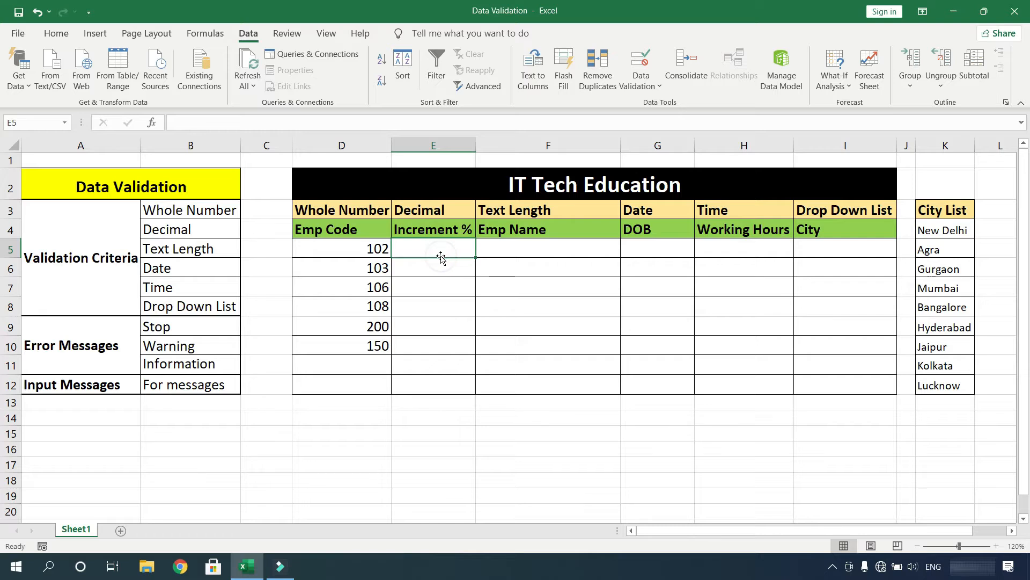
text(4)
key(Return)
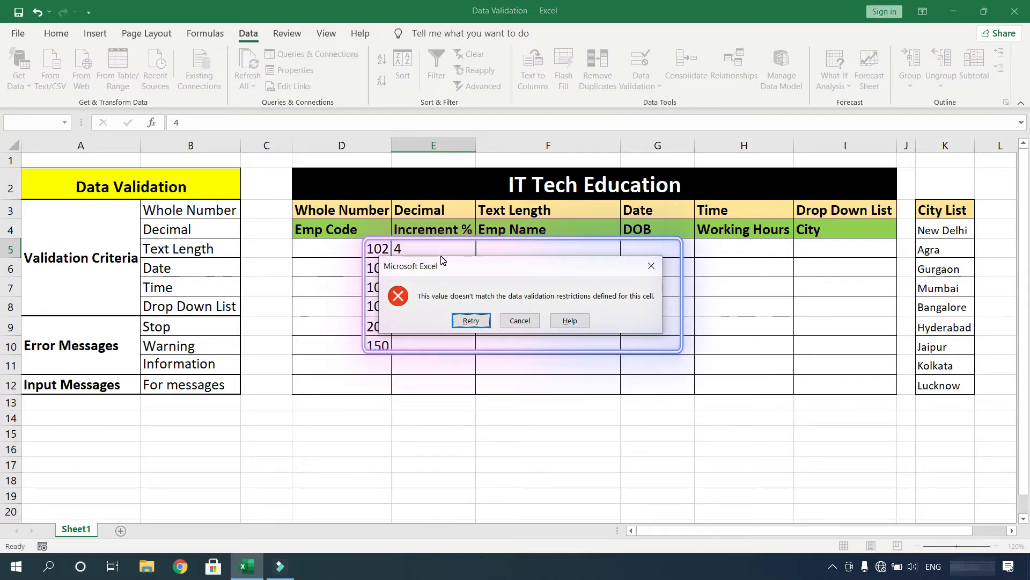
key(Return)
text(4.)
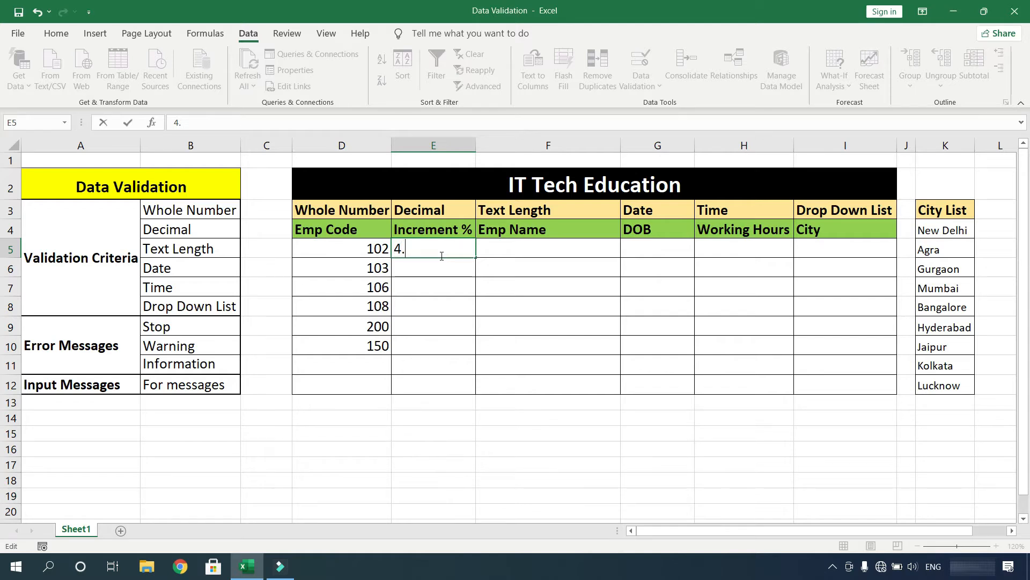
text(9)
key(Return)
key(Return)
- Enter the Increment % values 5, 5.6, 8 and 10 in cells E5 to E8
text(5)
key(Return)
text(5.6)
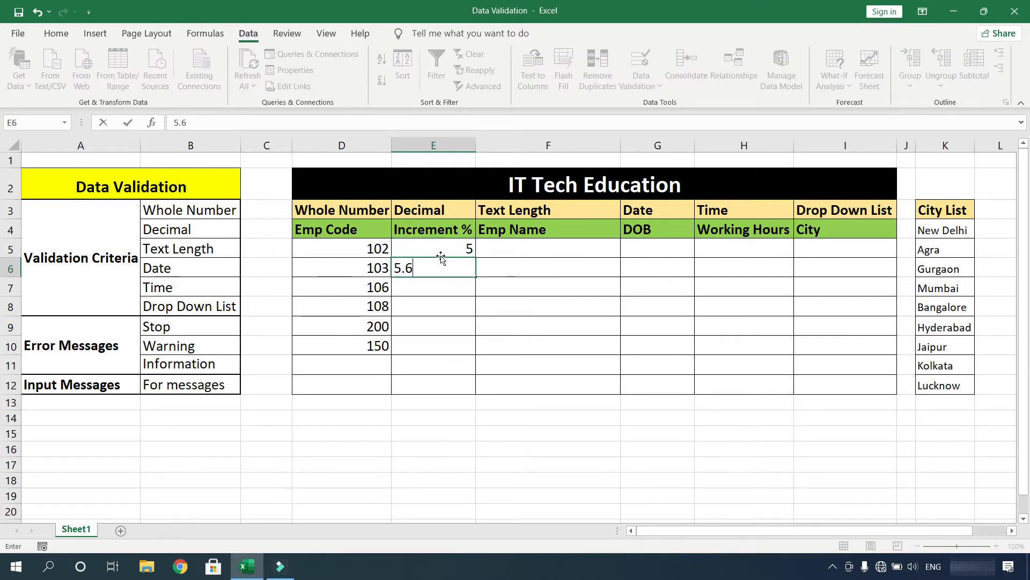
key(Return)
text(8)
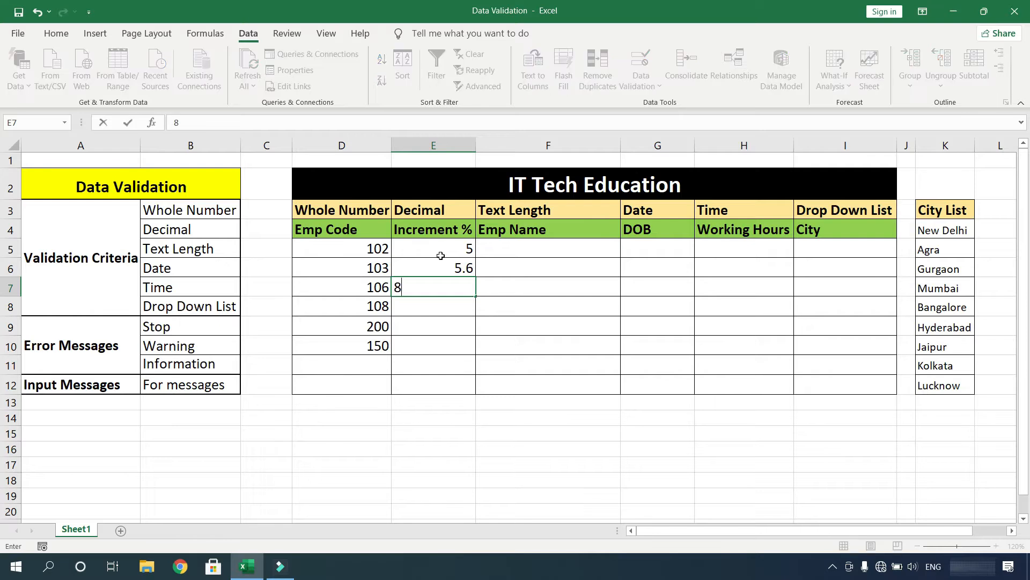
key(Return)
text(10)
key(Return)
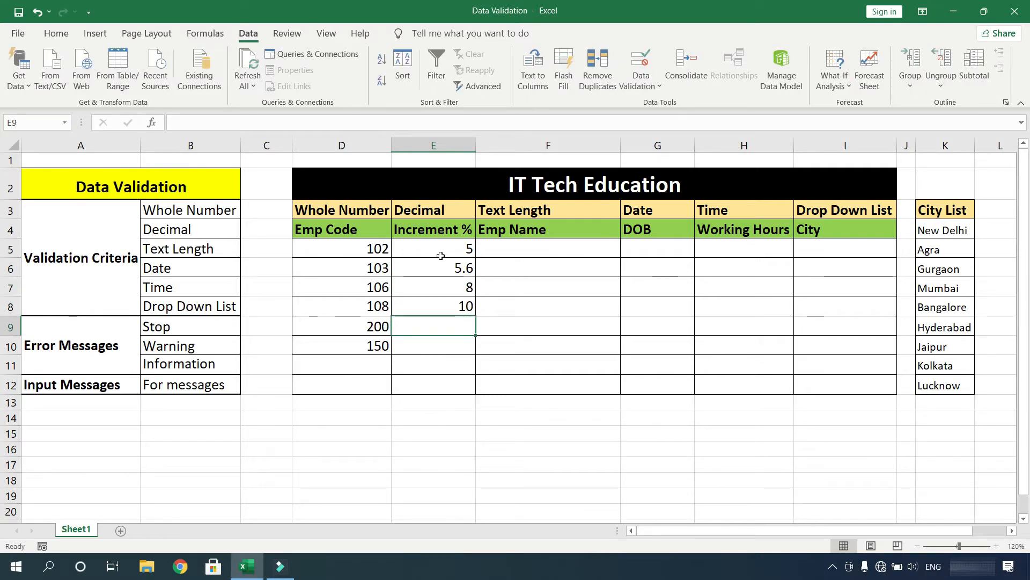
- Try to enter the above-maximum value 15.5 in cell E9, and replace it with 9.5
text(15.5)
key(Return)
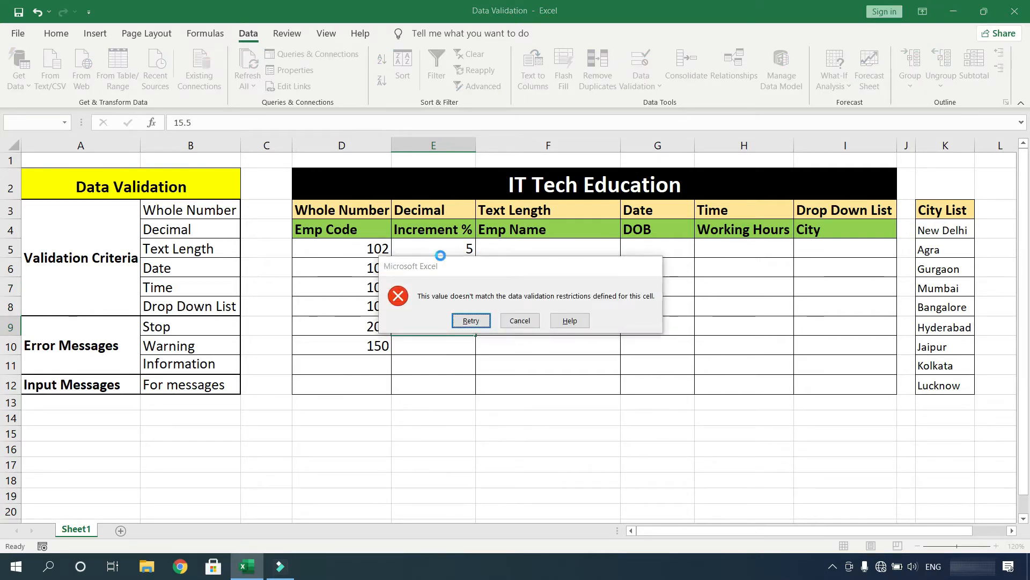
key(Return)
text(1)
key(BackSpace)
text(9.5)
key(Return)
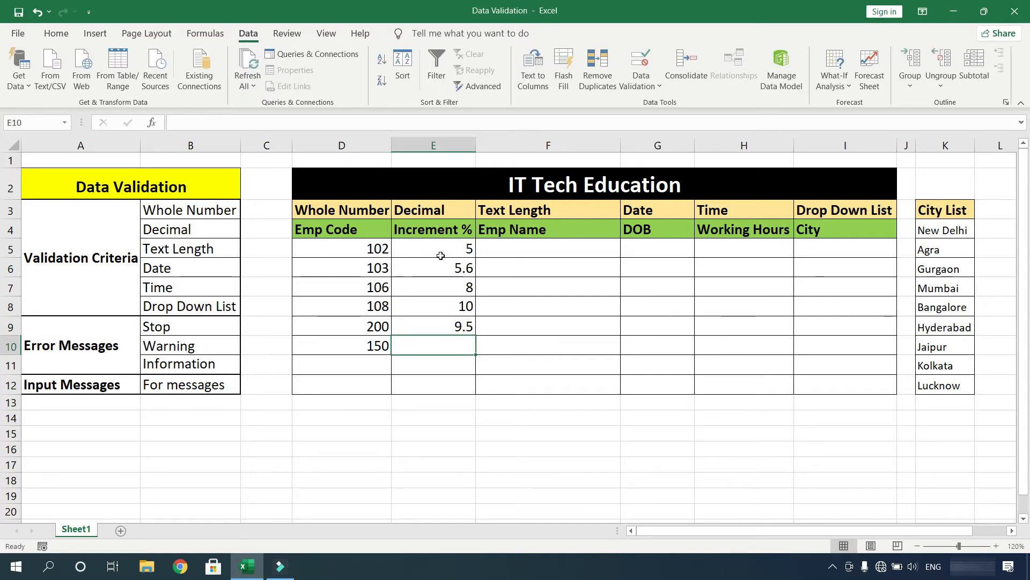
- Open the data validation settings for the empty Emp Name cells F5:F12
click(538, 232)
click(557, 252)
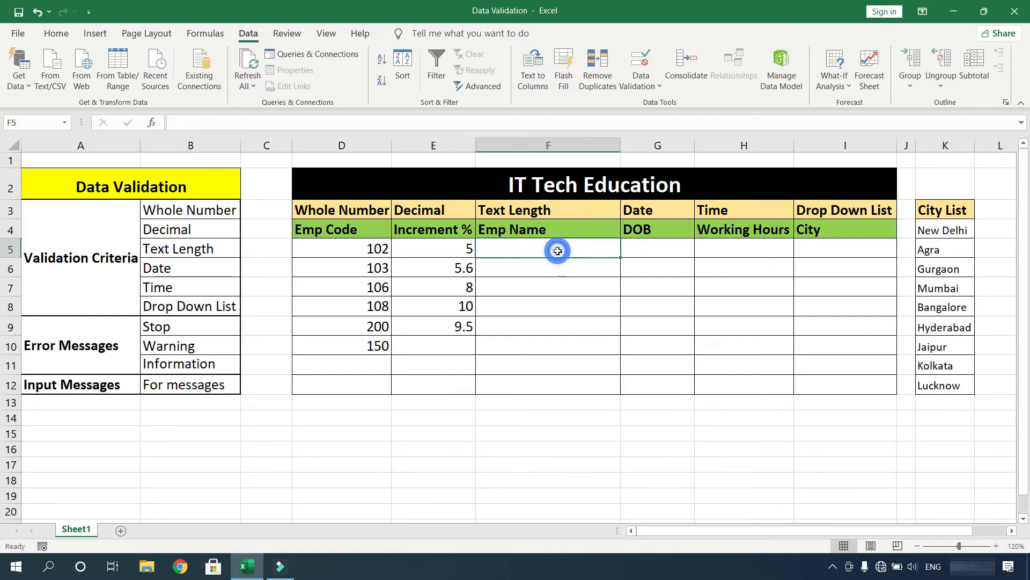
click(579, 209)
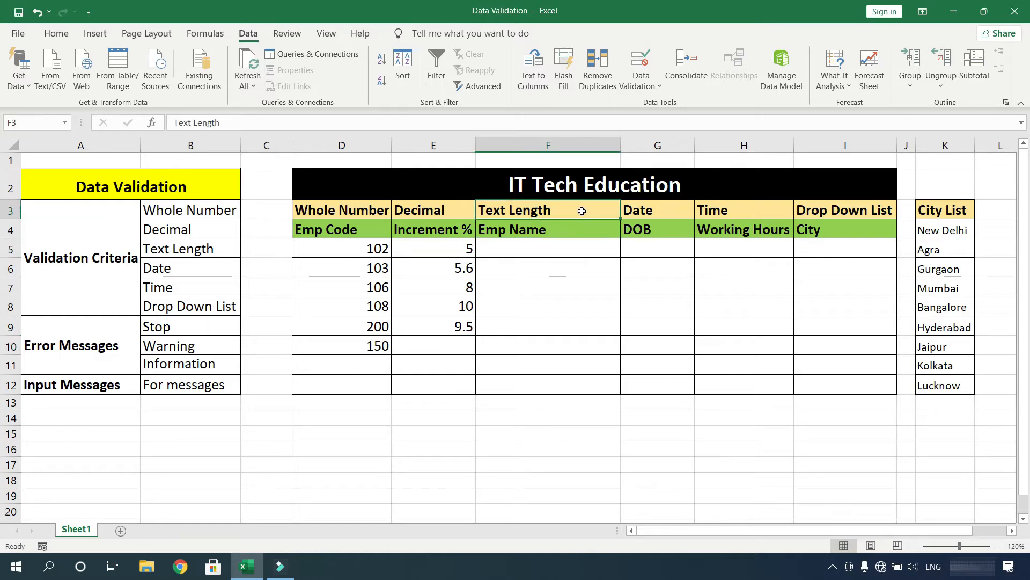
click(577, 247)
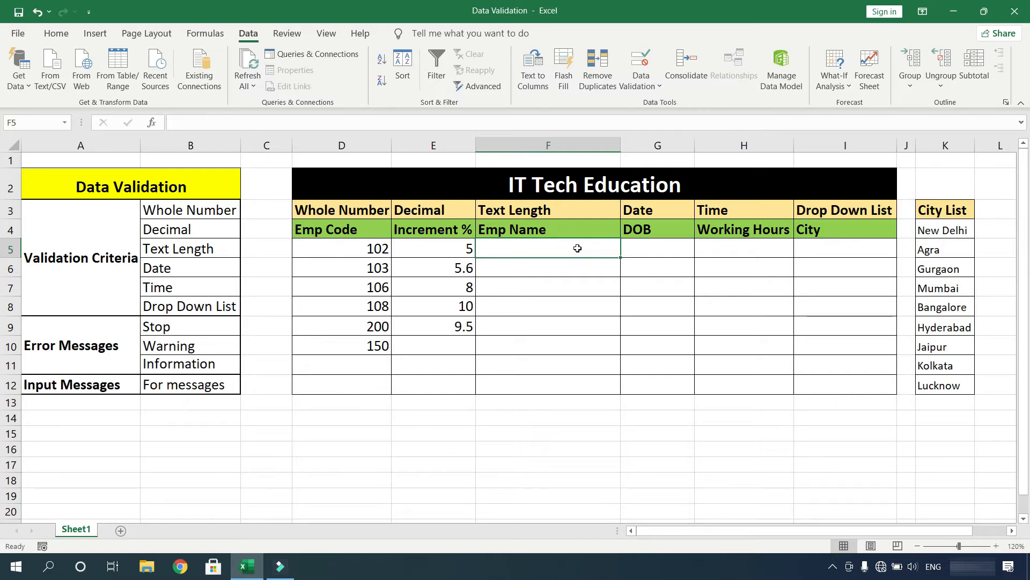
key(shift+Down)
key(shift+Down)
key(shift+Down)
key(shift+Down)
key(shift+Down)
key(shift+Down)
key(shift+Down)
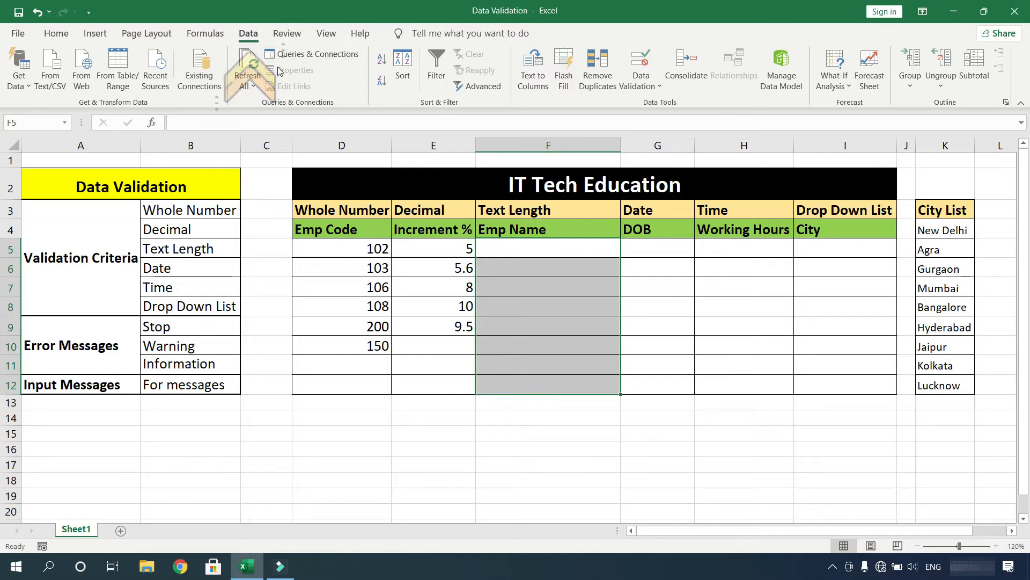
click(649, 88)
click(674, 103)
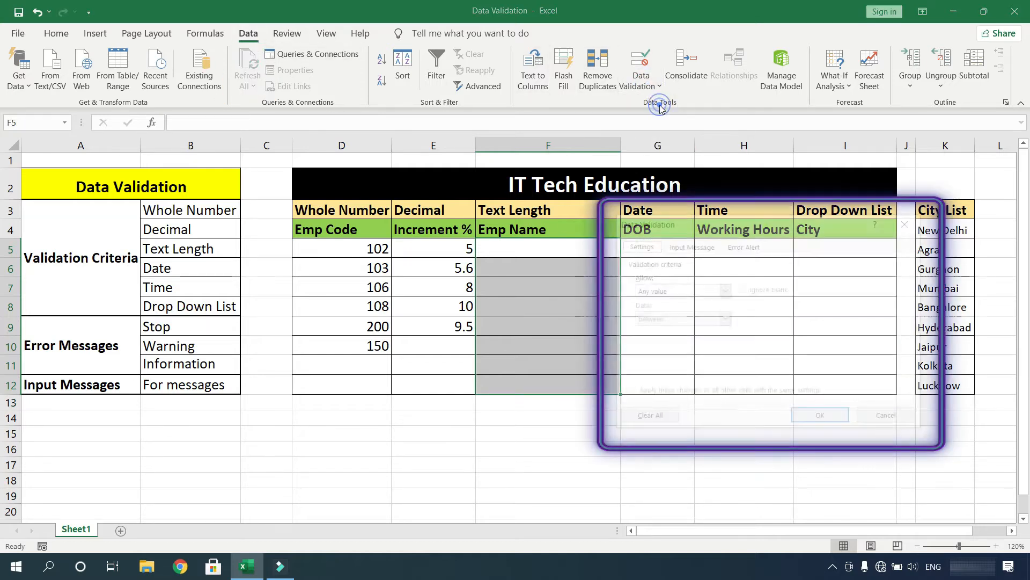
- Restrict the Emp Name cells to a text length between 3 and 12 characters
click(719, 293)
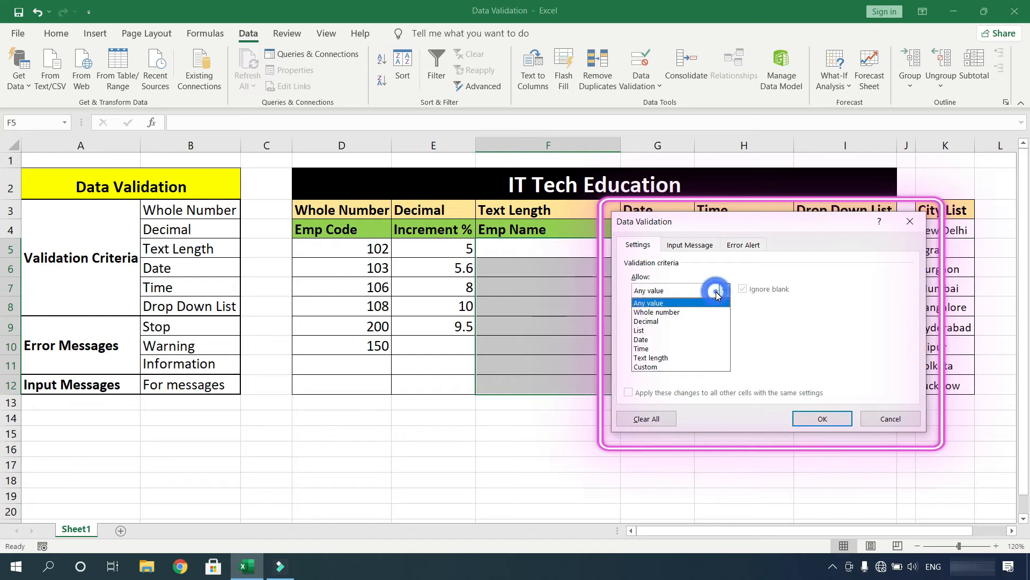
click(710, 358)
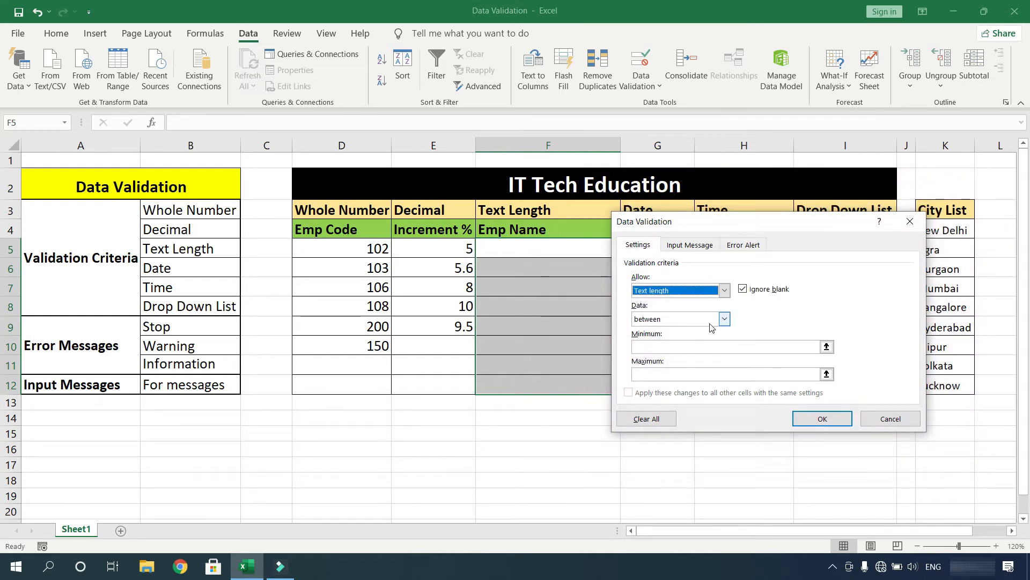
click(680, 348)
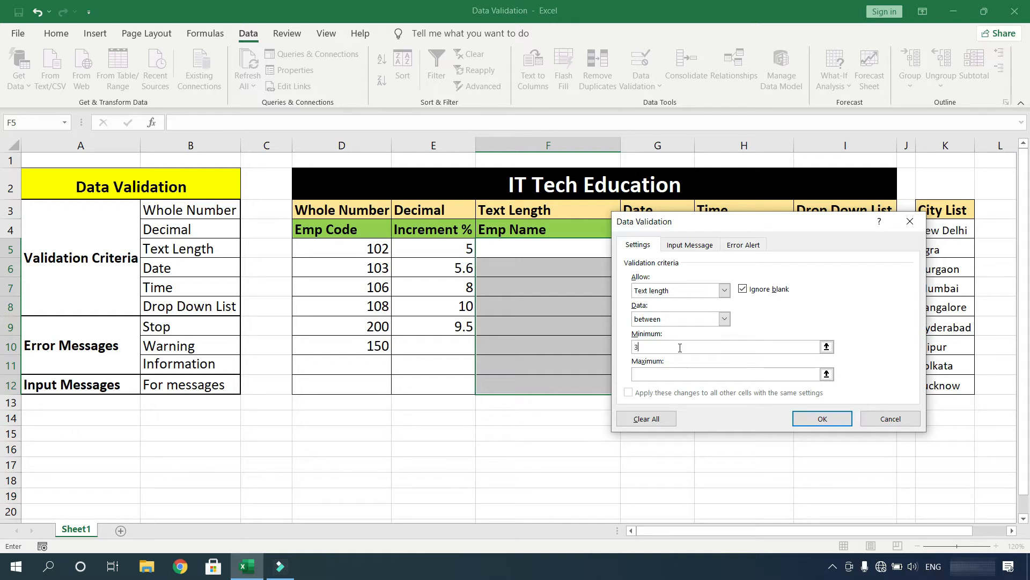
click(703, 374)
text(12)
click(844, 418)
- Try to enter the too-short text "as" in cell F5, and replace it with an employee's full name of 12 characters
click(551, 251)
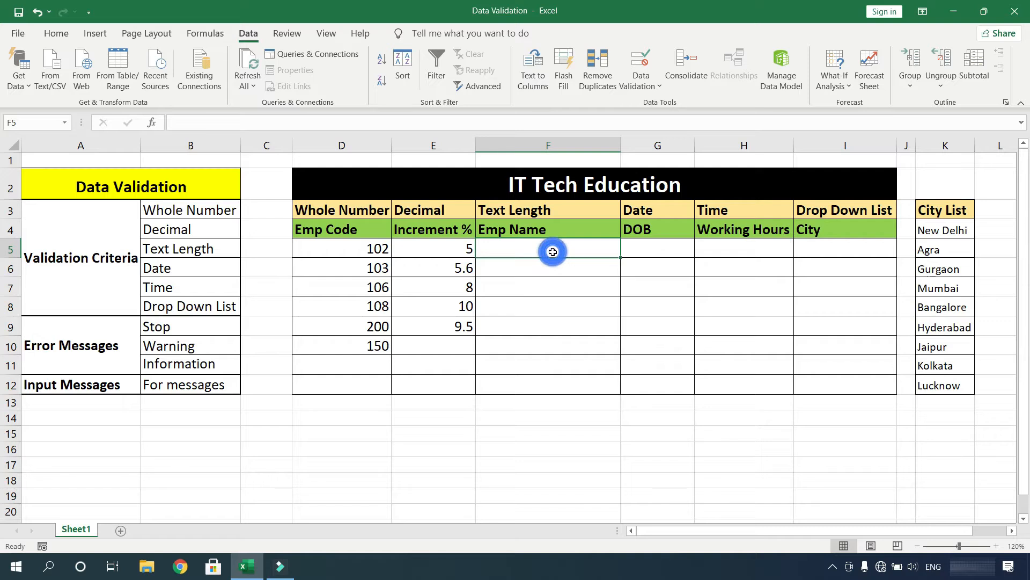
text(as)
key(Return)
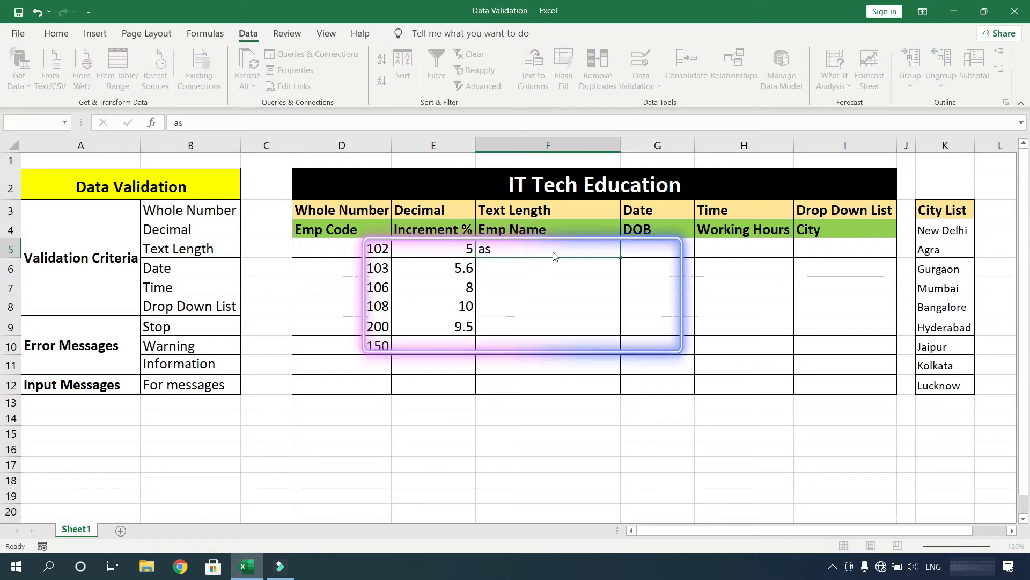
key(Return)
text(Ashish Rawat)
key(Return)
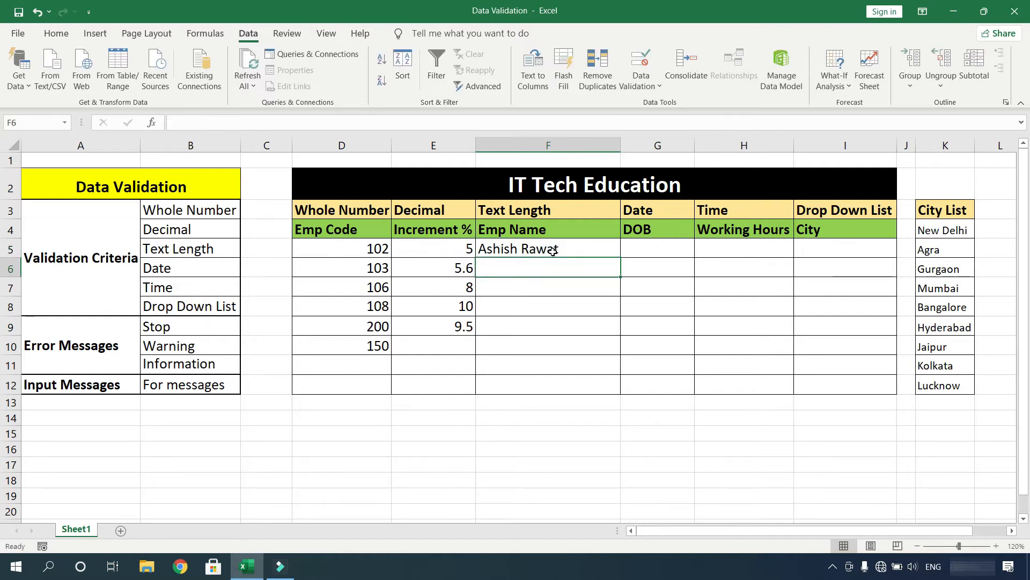
- Try to enter a 14-character full name in cell F6, and shorten it by its last two letters
text(Chandan Th)
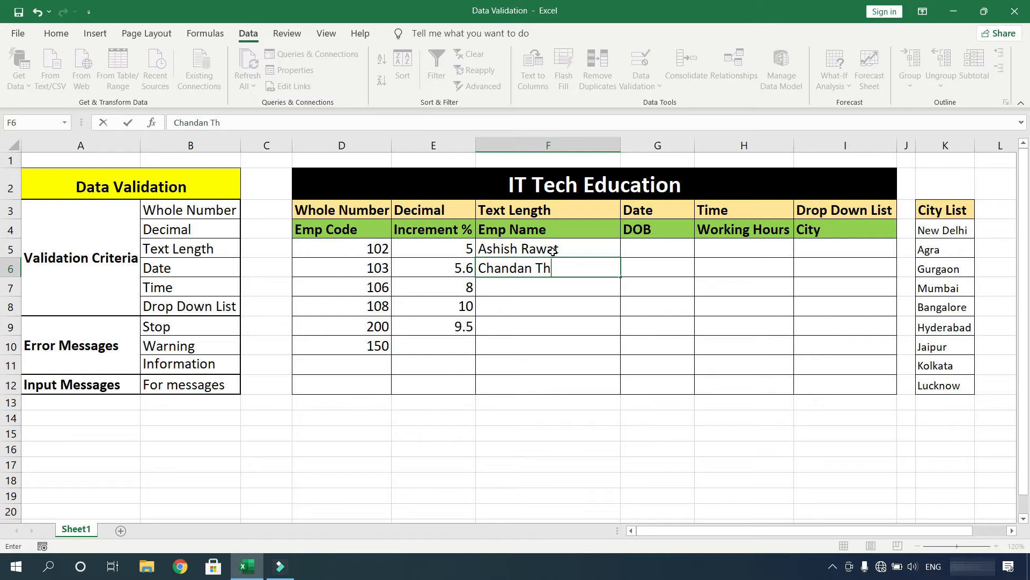
text(akur)
key(Return)
key(Return)
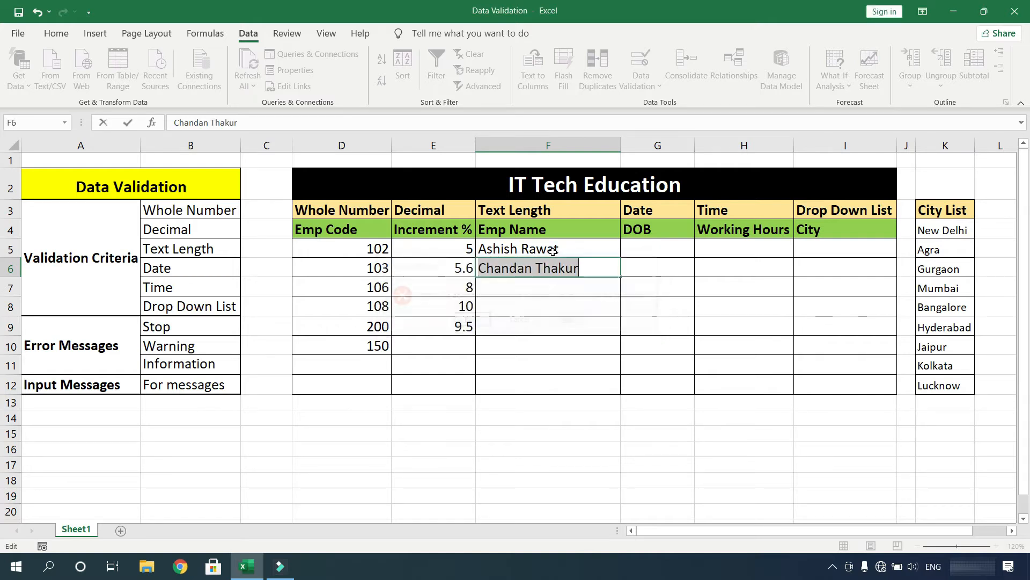
key(End)
key(BackSpace)
key(BackSpace)
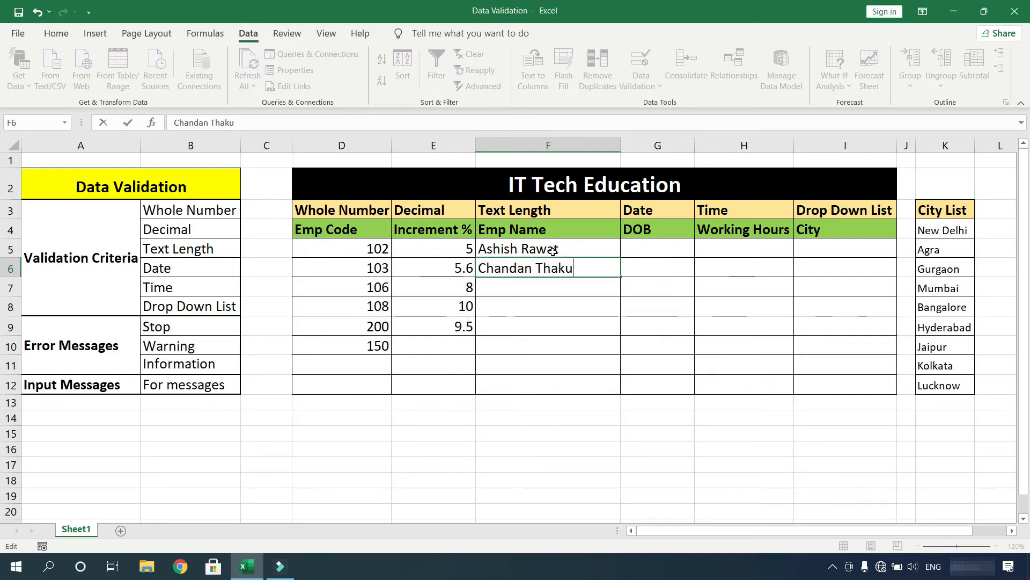
key(Return)
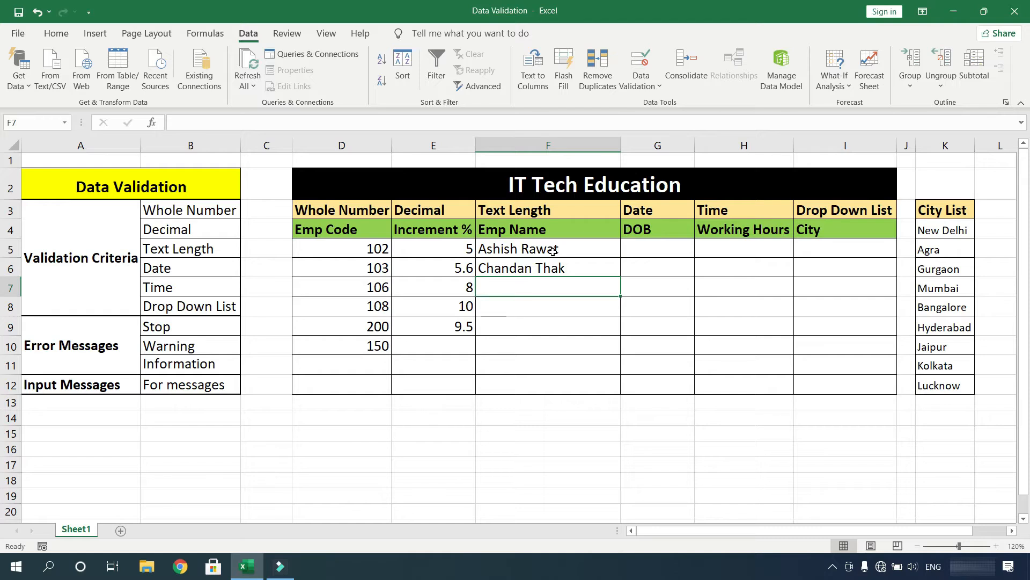
- Enter an employee's first name in cell F7 and the same full name as in F5 in cell F8
text(Yogesh)
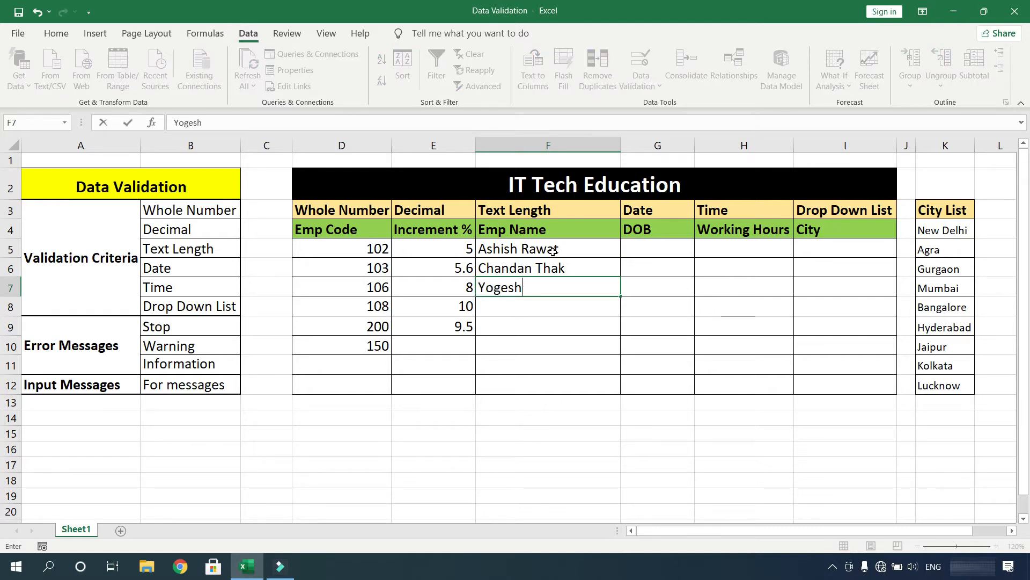
key(Return)
text(Ashish Rawat)
key(Return)
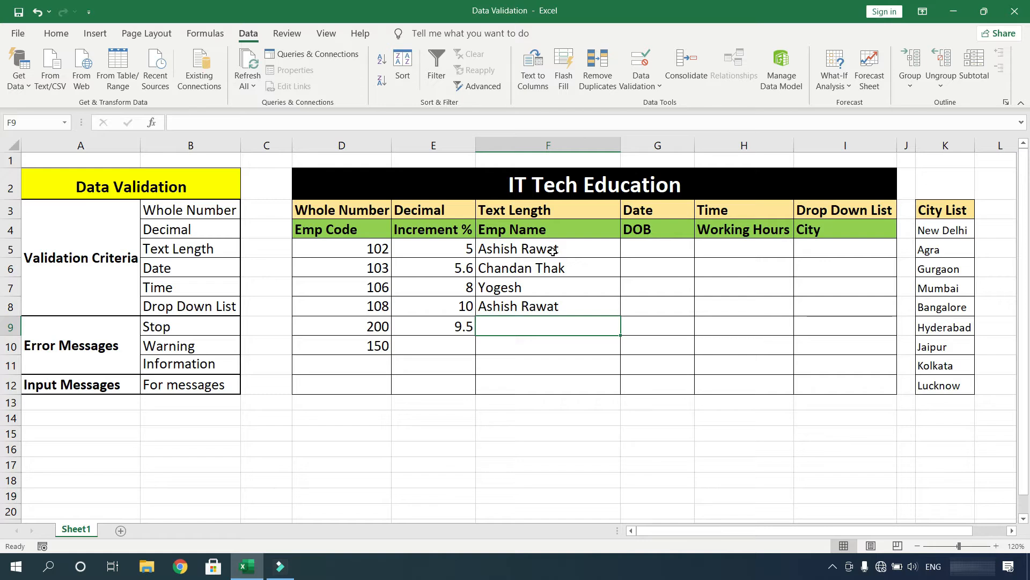
- Restrict the DOB cells G5:G12 to dates between 01-01-1965 and 01-12-2000 with a data validation rule
click(667, 252)
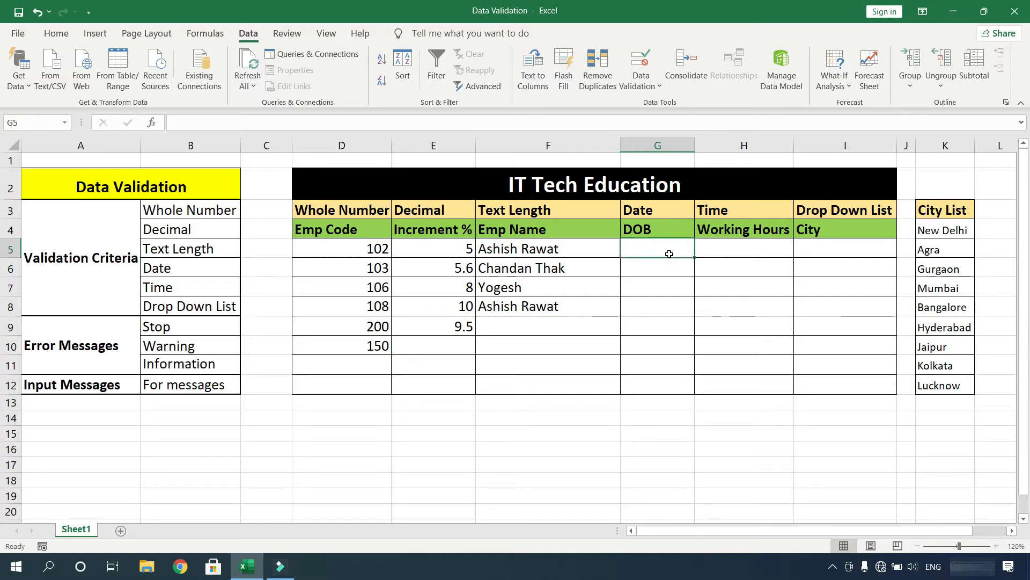
drag(658, 253, 662, 386)
click(660, 90)
click(660, 103)
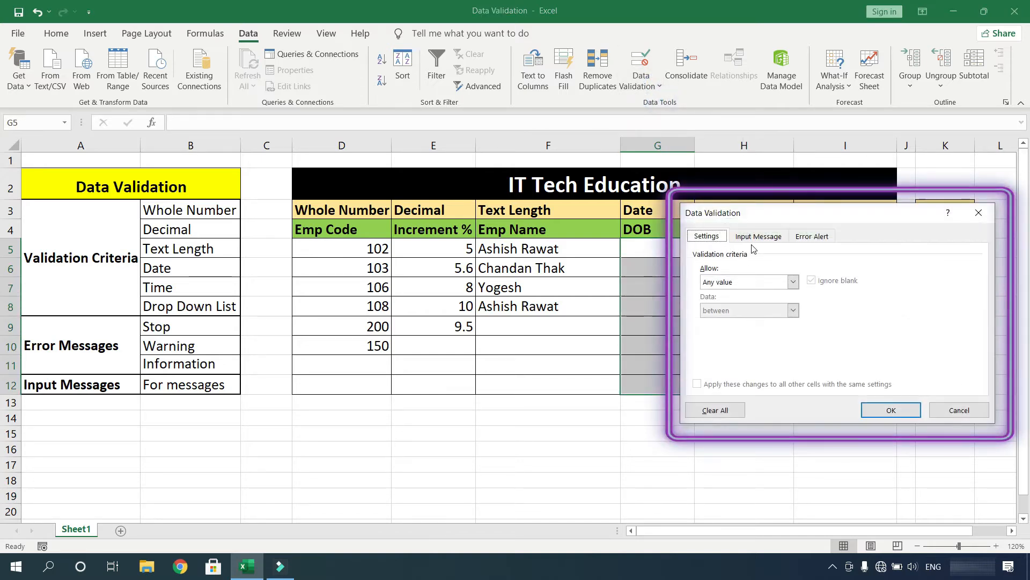
click(757, 283)
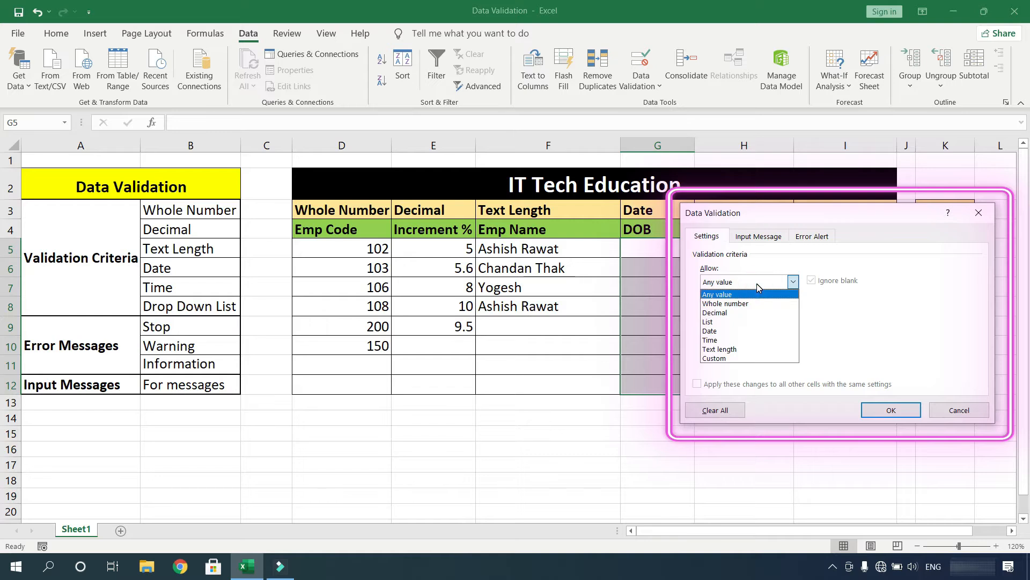
click(757, 331)
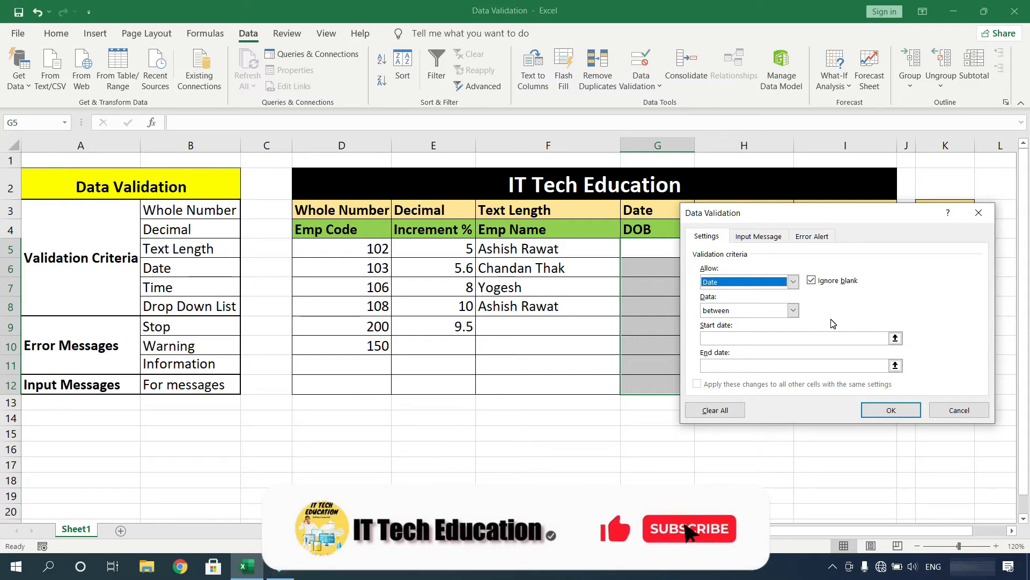
click(829, 339)
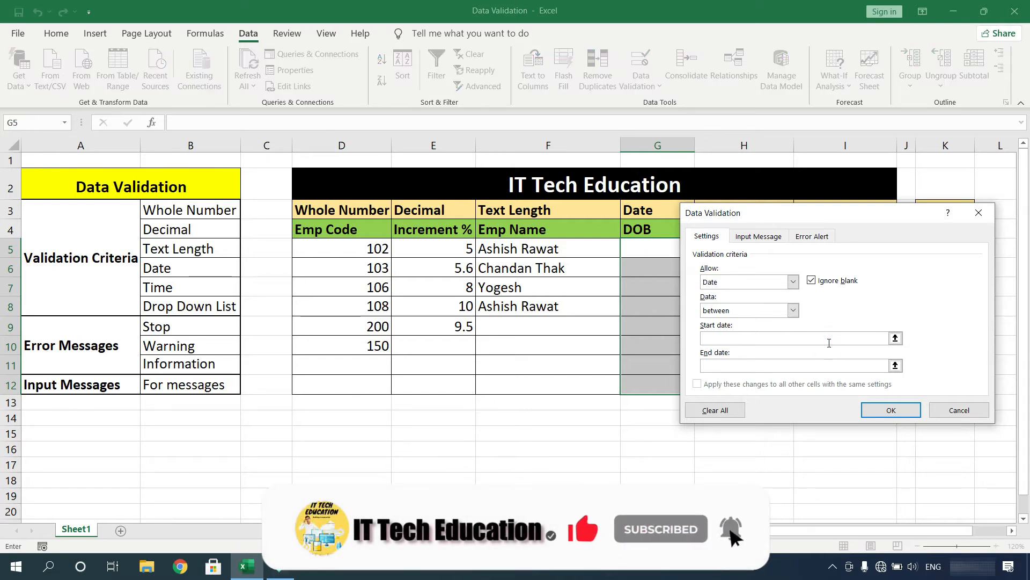
text(01-01-1965)
click(828, 366)
text(01-12-2000)
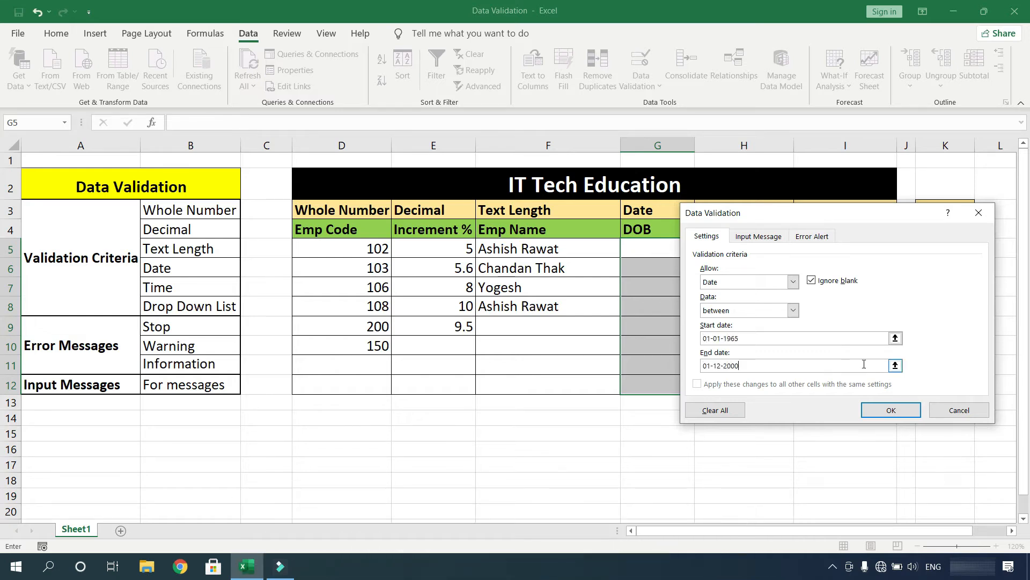
click(882, 416)
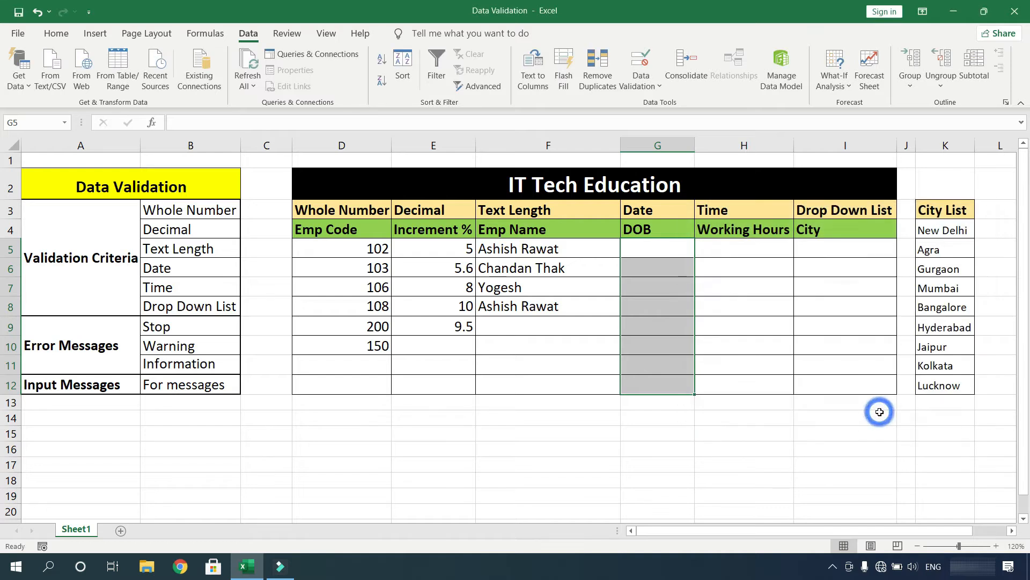
- Try to enter a date of birth before the allowed range in cell G5
click(661, 242)
text(01-0)
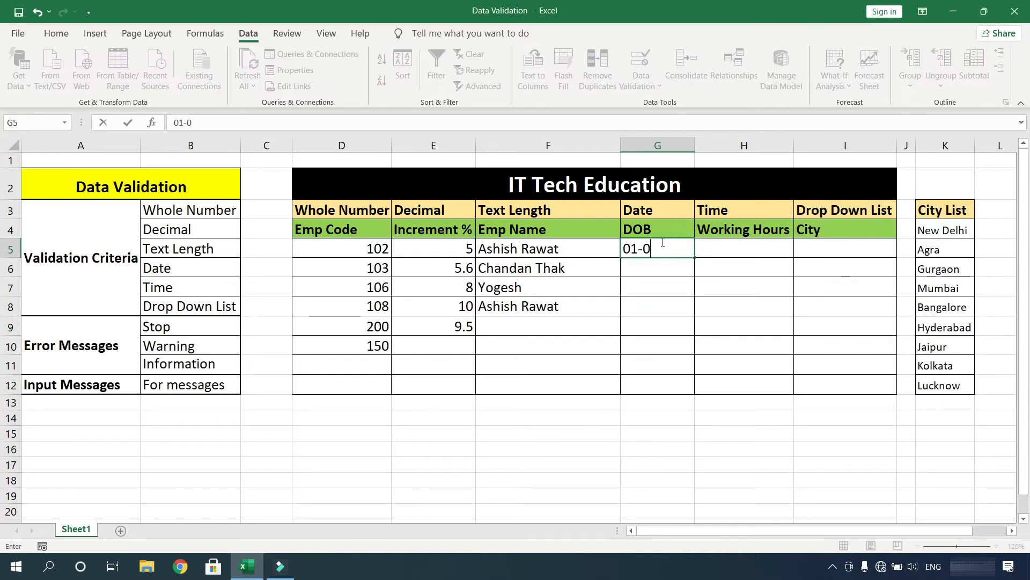
text(1-1950)
key(Return)
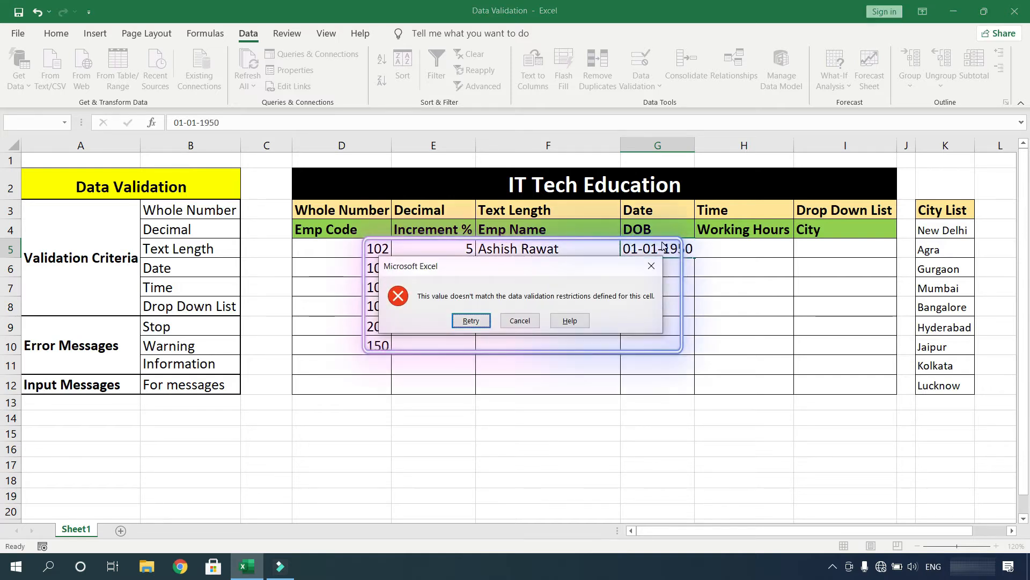
key(Return)
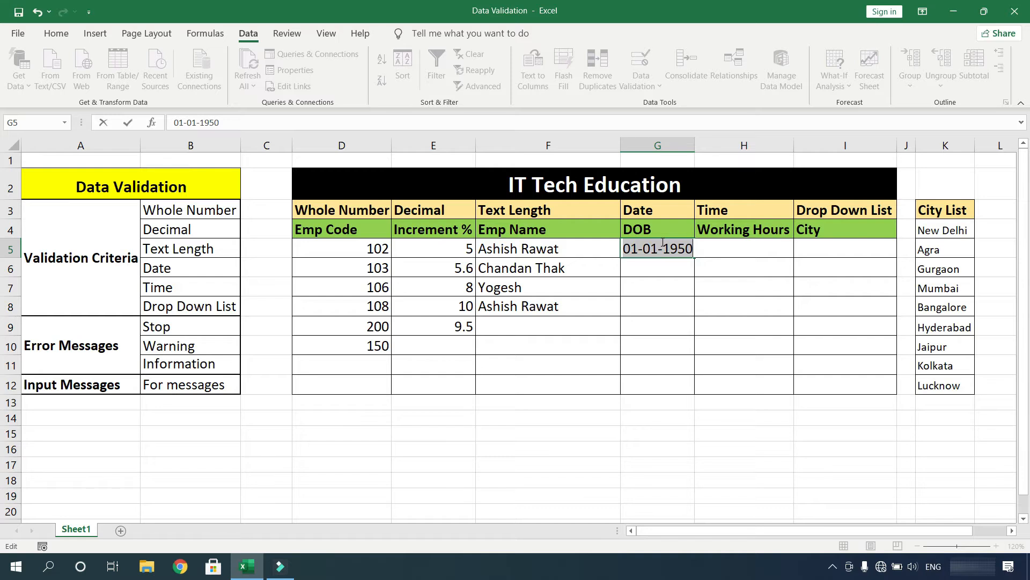
- Enter the earliest allowed date of birth in cell G5 and fit column G's width to its contents
text(01-01-)
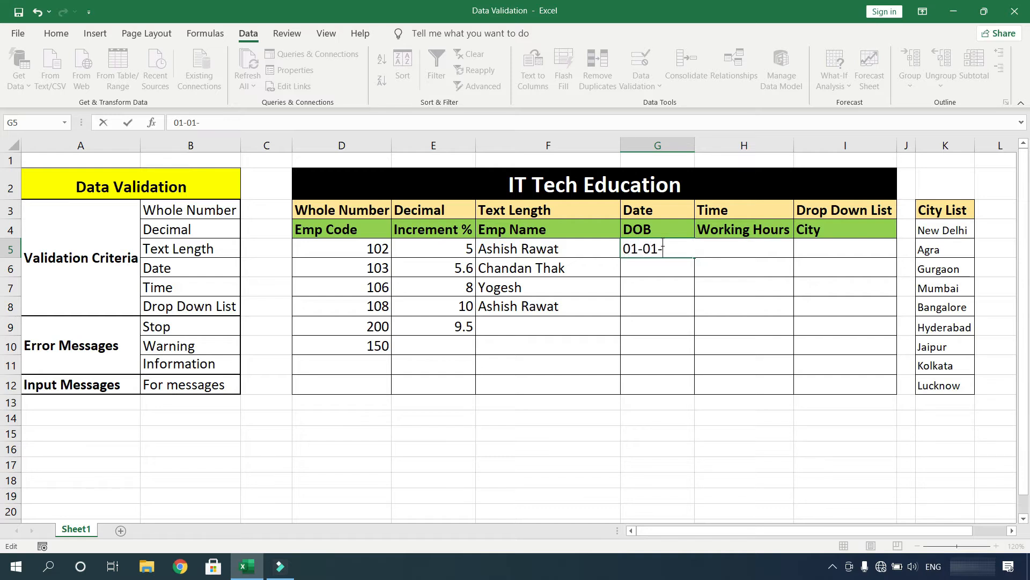
text(1965)
key(Return)
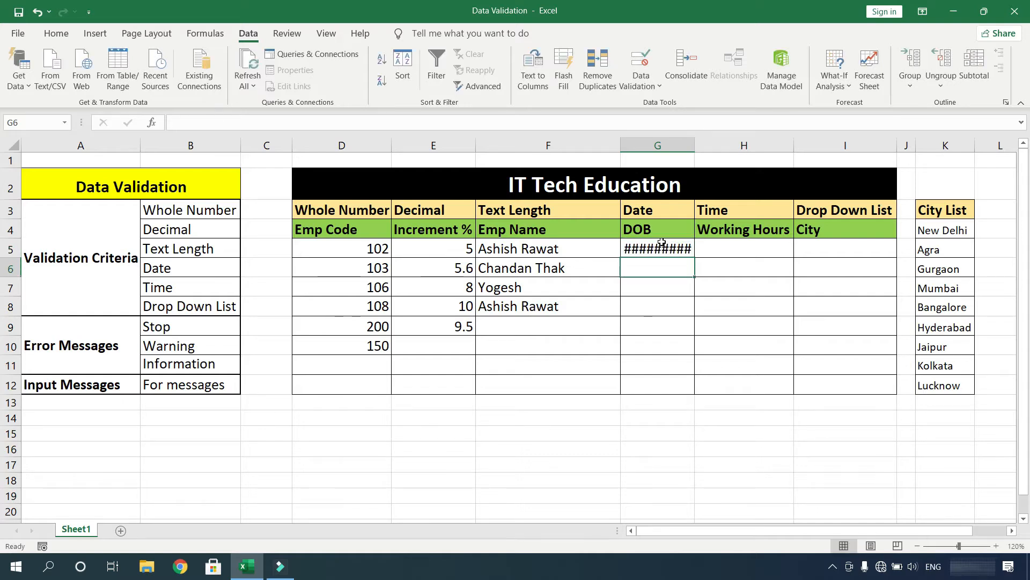
double_click(695, 145)
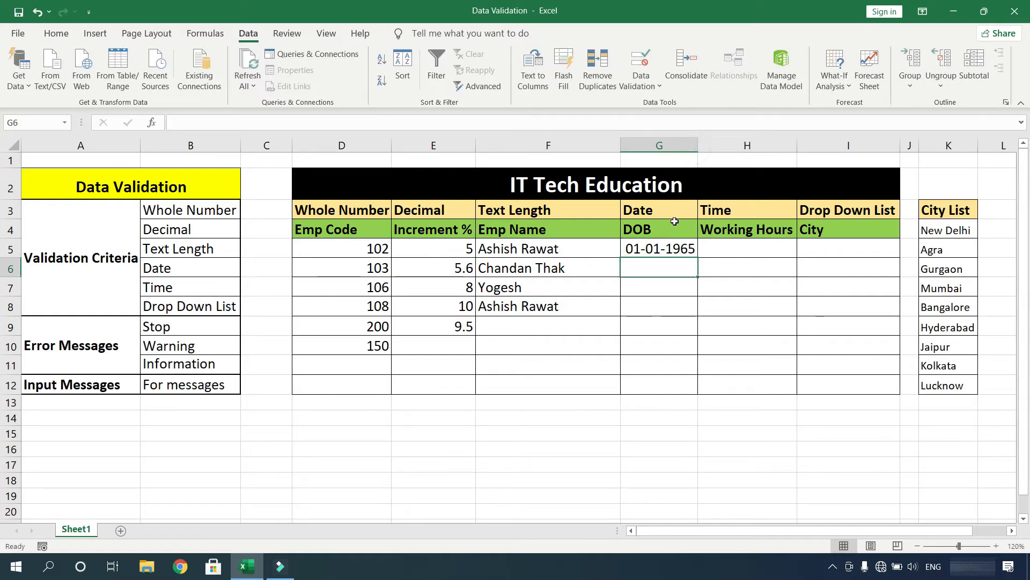
- Enter the latest allowed date of birth in cell G6
click(666, 266)
text(01-1)
text(12)
key(BackSpace)
key(BackSpace)
text(2)
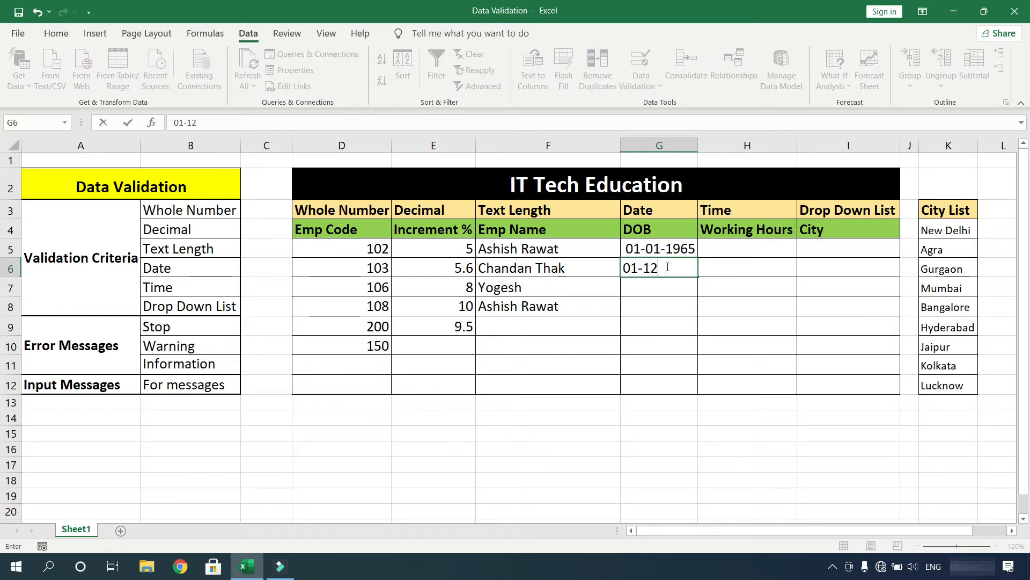
text(-2000)
key(Return)
- Try to enter a date of birth one month past the allowed range in cell G7, and clear the entry
text(0)
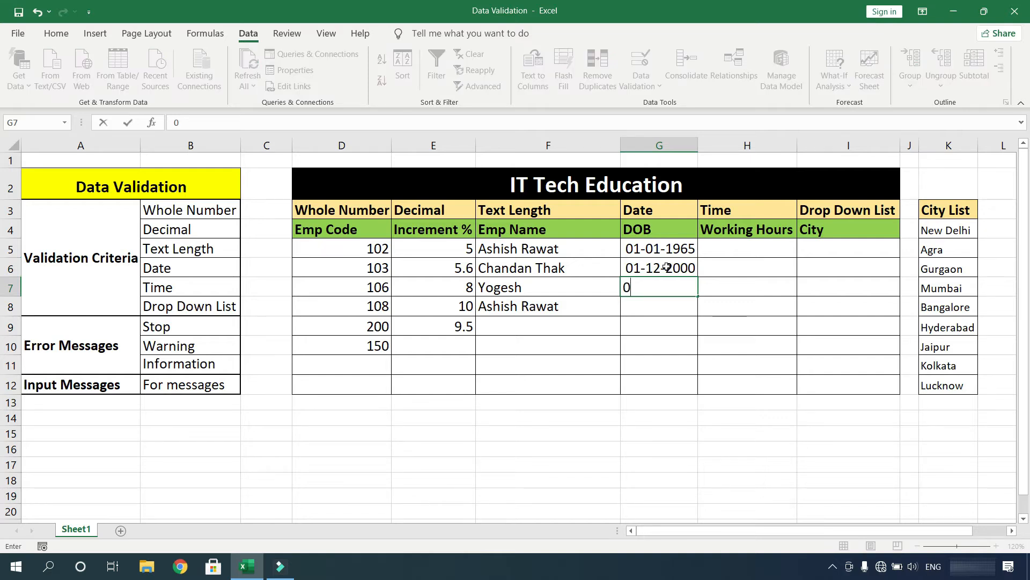
text(1-01-2021)
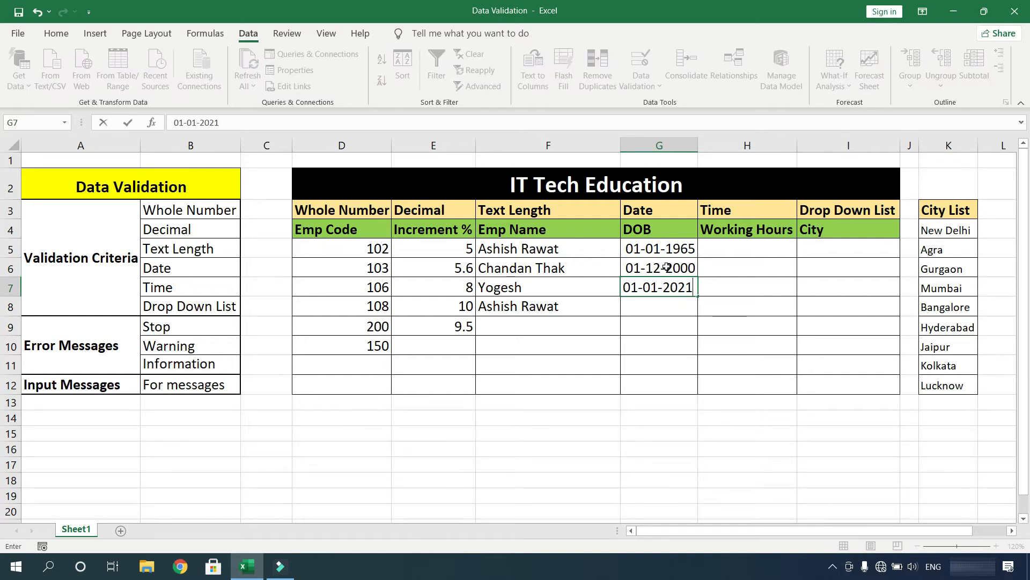
key(BackSpace)
key(BackSpace)
text(01)
key(Return)
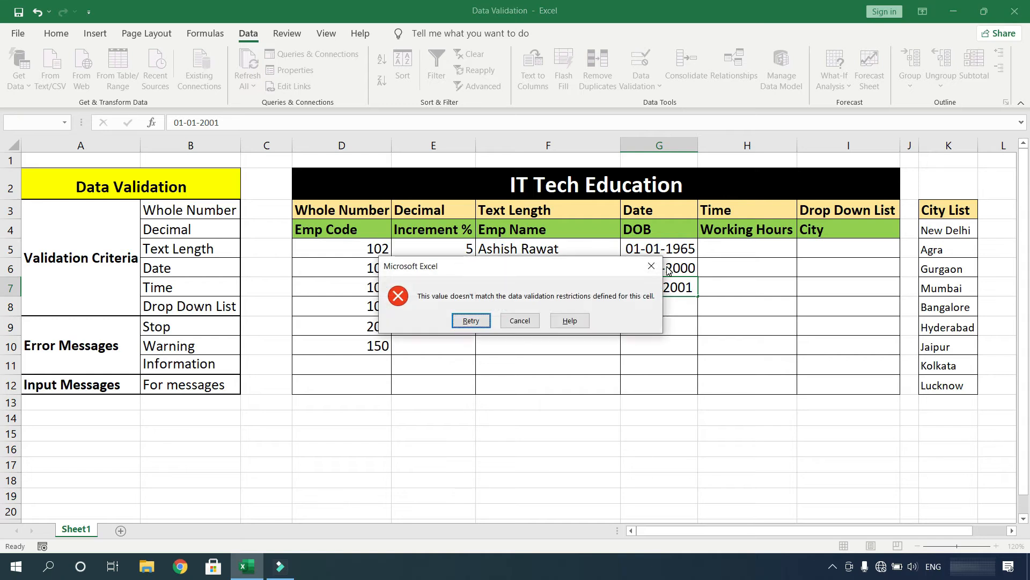
key(Return)
key(BackSpace)
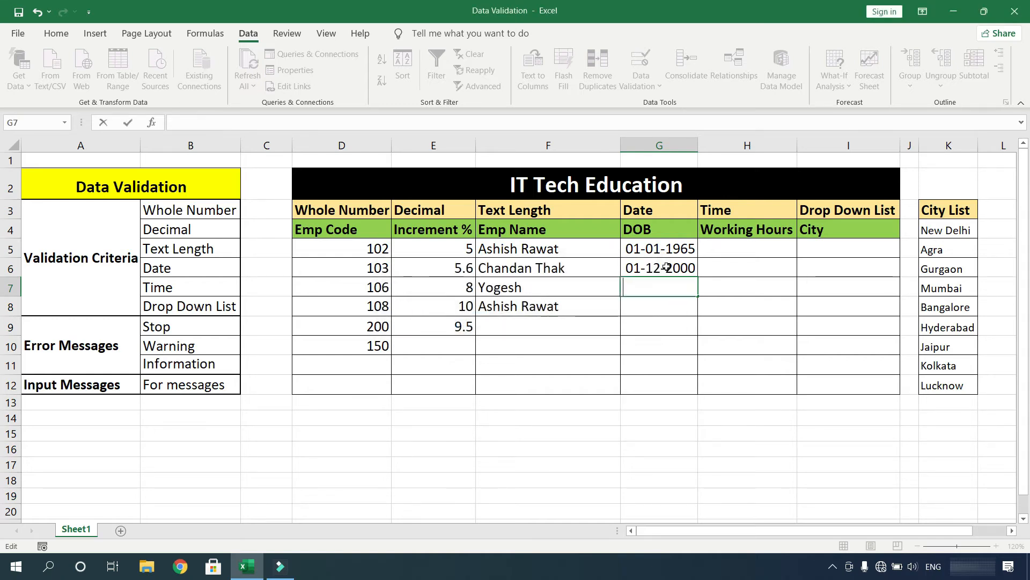
key(Return)
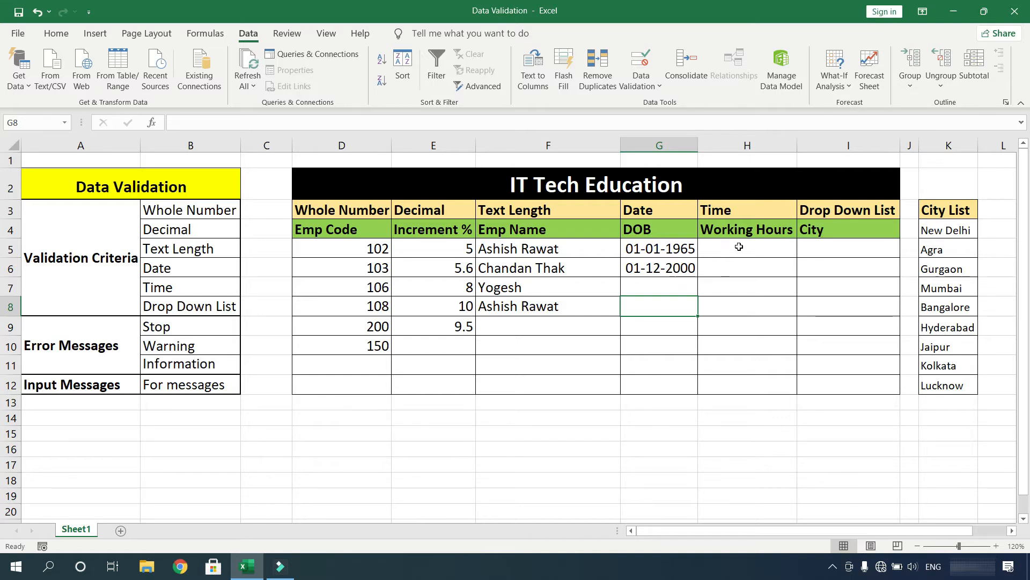
- Restrict the Working Hours cells H5:H12 to times between 09:00 and 18:00 with a data validation rule
drag(740, 247, 745, 384)
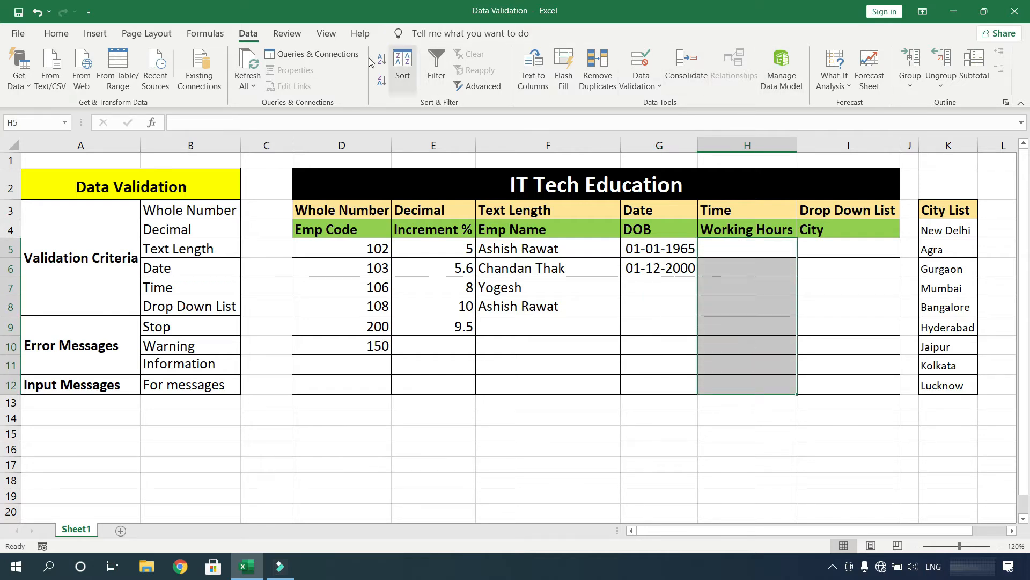
click(646, 83)
click(646, 108)
drag(777, 214, 397, 172)
click(368, 239)
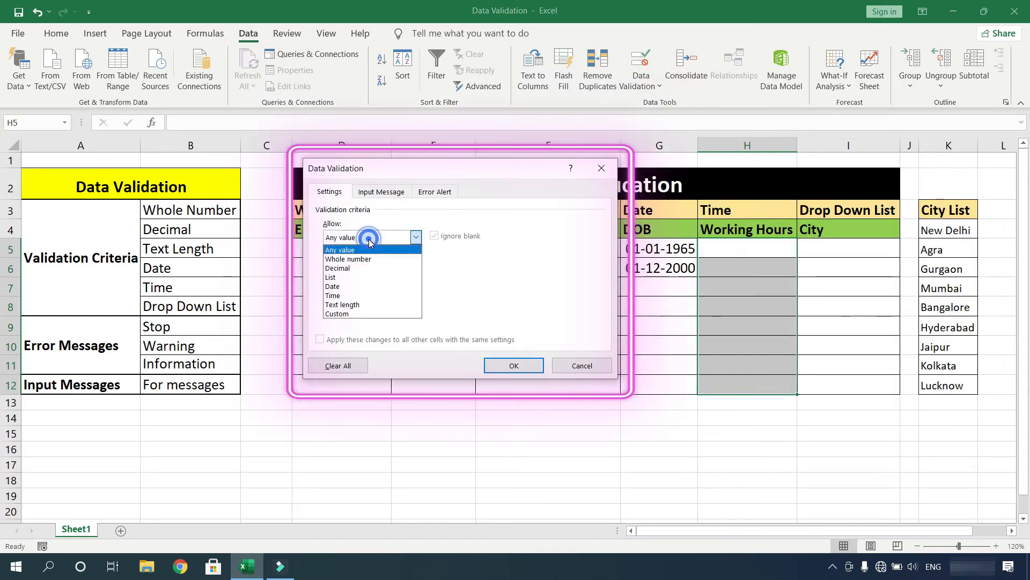
click(376, 296)
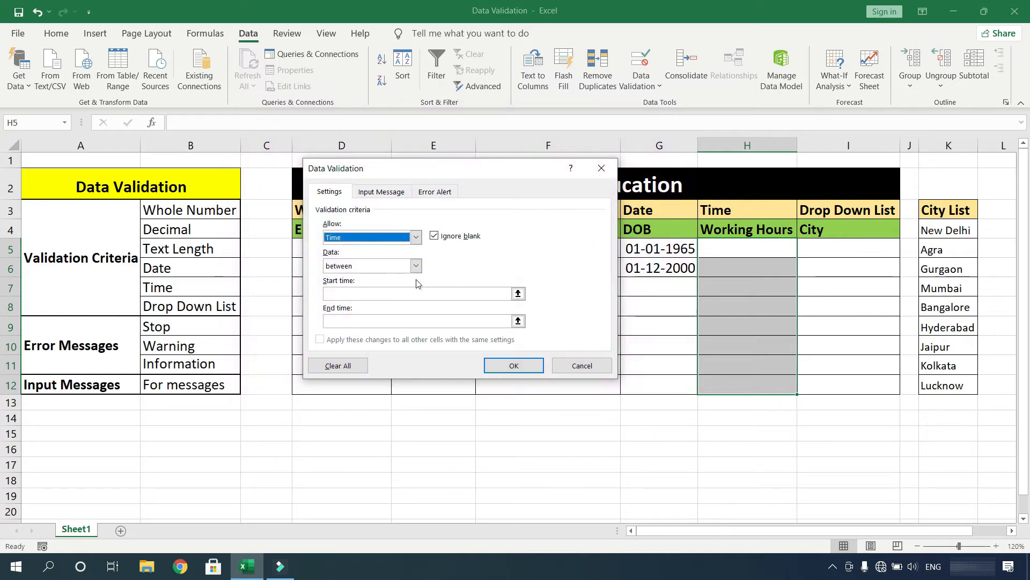
click(456, 292)
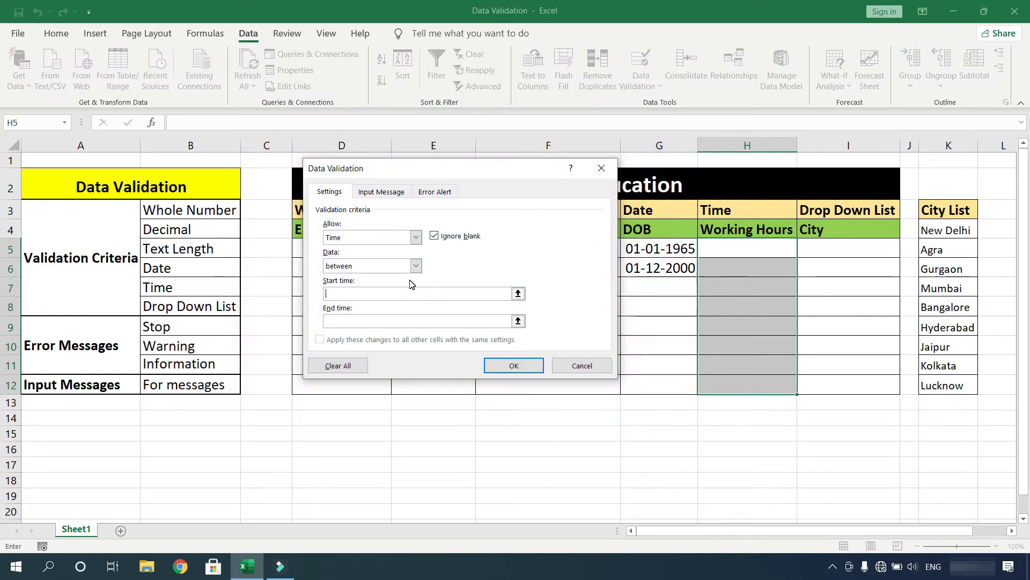
text(09)
key(Tab)
key(Tab)
click(398, 320)
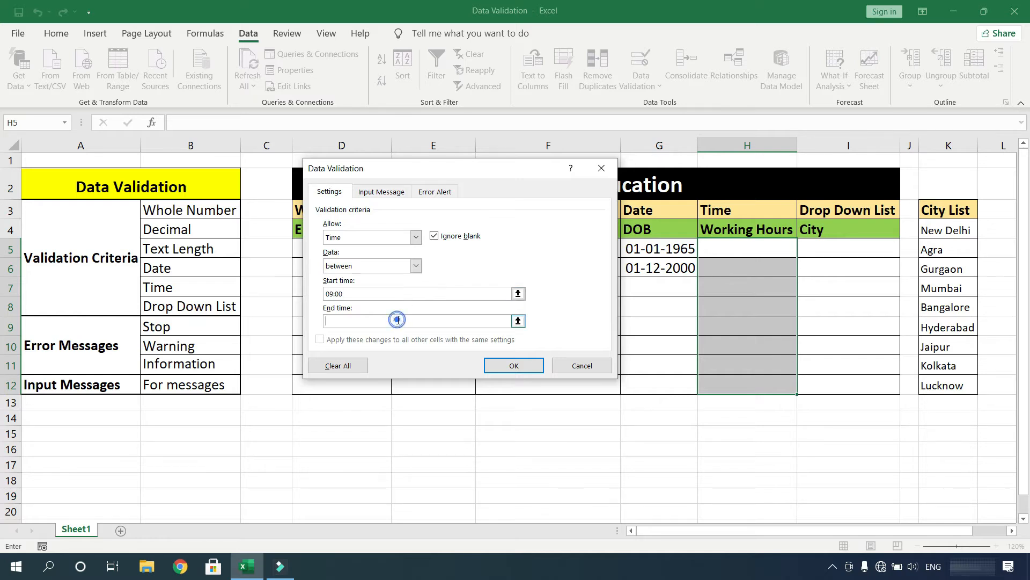
text(1)
text(18)
click(501, 370)
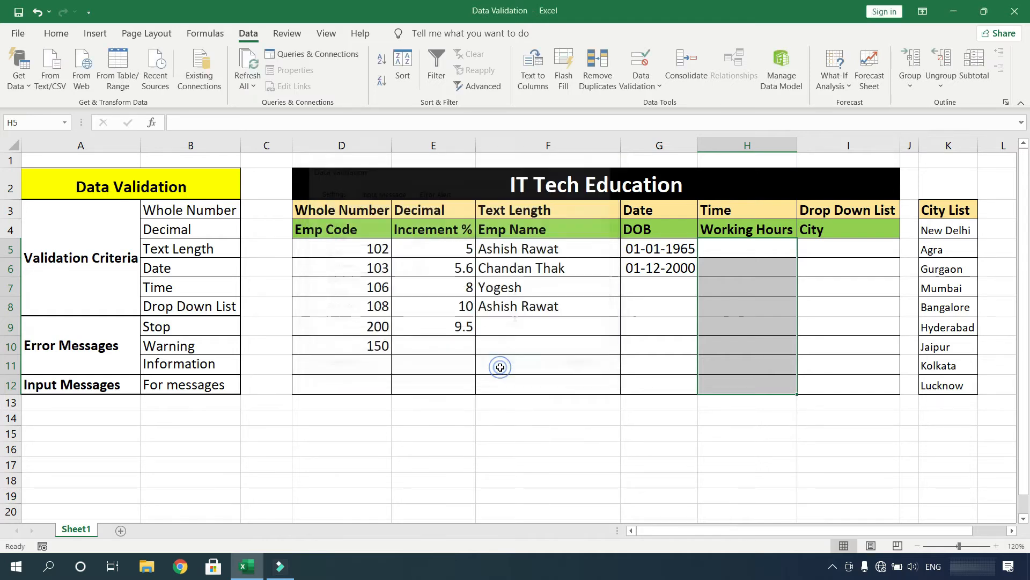
- Try to enter the too-early time 06:00 in cell H5
click(768, 251)
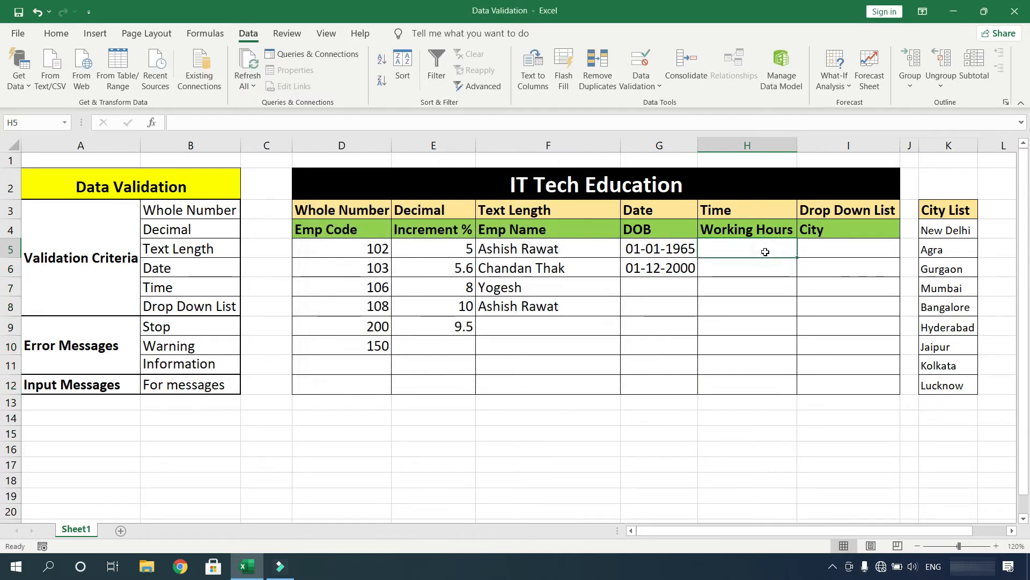
text(06 -:00)
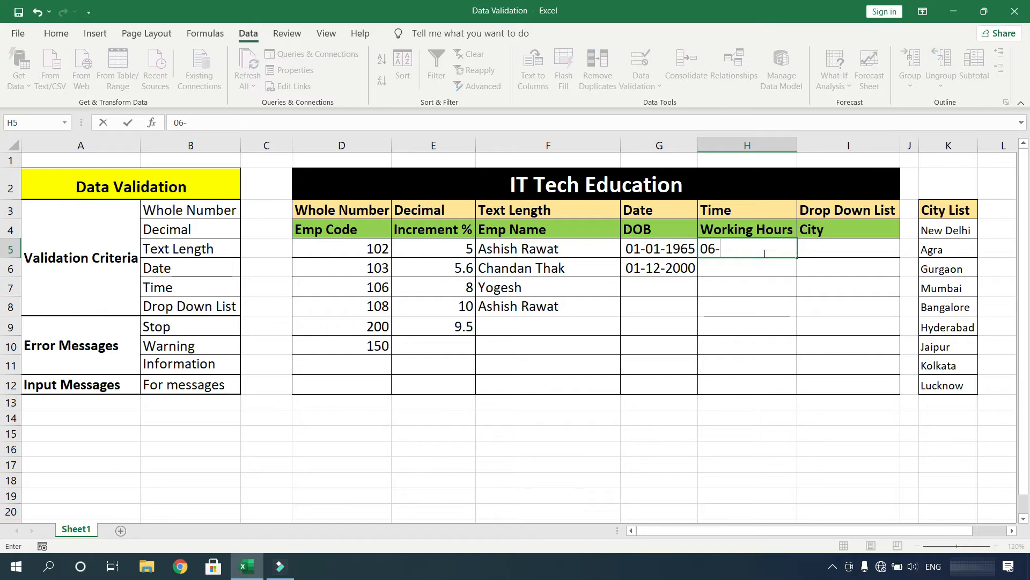
key(Return)
key(Return)
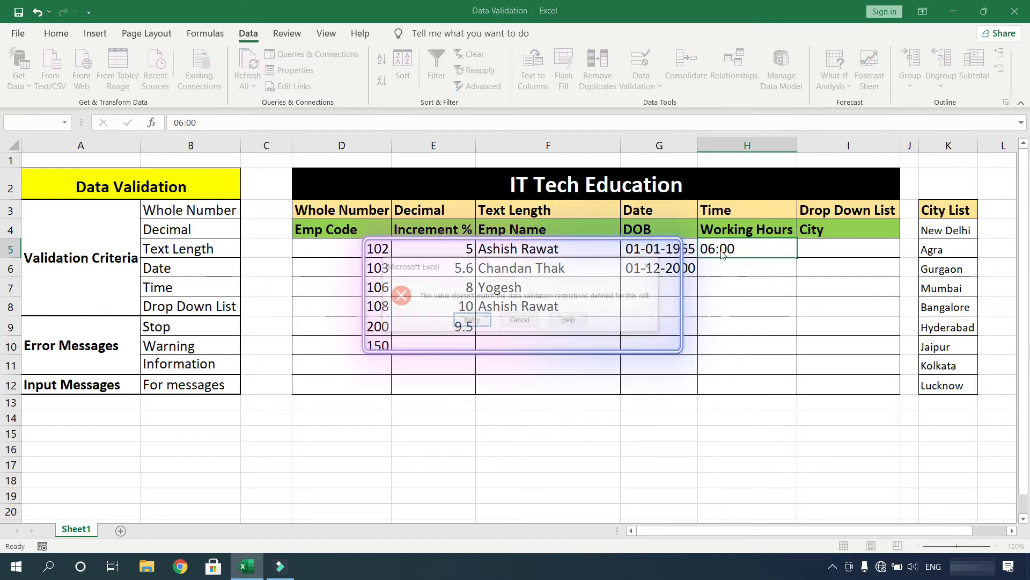
key(Return)
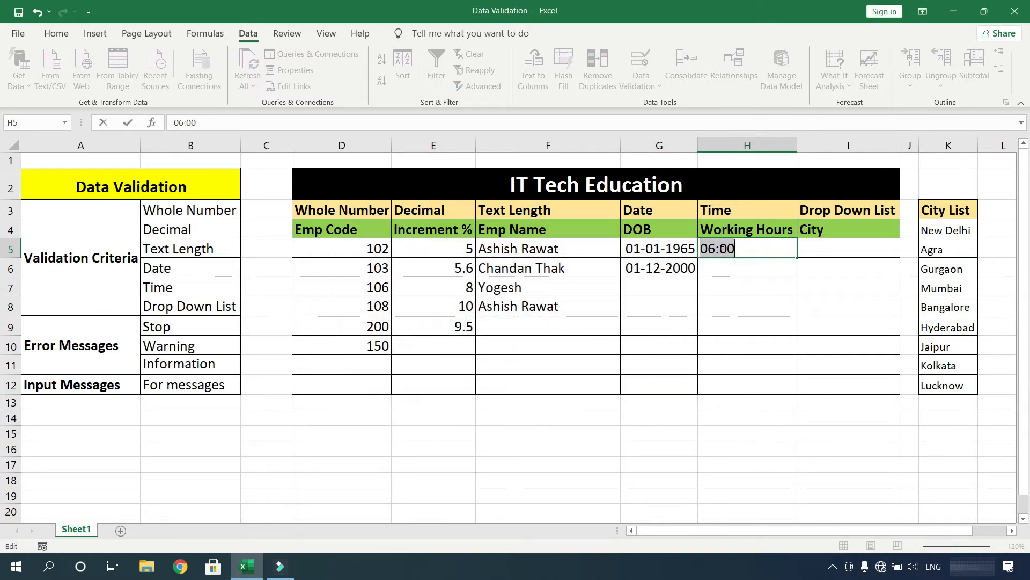
- Correct the hour of the entry in cell H5 to make the time 09:00
key(Right)
key(Left)
key(Left)
key(Left)
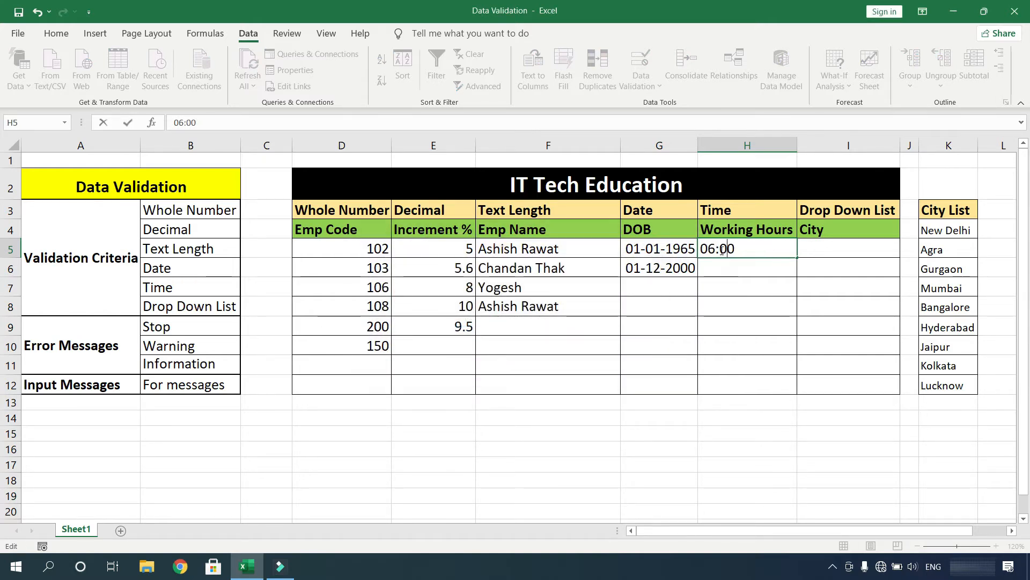
key(BackSpace)
text(9)
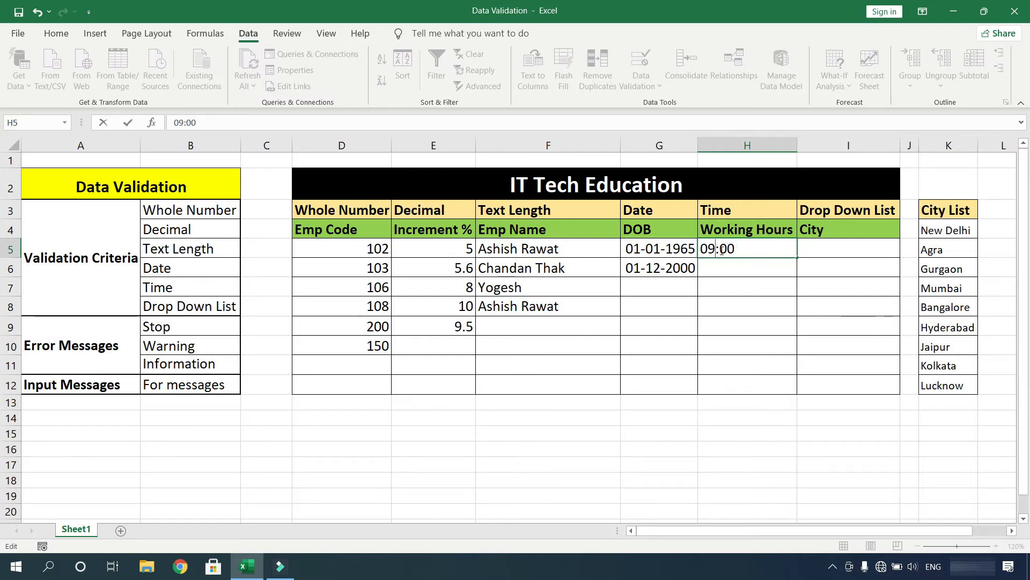
key(Return)
- Try to enter 08:59 in cell H6, and replace it with 18:00
text(:)
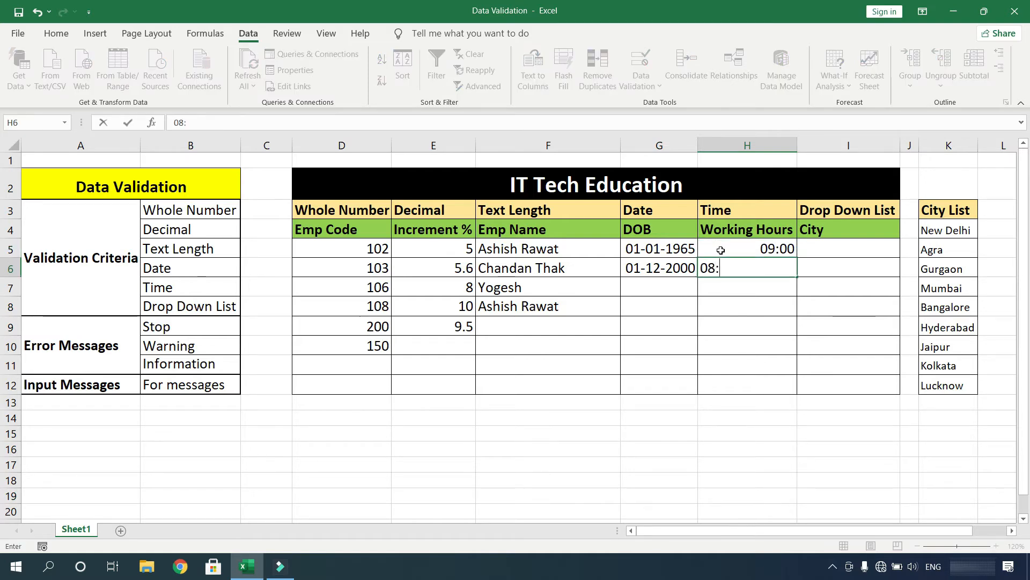
text(59)
key(Return)
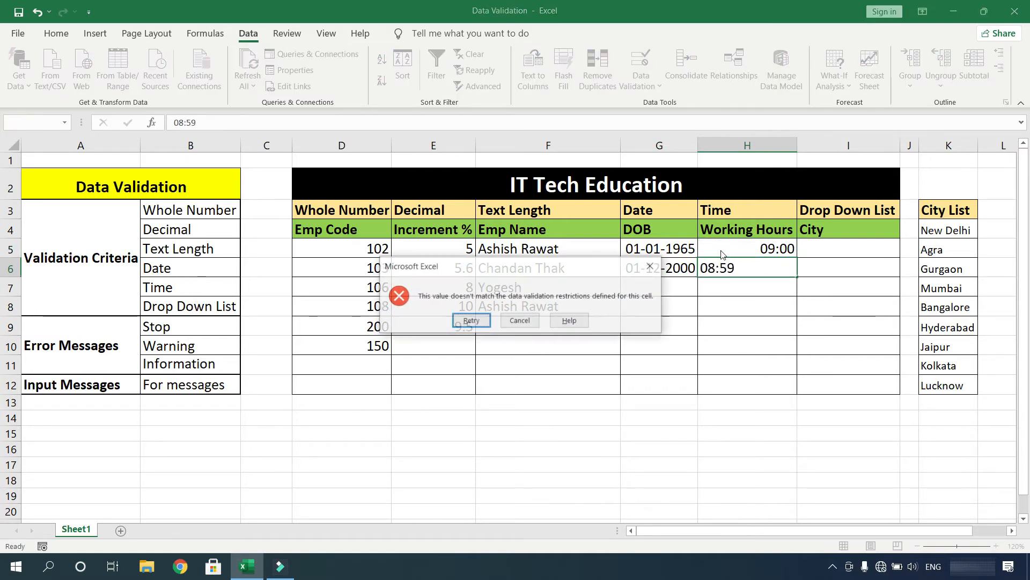
key(Return)
text(18)
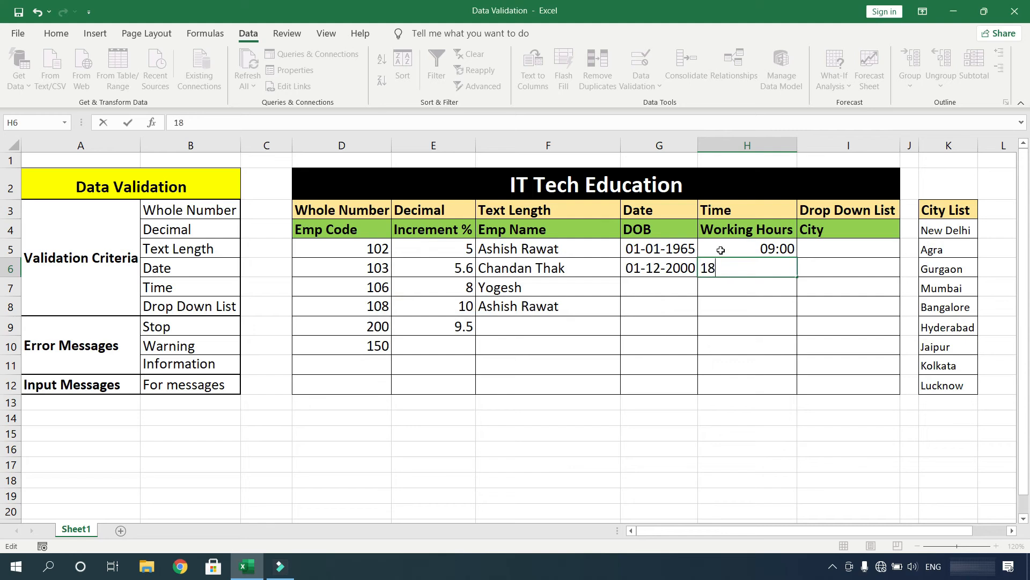
text(:00)
key(Return)
- Enter the time 18:30 in Working Hours cell H7
text(18:6)
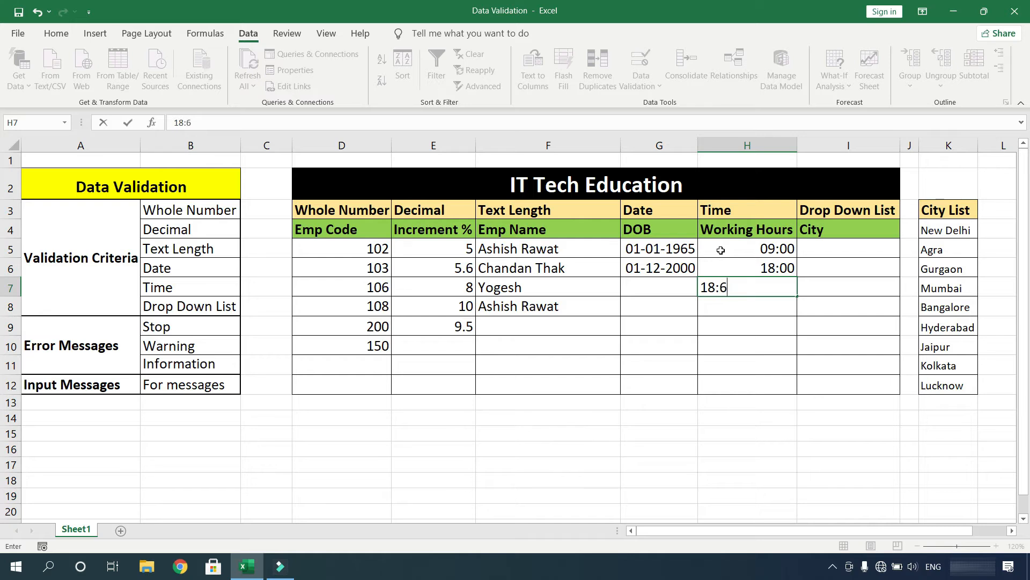
key(BackSpace)
text(30)
key(Return)
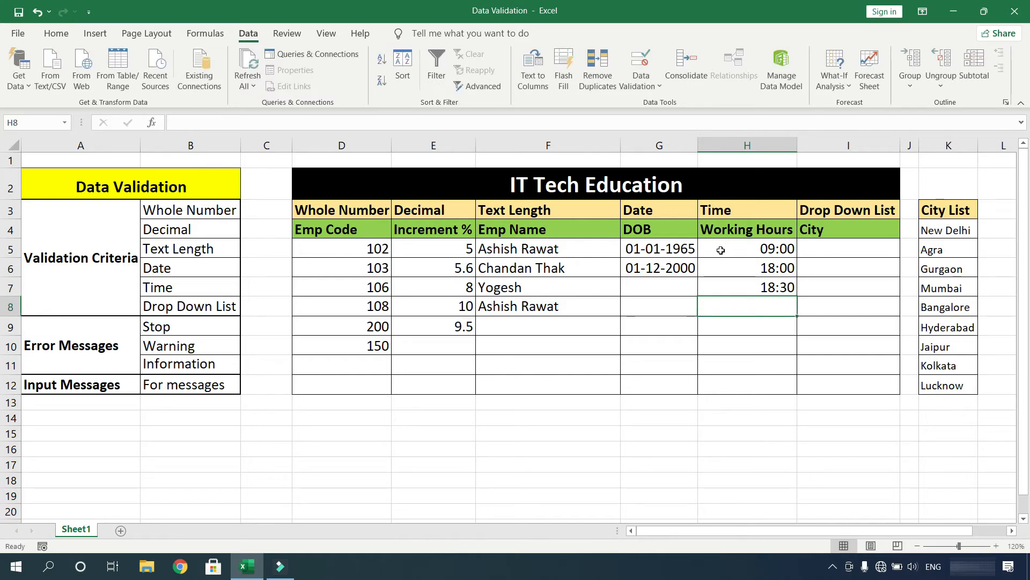
- Try to enter the time 18:31 in cell H8, and clear the entry
text(18:31)
key(Return)
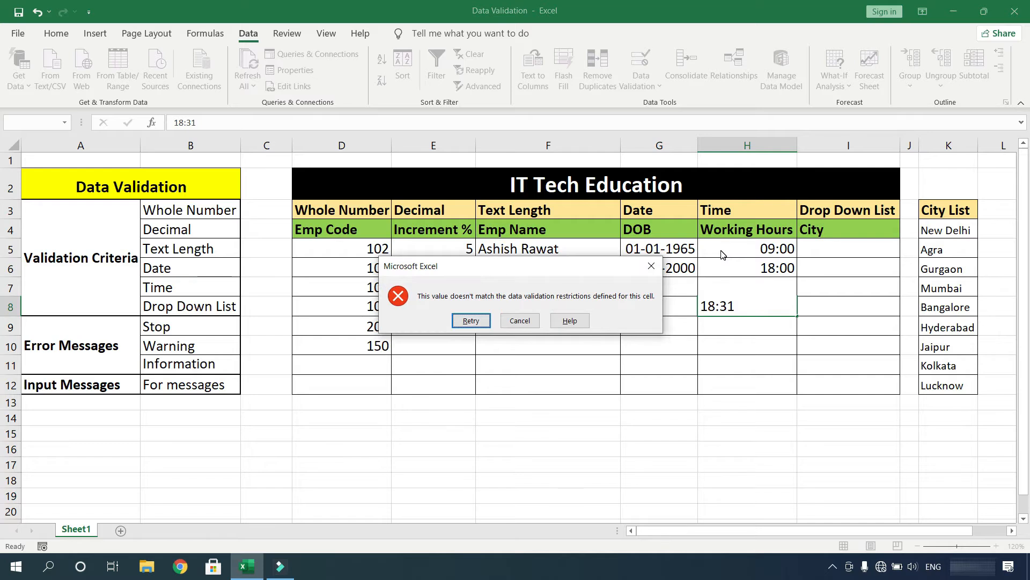
key(Return)
key(BackSpace)
key(Return)
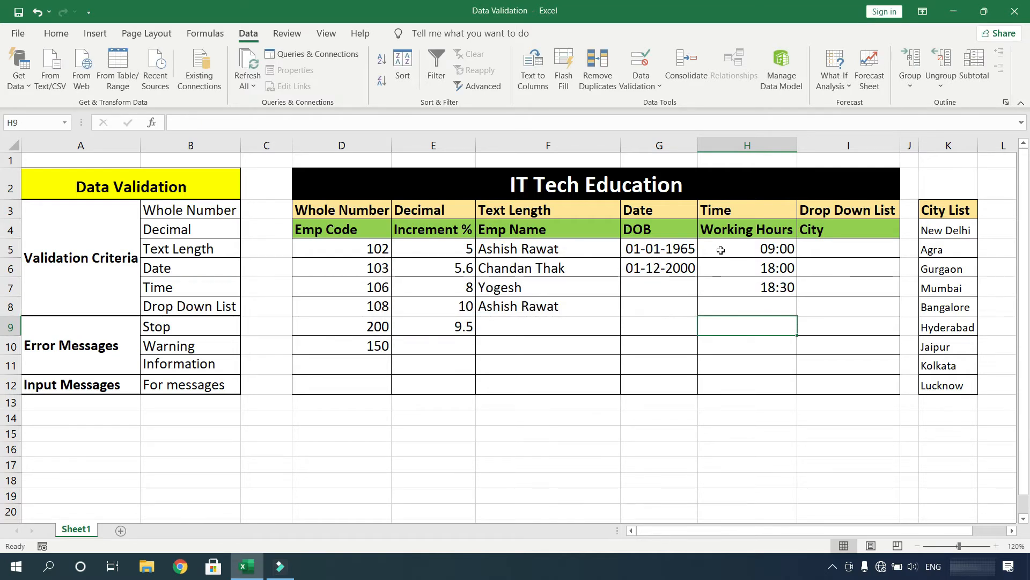
- Restrict the City cells I5:I12 to a drop-down list with the typed source Agra, Mumbai, Gurgaon
click(829, 231)
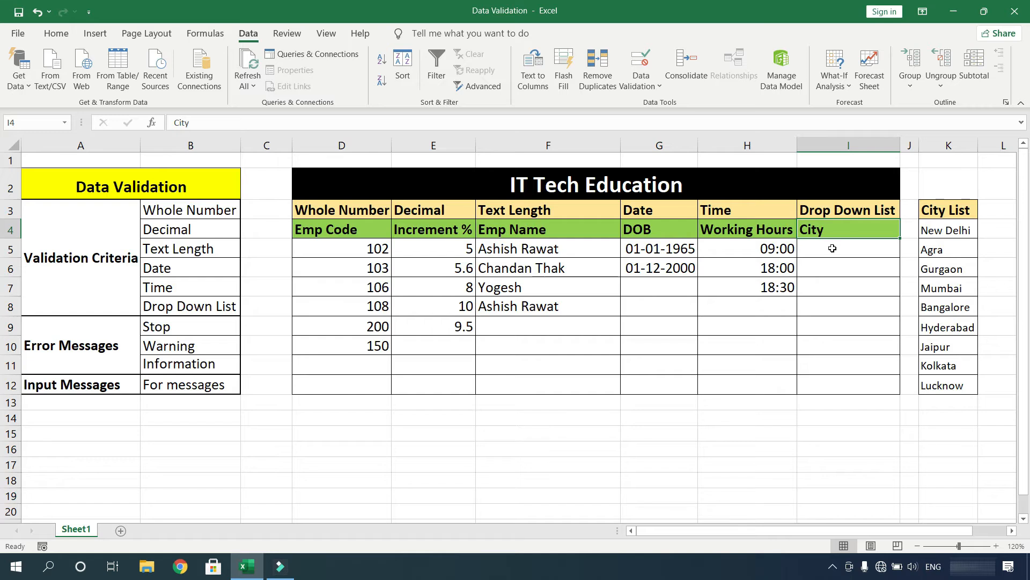
drag(833, 249, 849, 384)
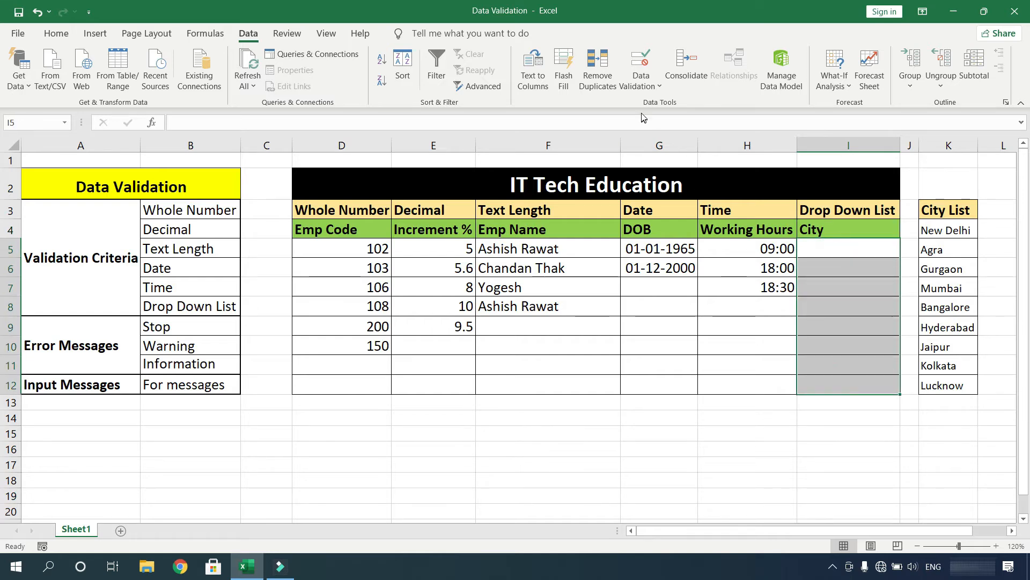
click(656, 79)
click(657, 78)
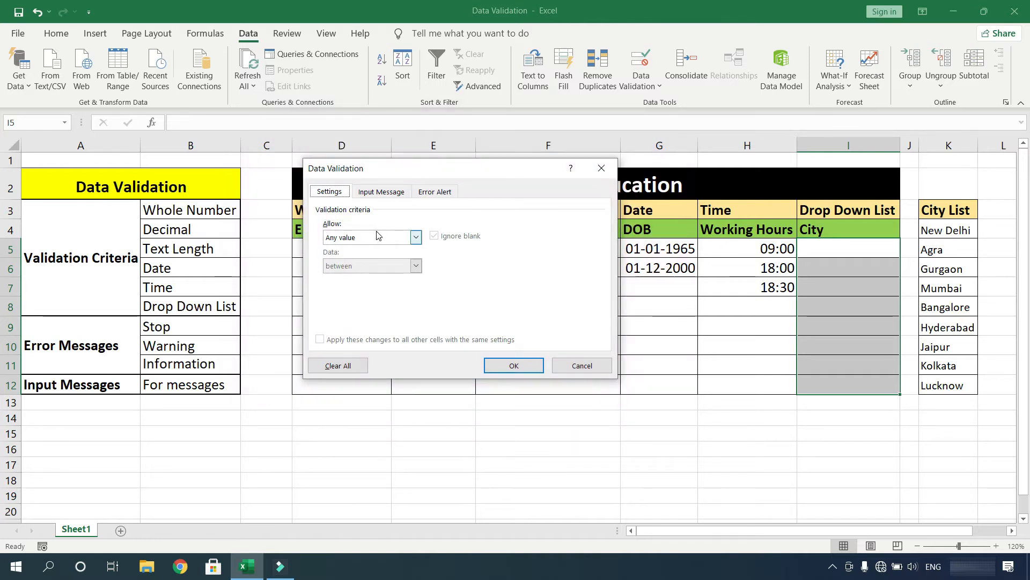
click(377, 237)
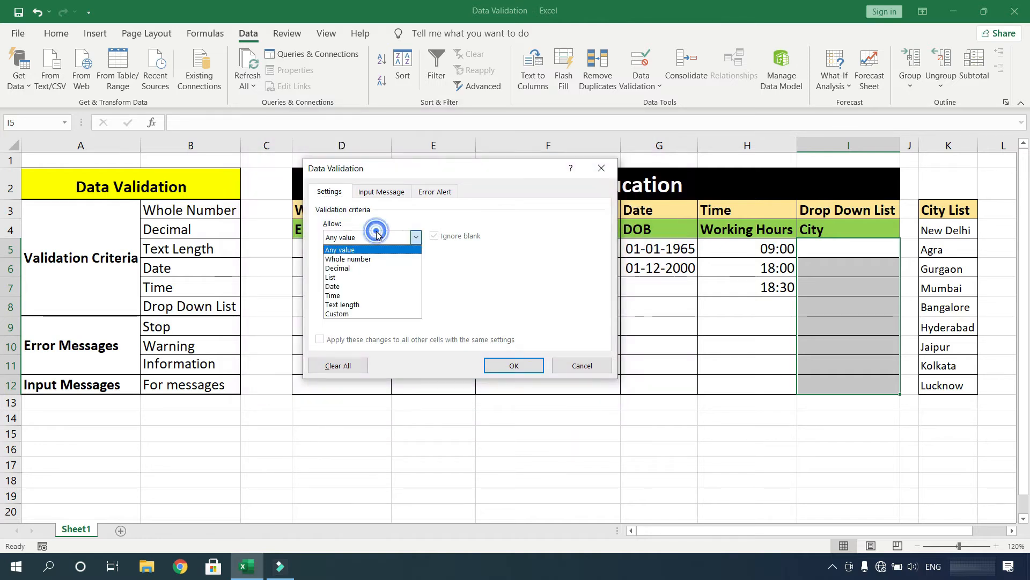
click(368, 277)
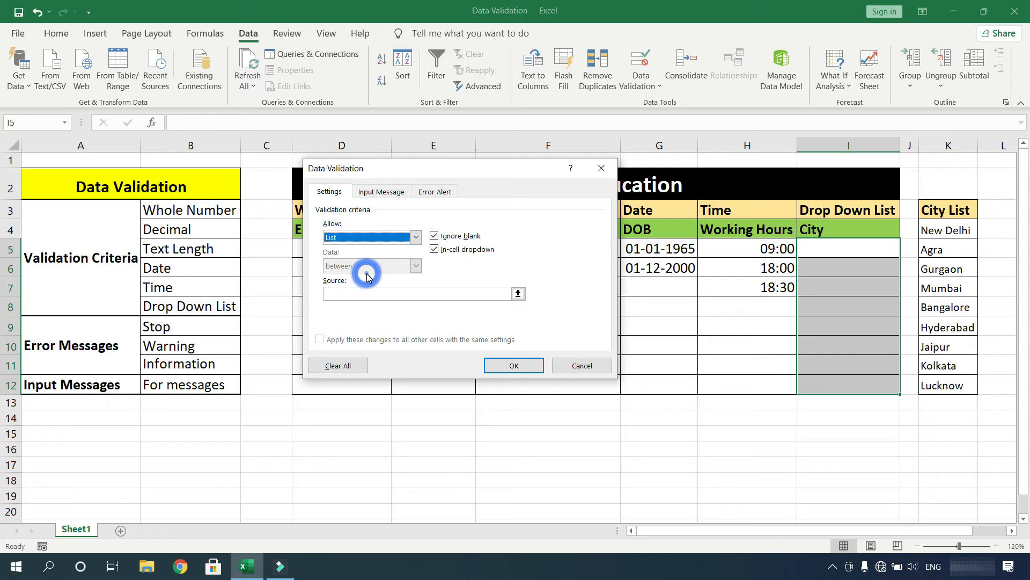
click(380, 292)
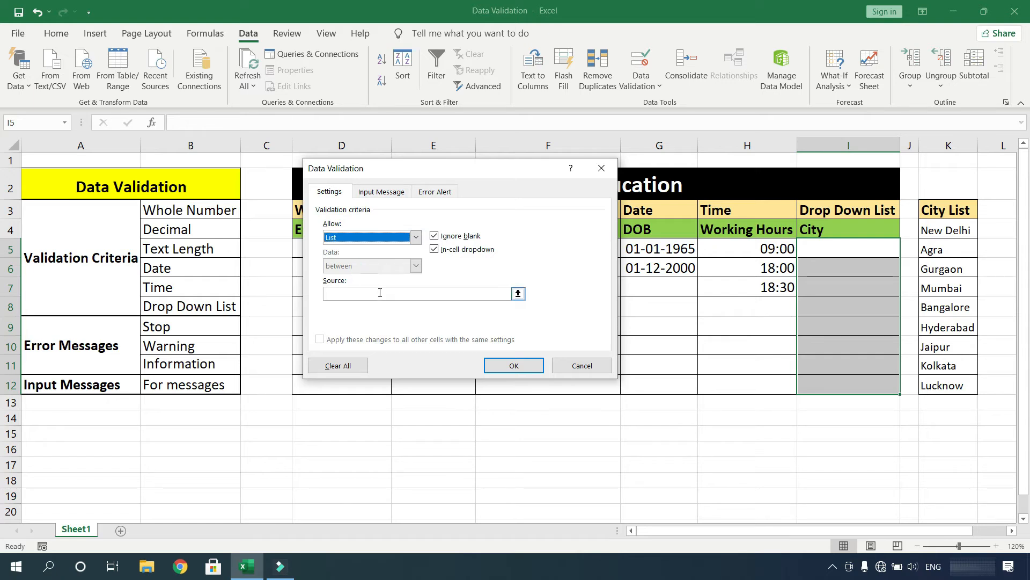
click(380, 292)
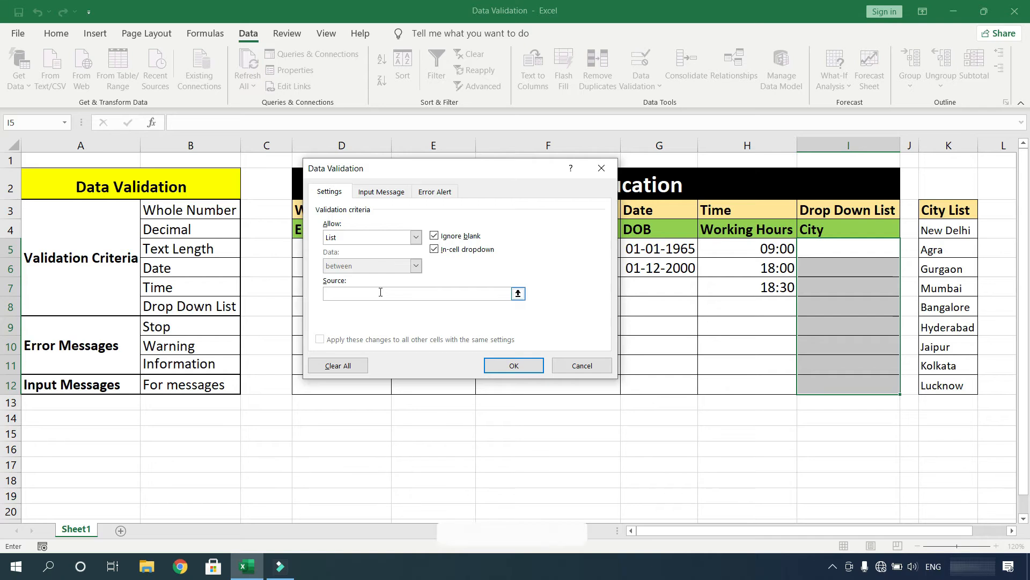
text(Agra)
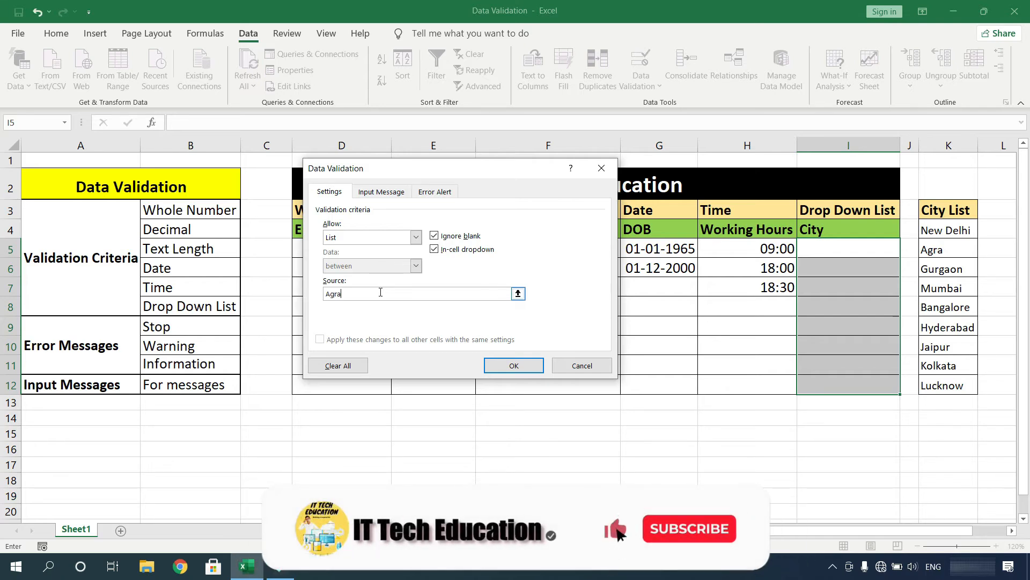
text(, Mumbai, Gurgaon)
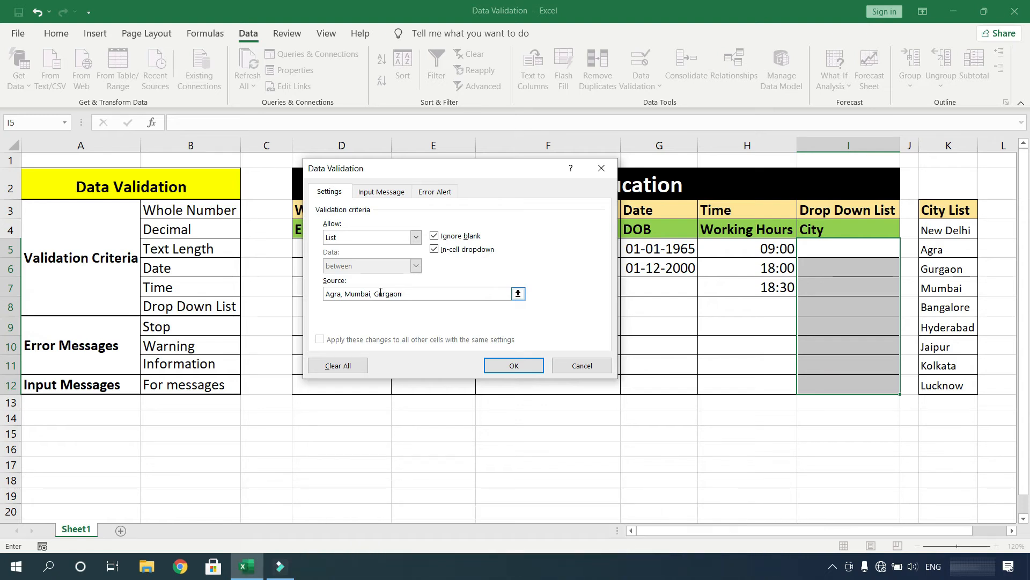
click(510, 367)
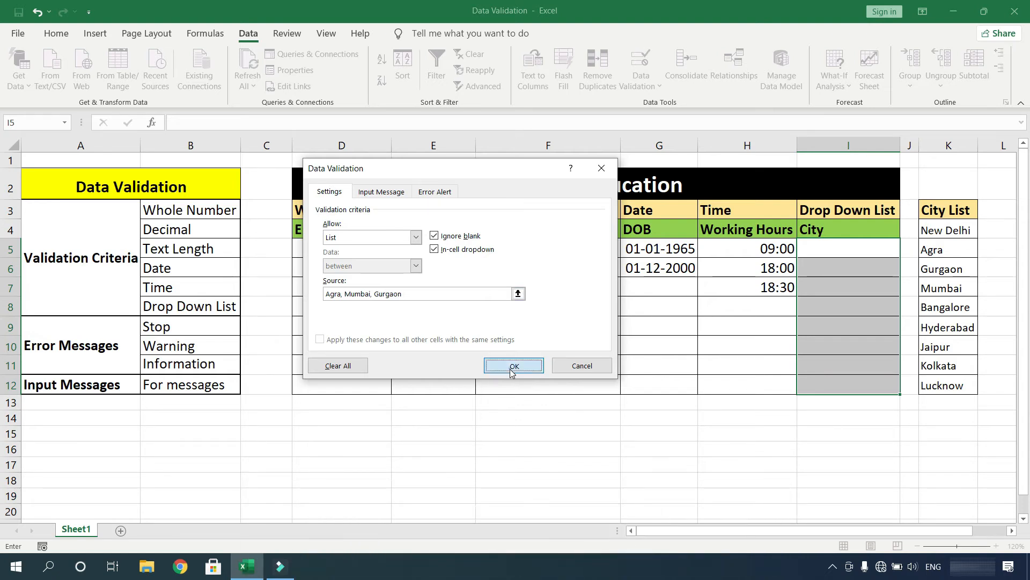
- Choose Mumbai for cell I5 and Agra for cell I6 from their City drop-down lists
click(800, 272)
click(844, 251)
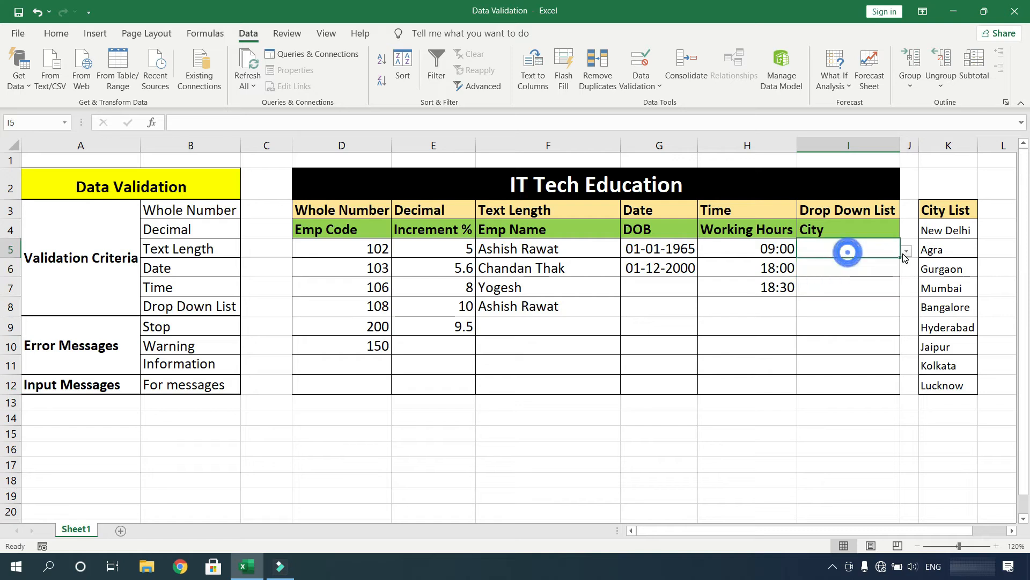
click(908, 251)
click(905, 274)
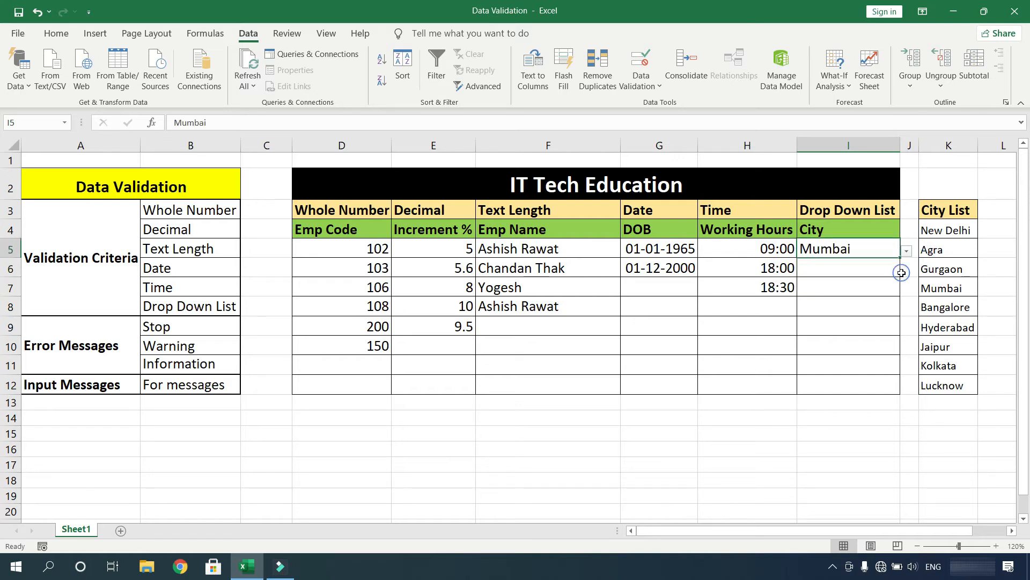
click(897, 272)
click(906, 272)
click(880, 283)
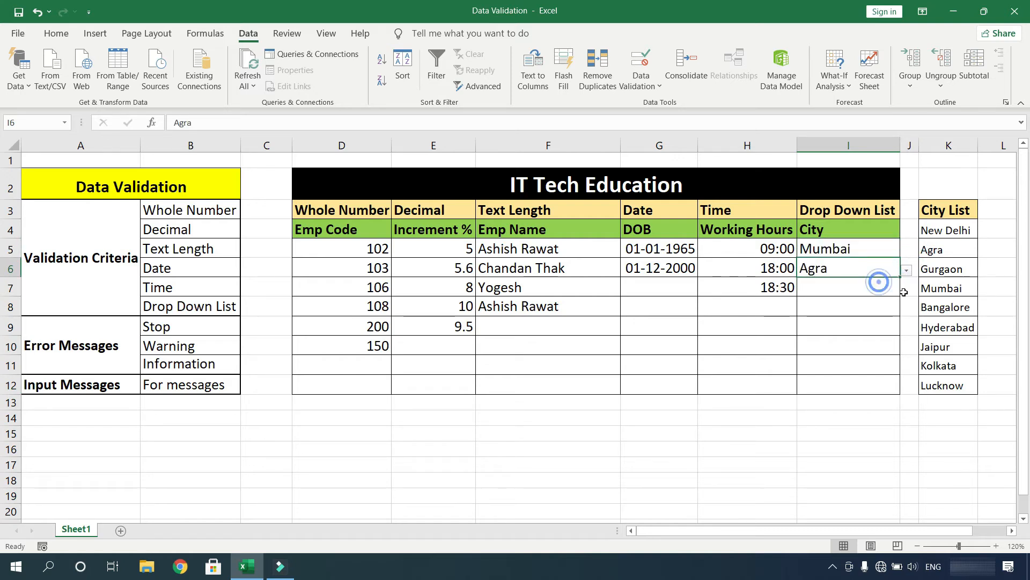
- Choose Mumbai for cell I7 from its City drop-down list
click(888, 288)
click(906, 289)
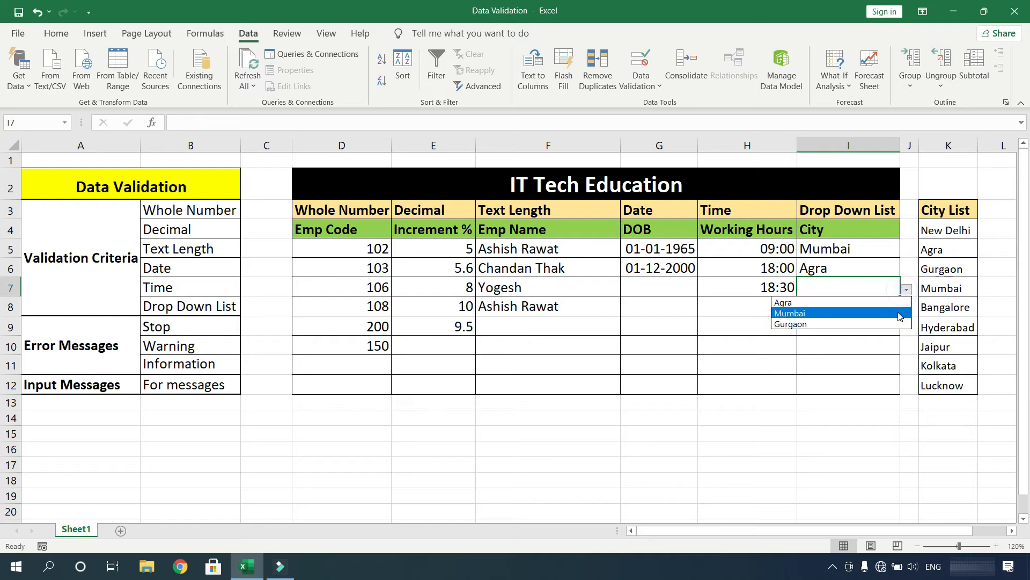
click(880, 313)
click(882, 318)
drag(853, 249, 854, 285)
click(843, 311)
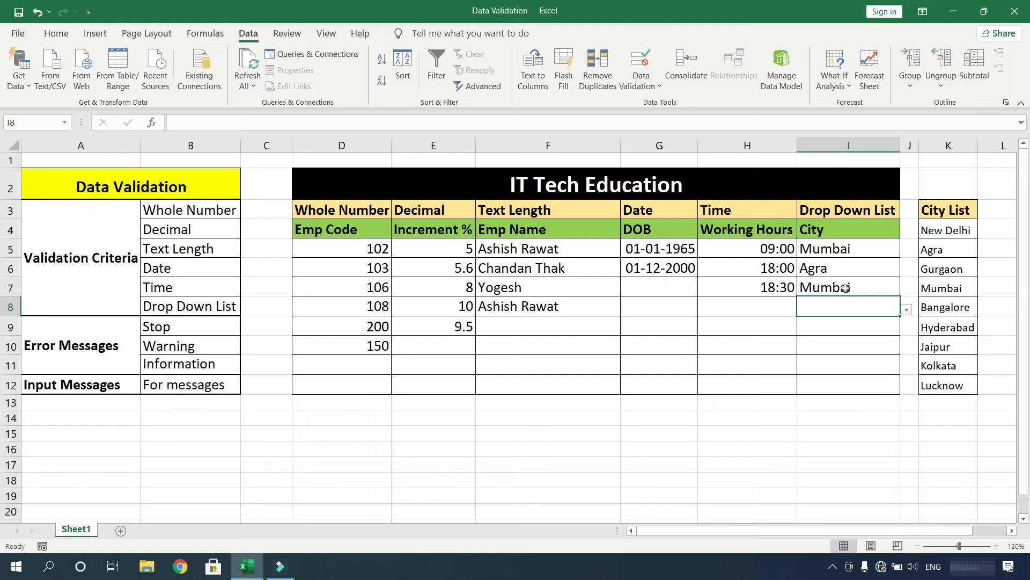
- Delete the City entries in I5:I12 and clear the data validation settings of these cells
drag(856, 248, 855, 383)
key(Delete)
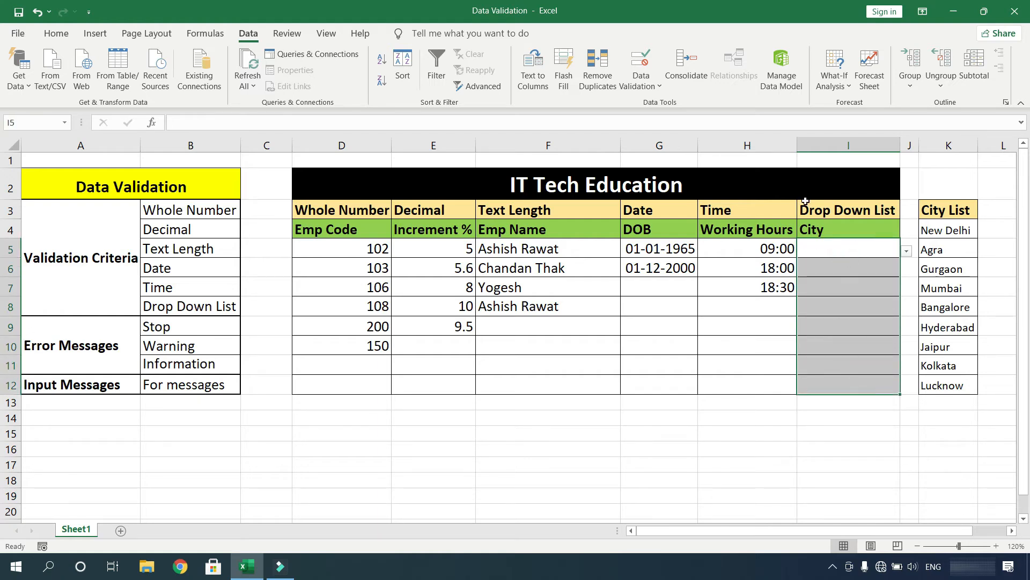
click(641, 67)
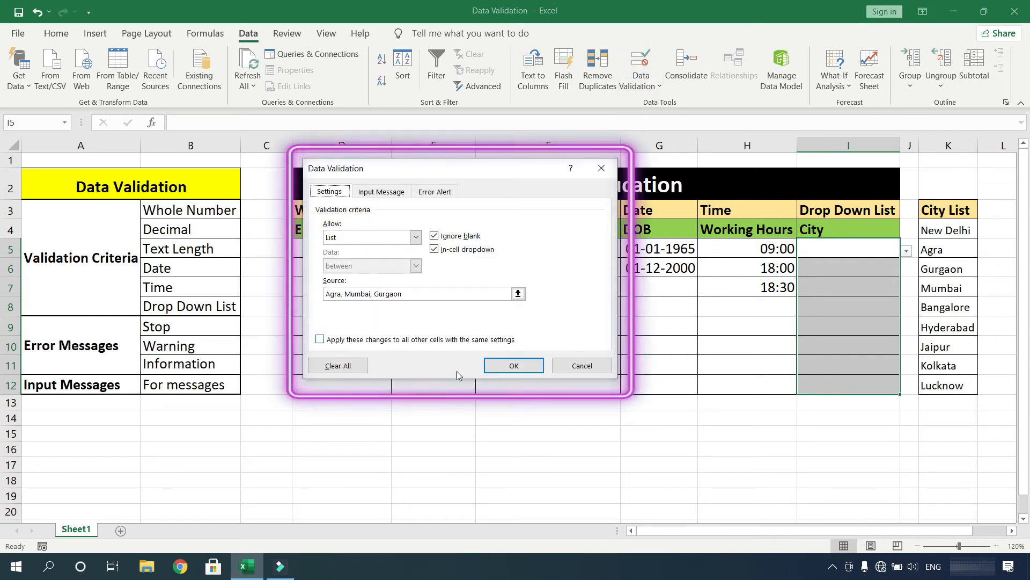
click(314, 364)
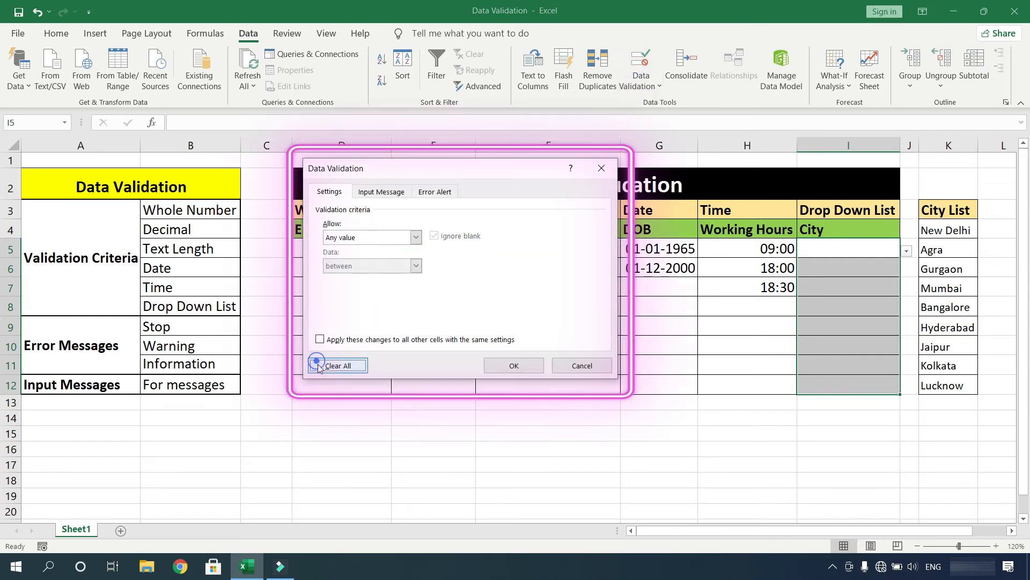
- Set the validation of I5:I12 to a list sourced from the City List cells, =$K$4:$K$12
click(403, 238)
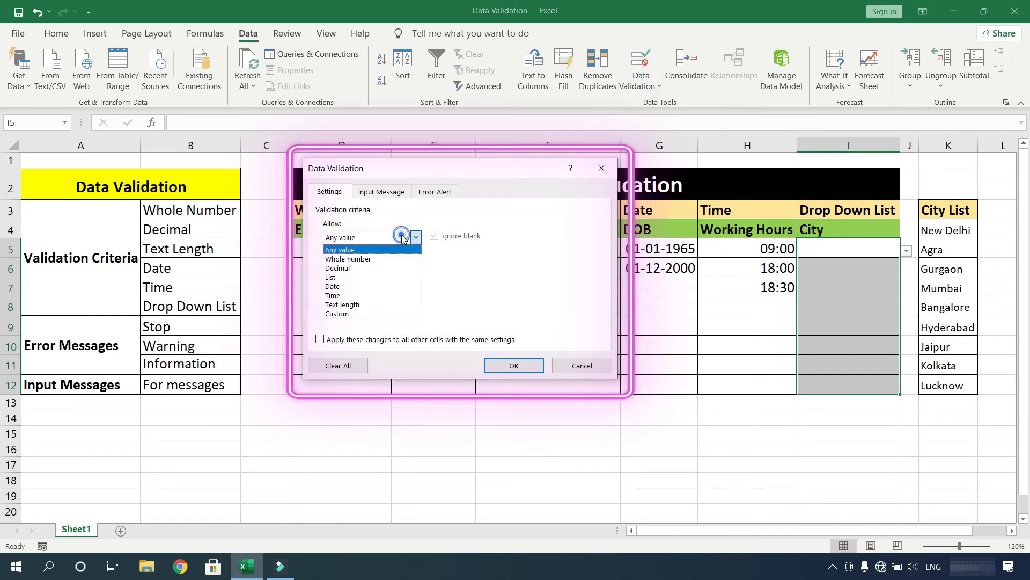
click(398, 277)
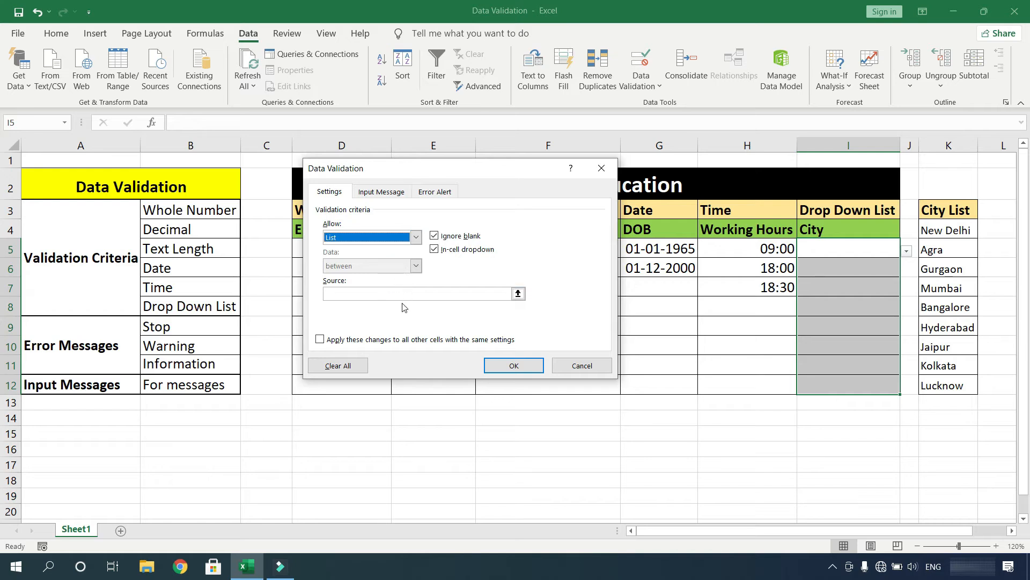
click(394, 294)
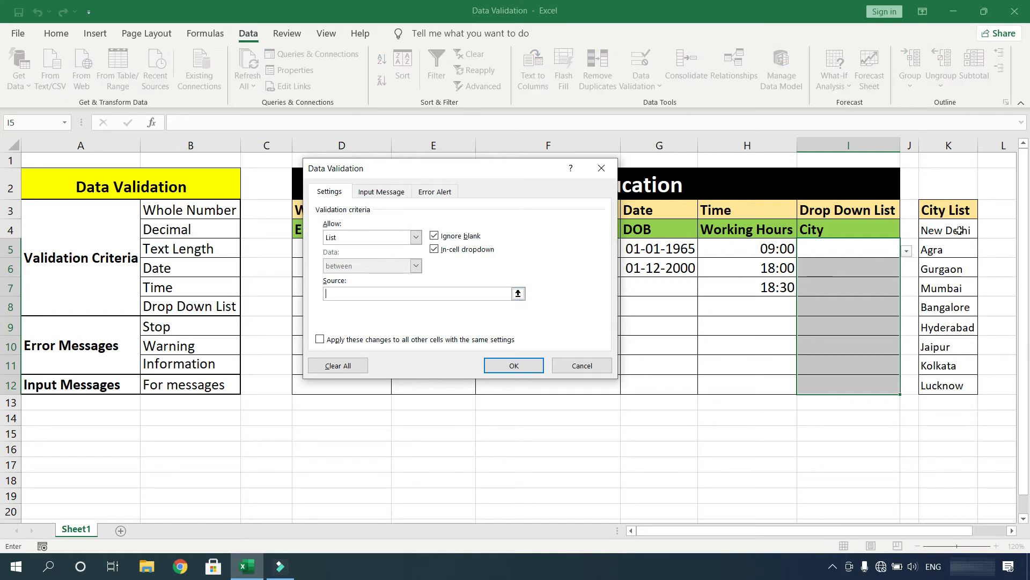
drag(959, 229, 939, 386)
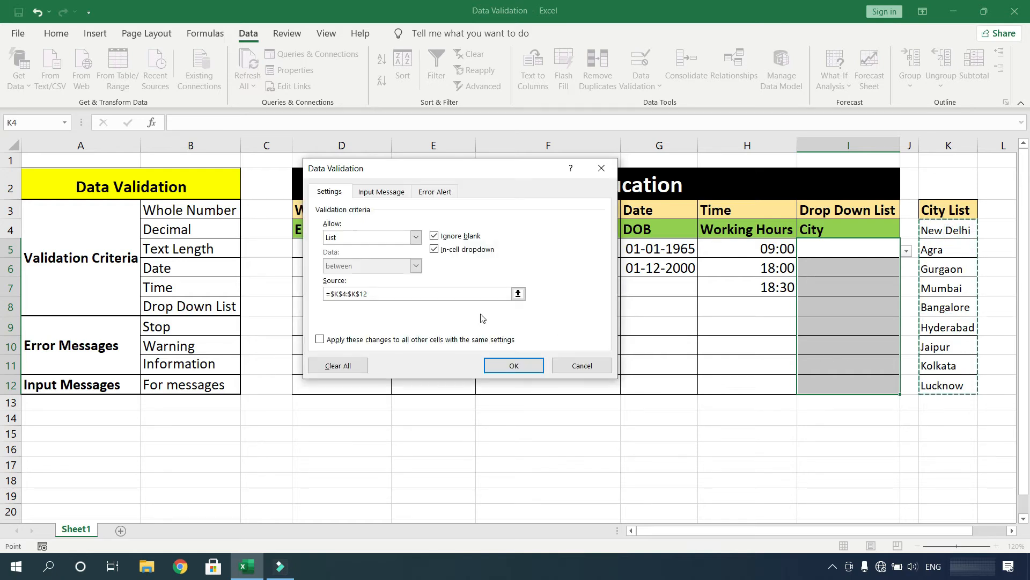
click(514, 366)
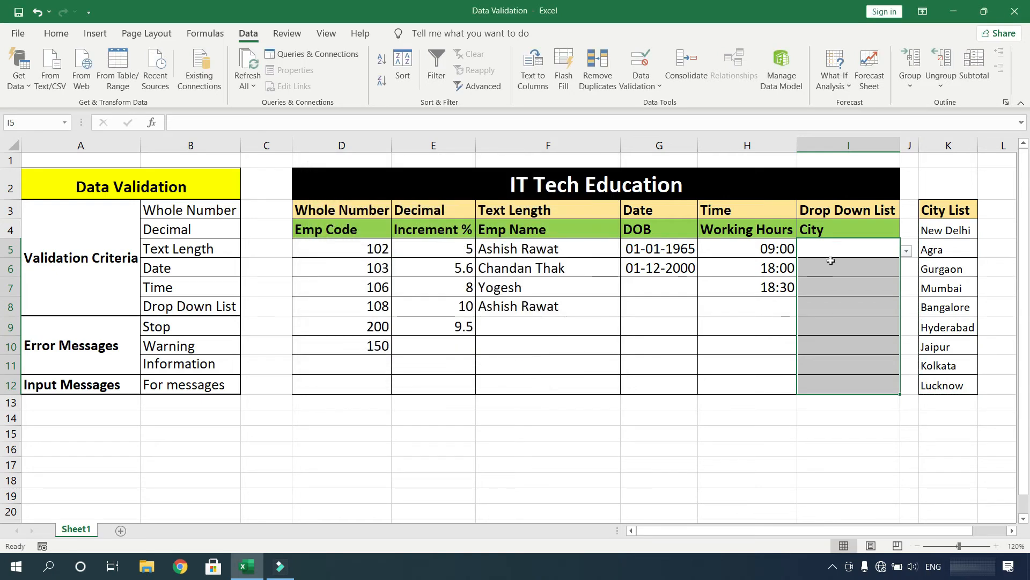
- Choose Gurgaon for cell I5, Agra for I8 and Gurgaon for I11 from the City drop-down lists
click(851, 256)
click(906, 251)
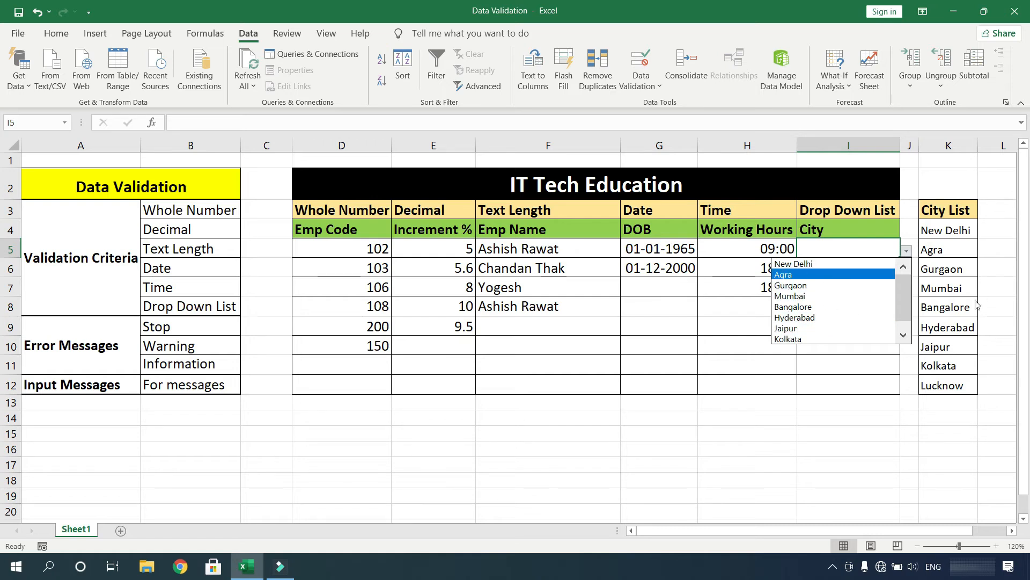
click(835, 285)
click(856, 305)
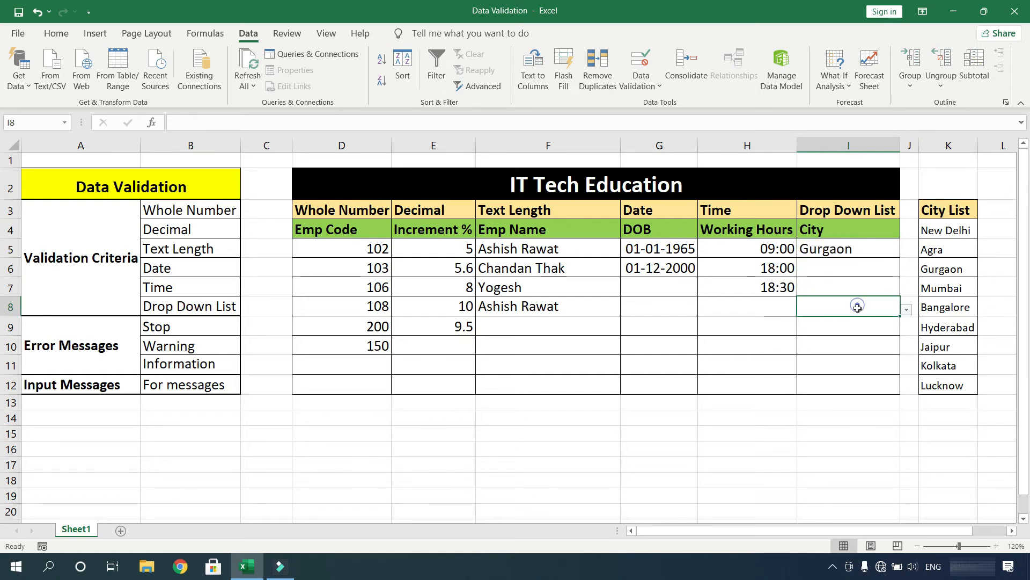
click(906, 311)
click(854, 329)
click(848, 360)
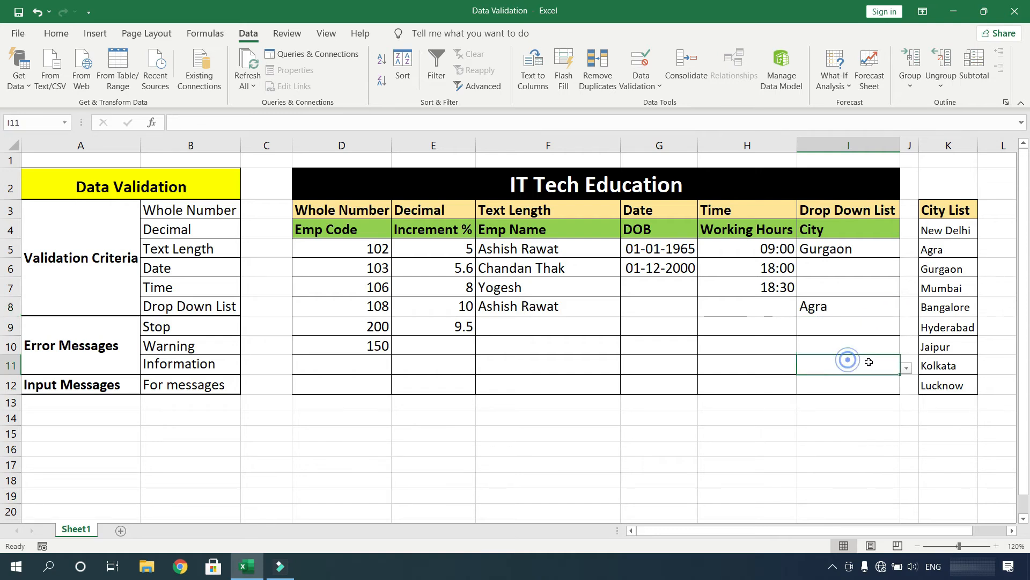
click(906, 368)
click(854, 403)
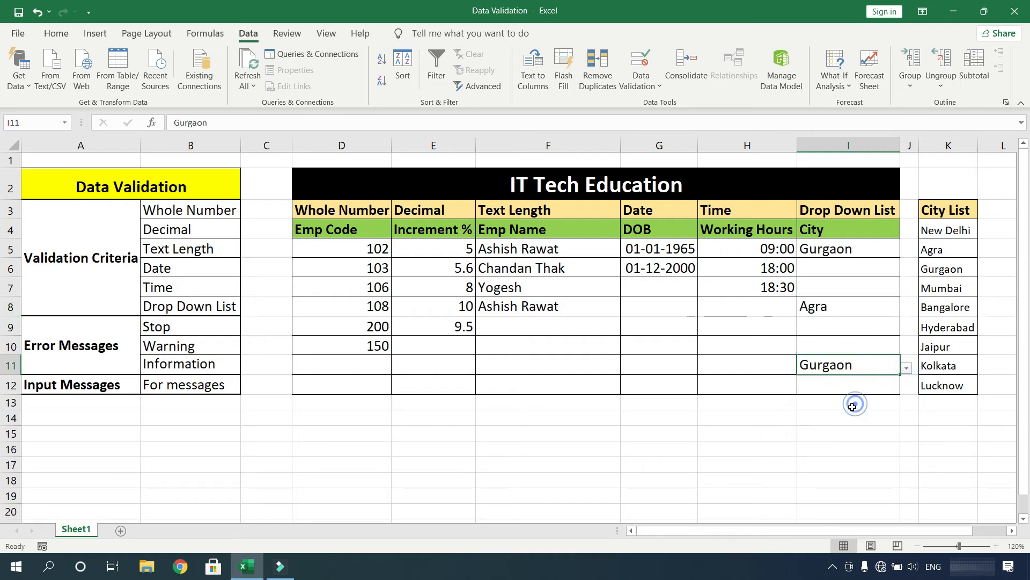
click(856, 428)
click(879, 416)
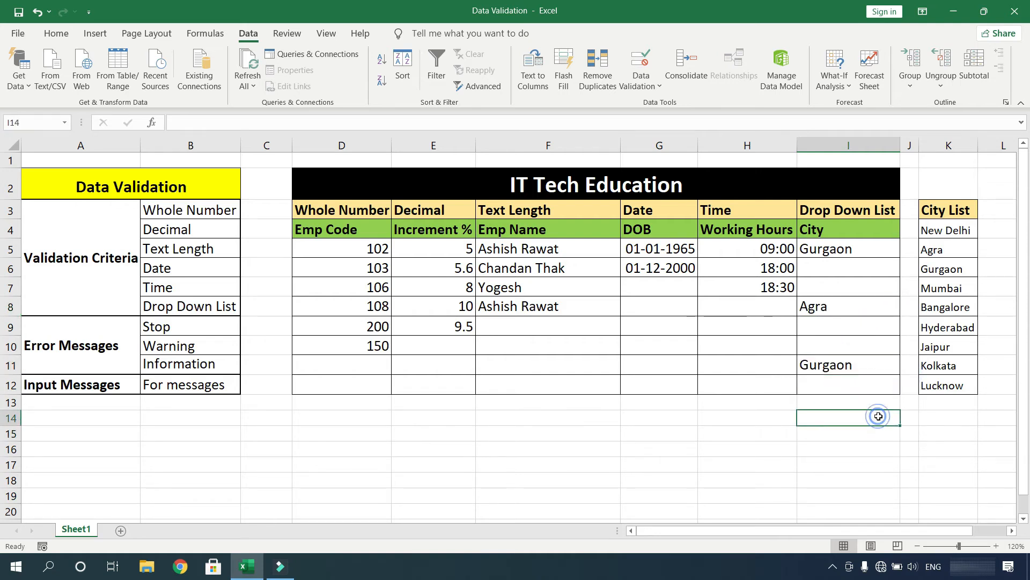
drag(865, 441, 868, 433)
click(876, 417)
drag(862, 248, 843, 380)
- Choose Gurgaon for cell I12 from its City drop-down list
click(846, 381)
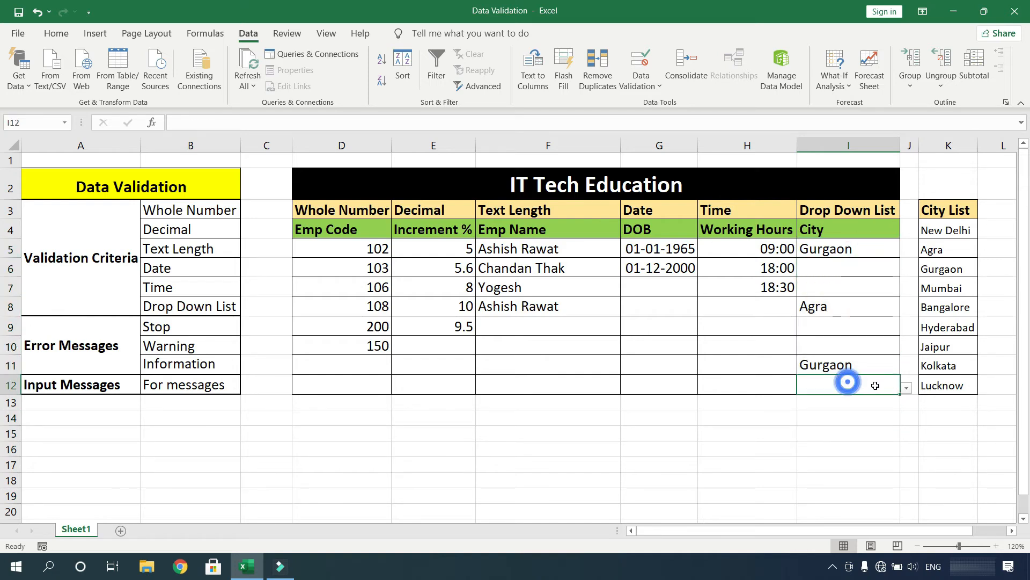
click(906, 387)
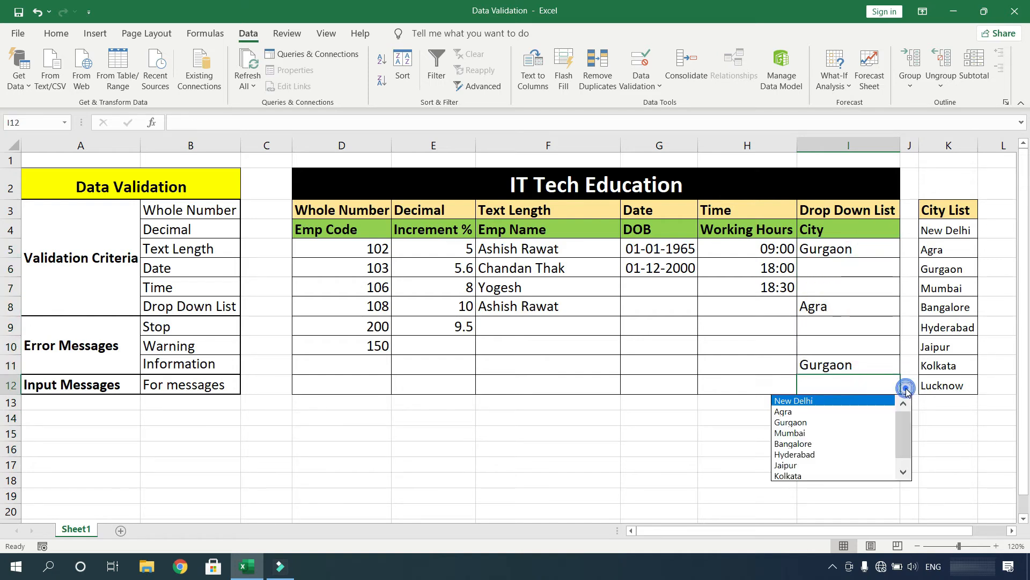
click(872, 423)
click(867, 285)
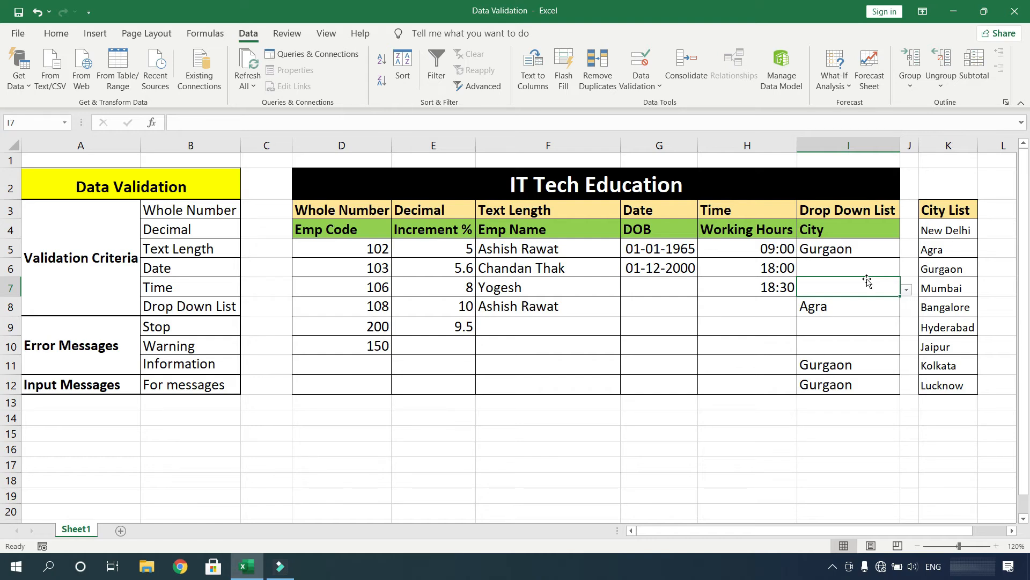
drag(167, 211, 172, 309)
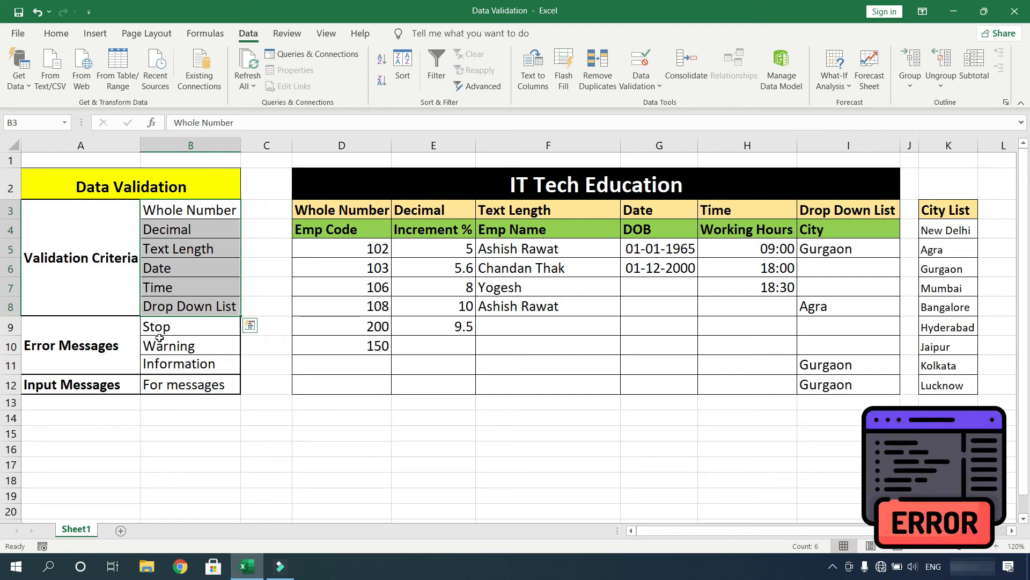
click(375, 366)
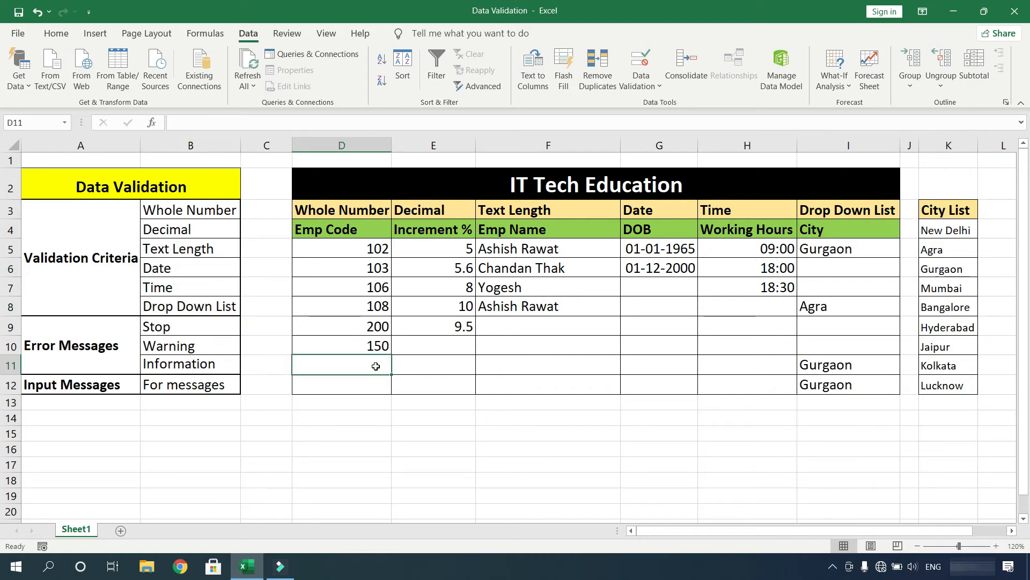
click(121, 342)
click(198, 331)
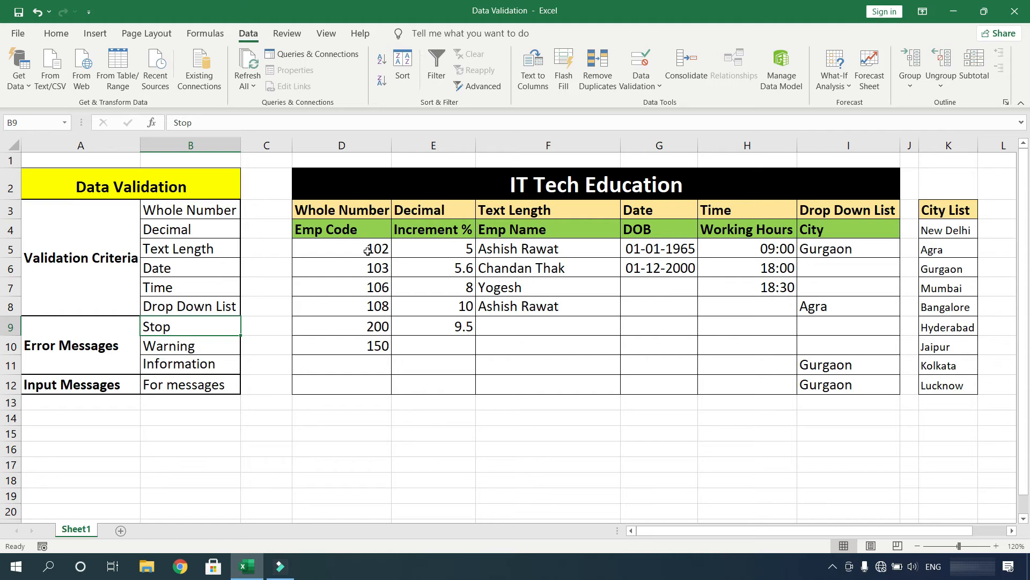
- Examine the error alert settings and the Stop style in the data validation of the Emp Code cells D5:D12
drag(367, 249, 359, 387)
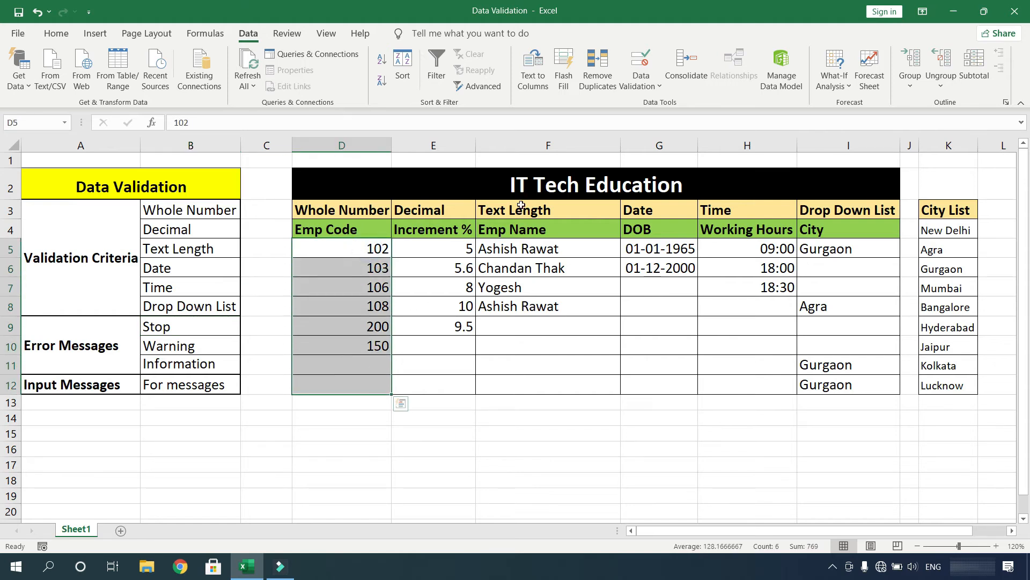
click(641, 60)
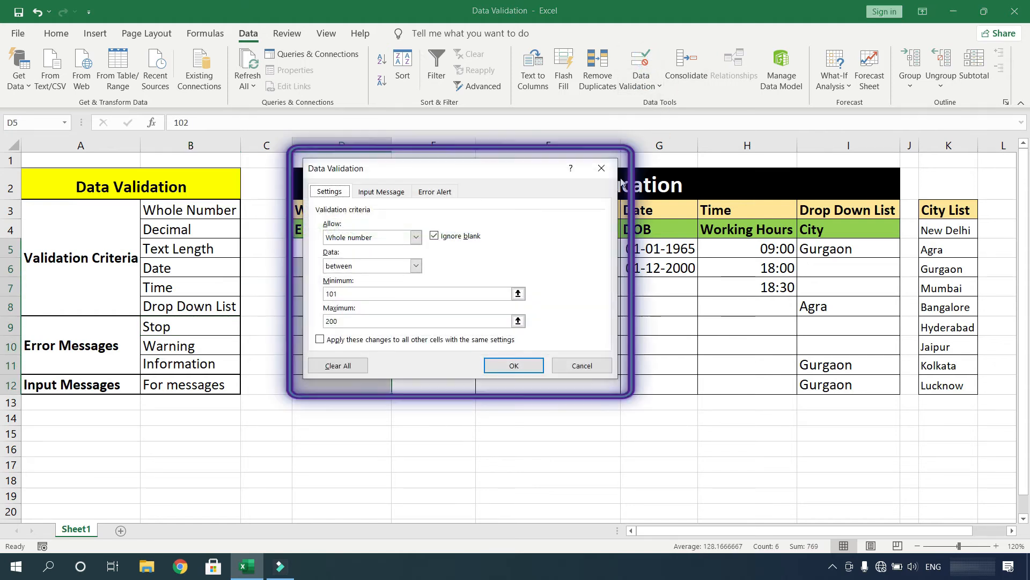
click(435, 192)
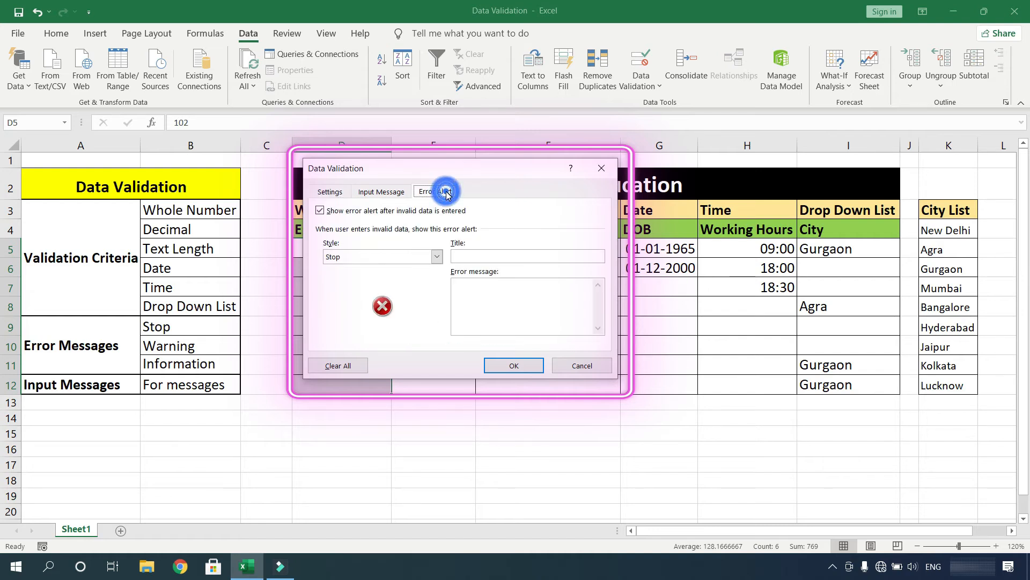
click(351, 257)
click(346, 266)
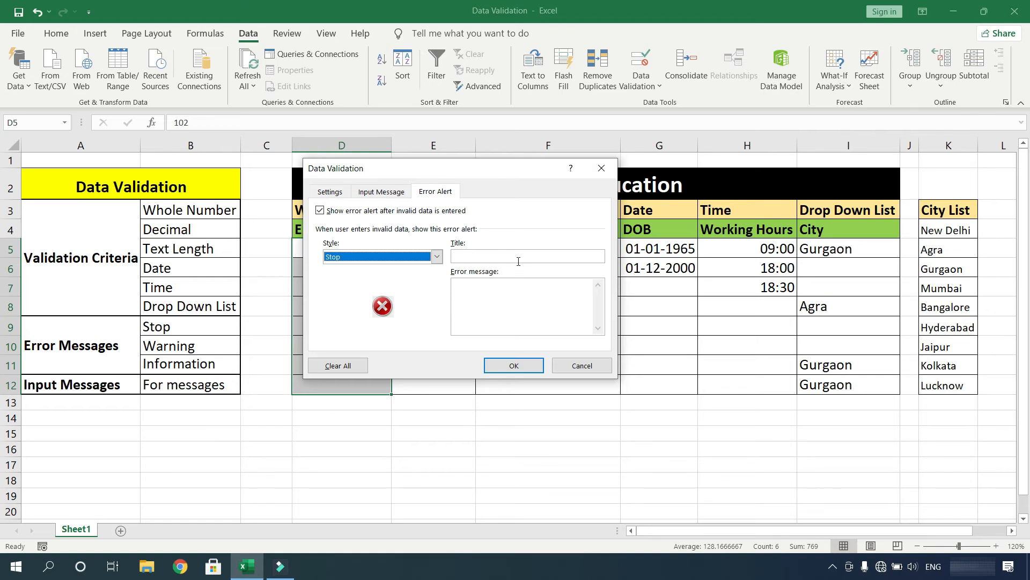
click(603, 364)
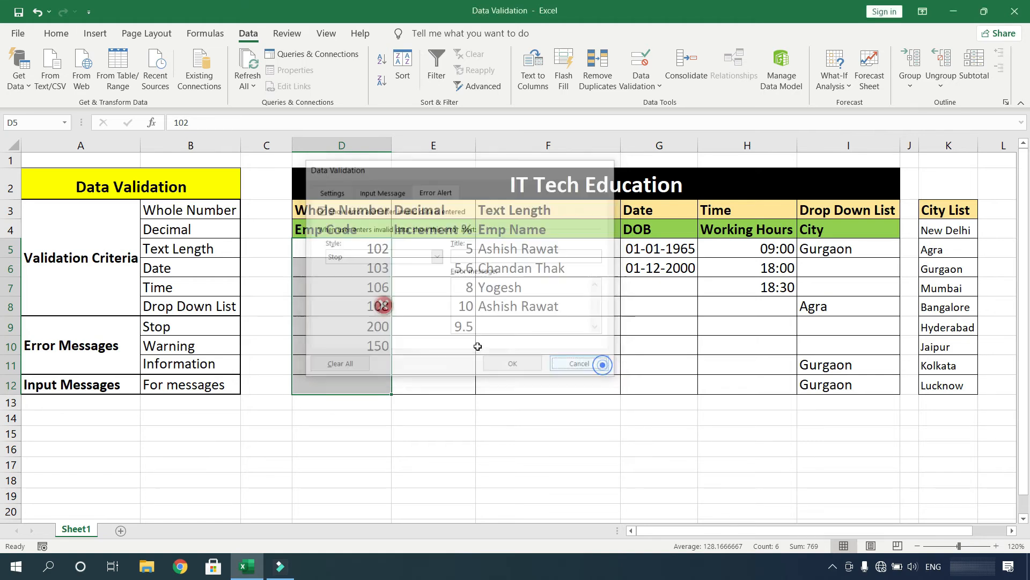
- Test the Emp Code validation by trying to enter 300 in D11, and discard the entry
click(375, 360)
text(300)
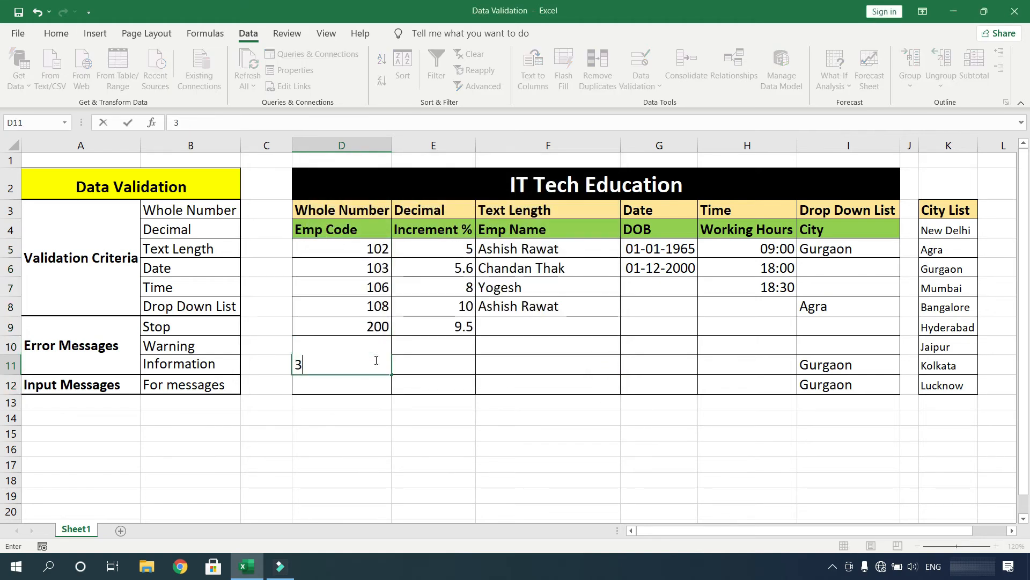
key(Return)
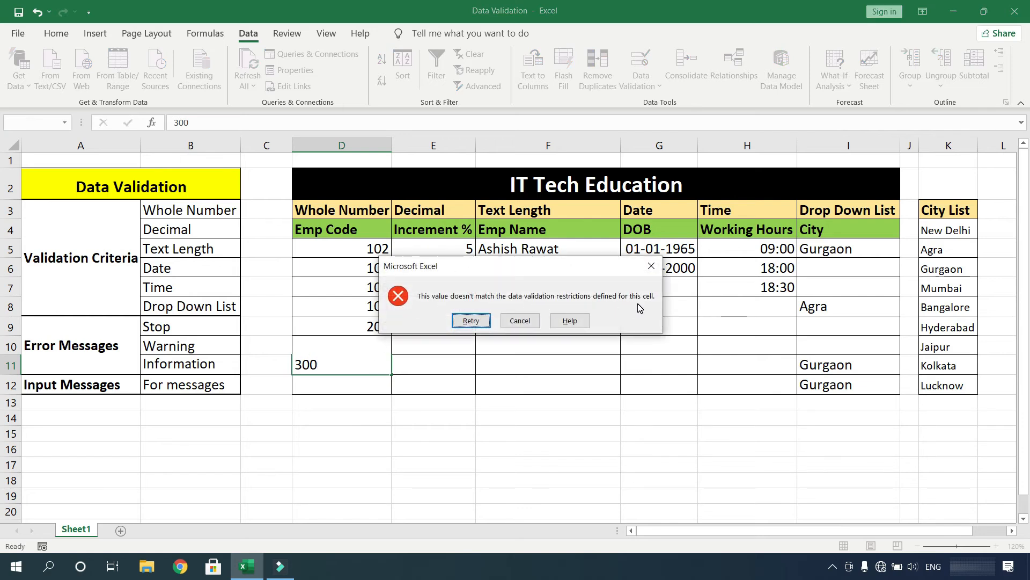
click(471, 320)
key(Escape)
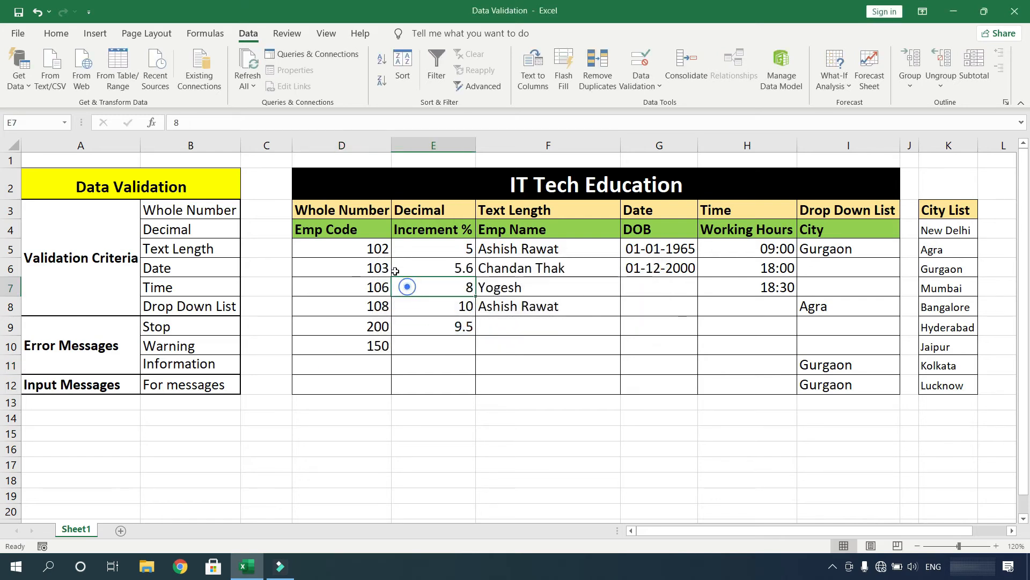
- Give the error alert of D5:D12 the title "Infromation" and the message "Please enter number between 100 to 200"
drag(366, 249, 363, 401)
drag(365, 388, 365, 387)
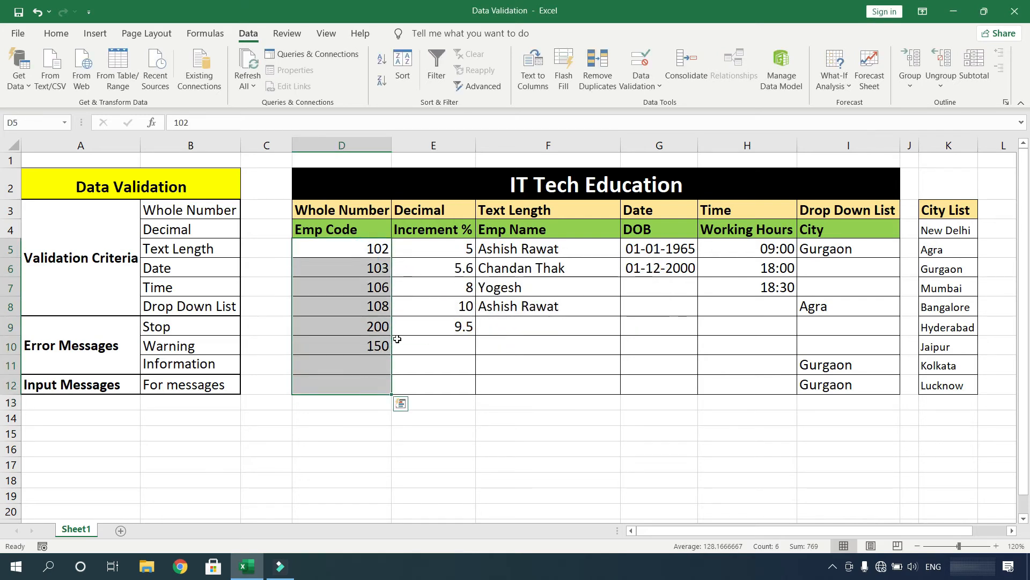
click(654, 69)
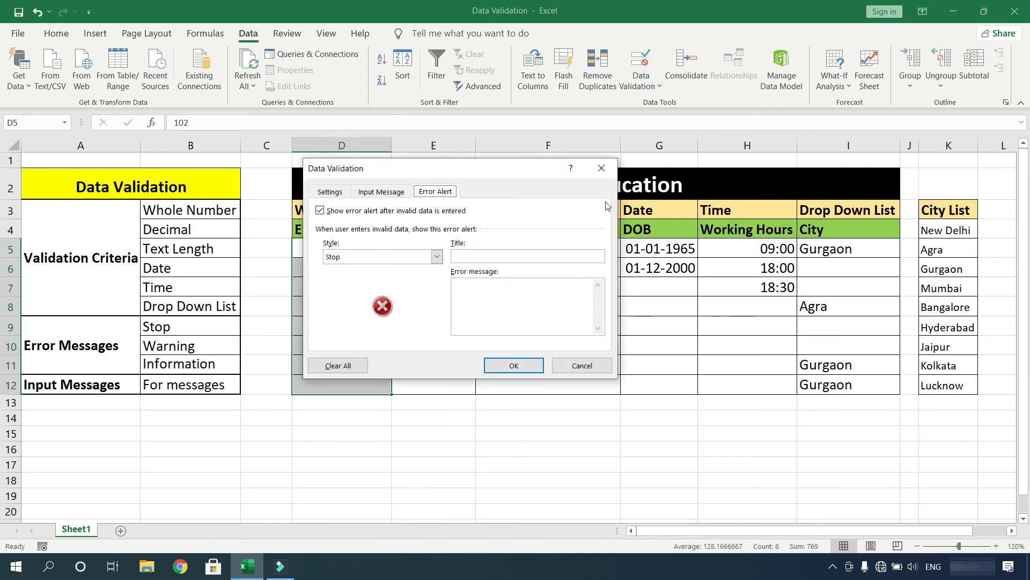
click(529, 257)
text(Infr)
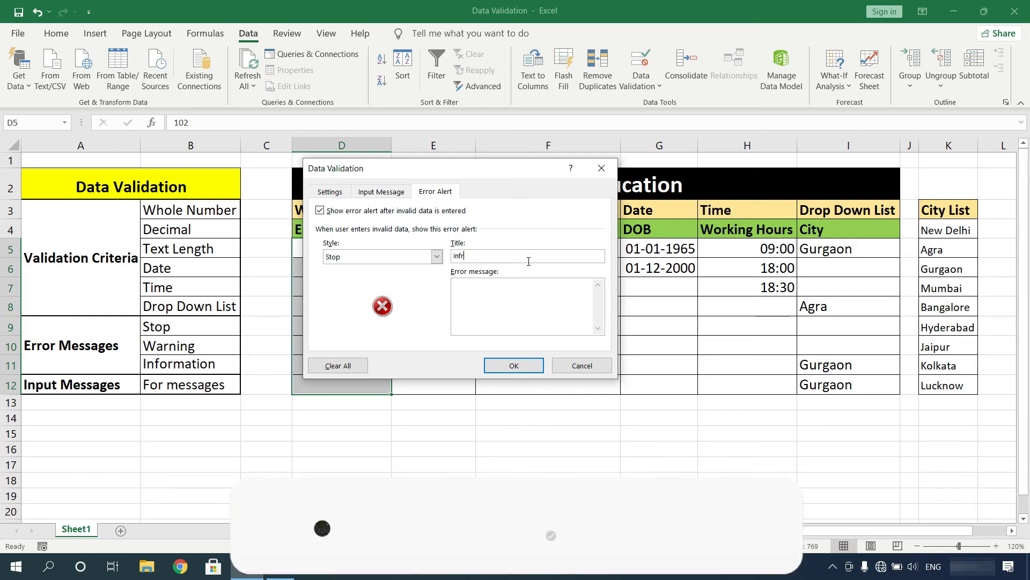
text(omation)
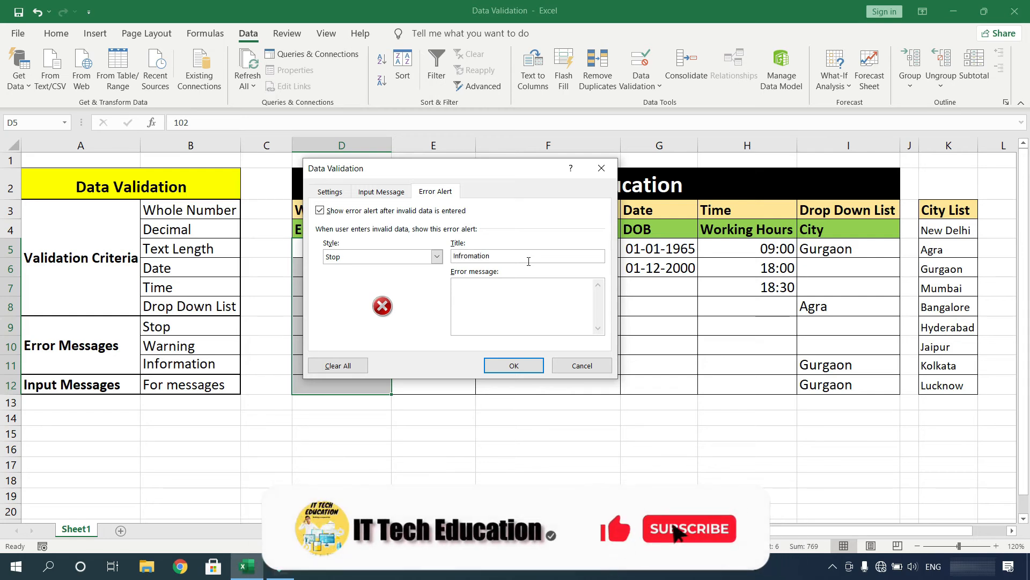
click(527, 286)
text(Please )
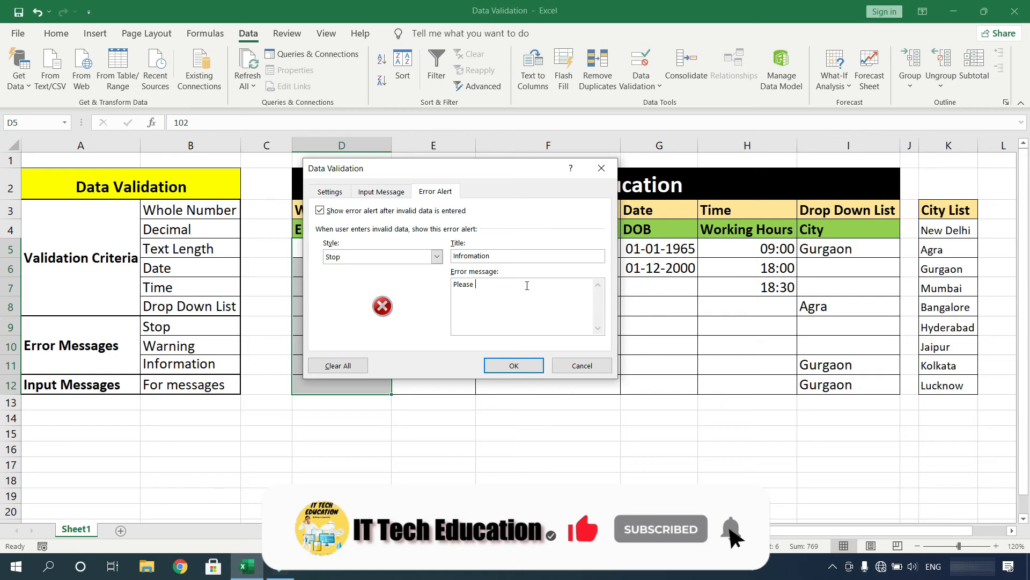
text(enter number betwe)
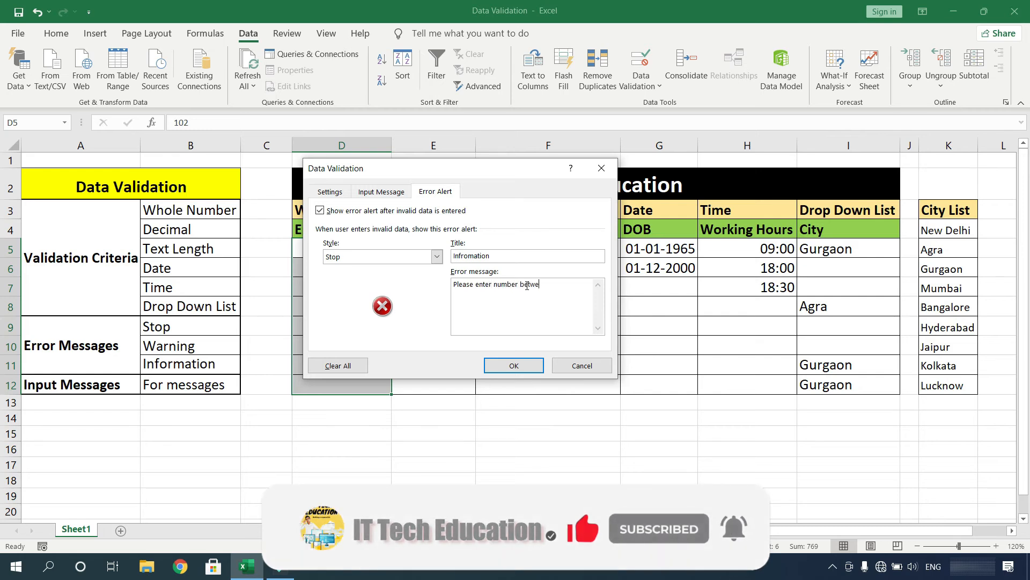
text(en 100 to)
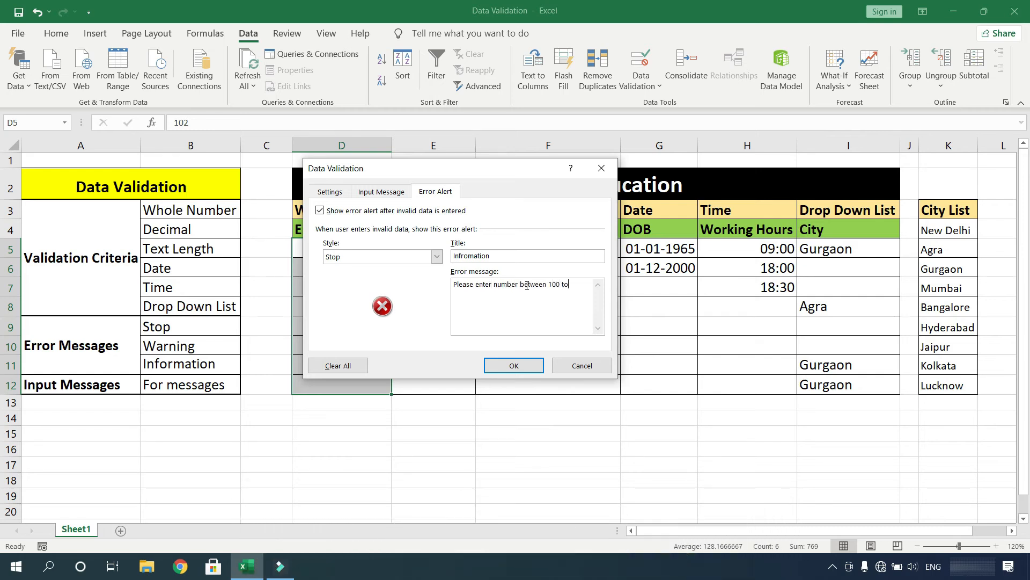
text( 200)
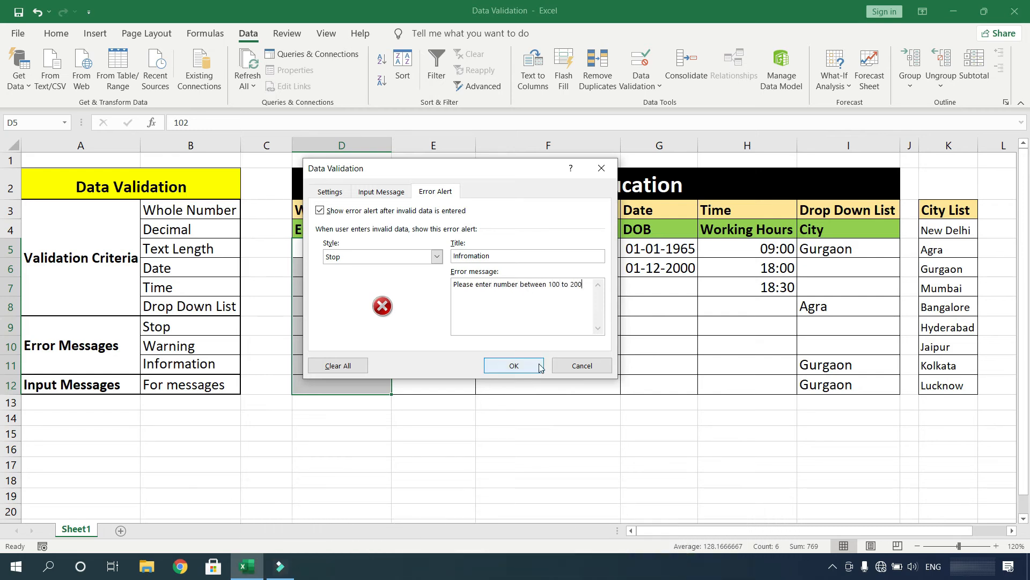
click(514, 366)
- Test the custom Stop alert by trying to enter 95 in D11, and discard the entry
click(428, 369)
click(367, 370)
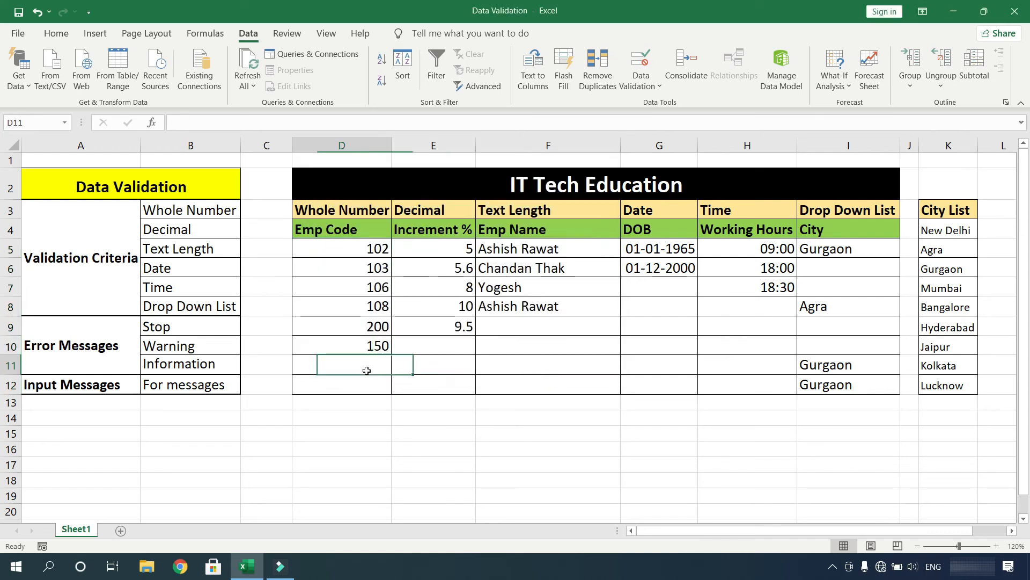
text(95)
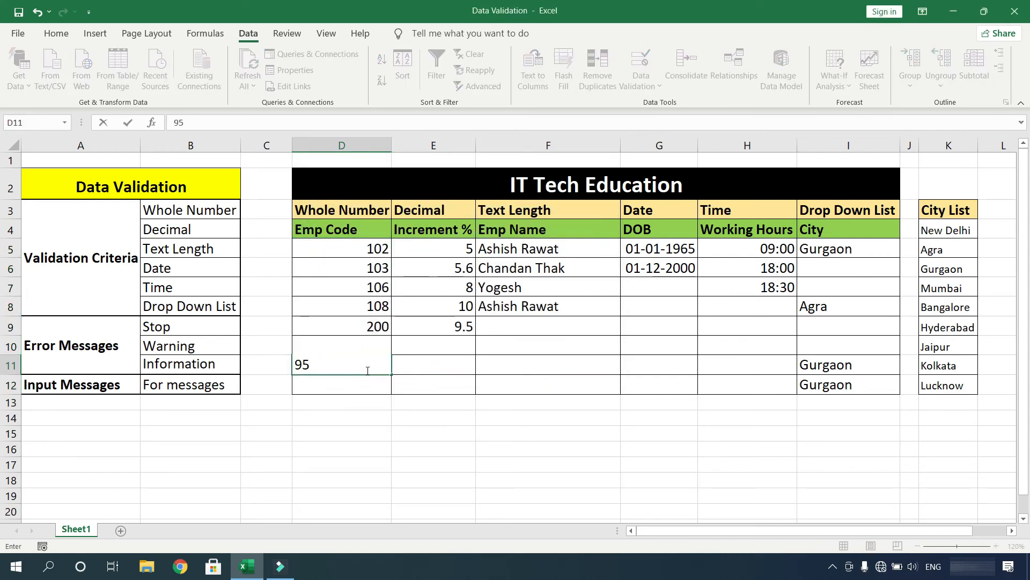
key(Return)
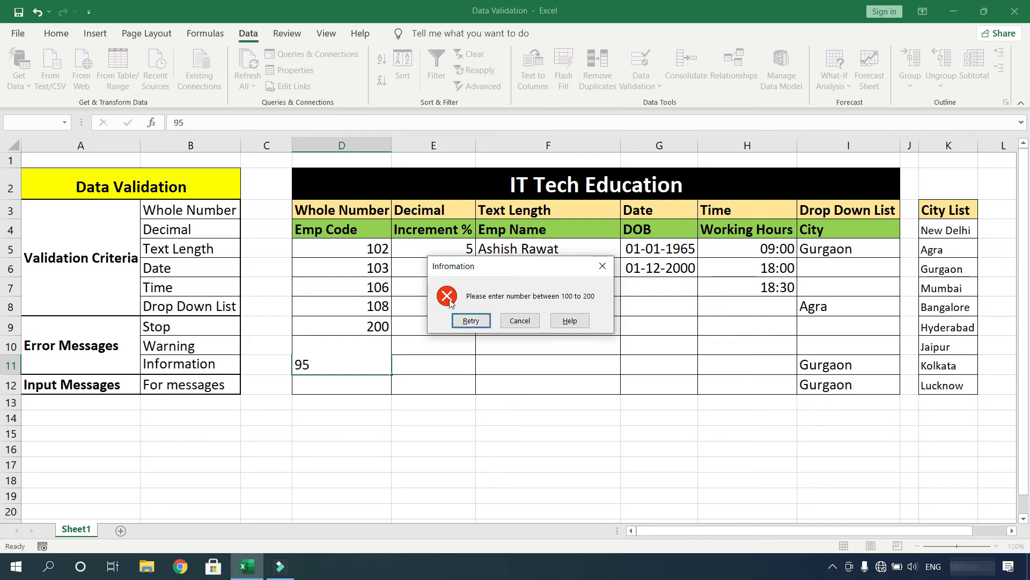
click(489, 320)
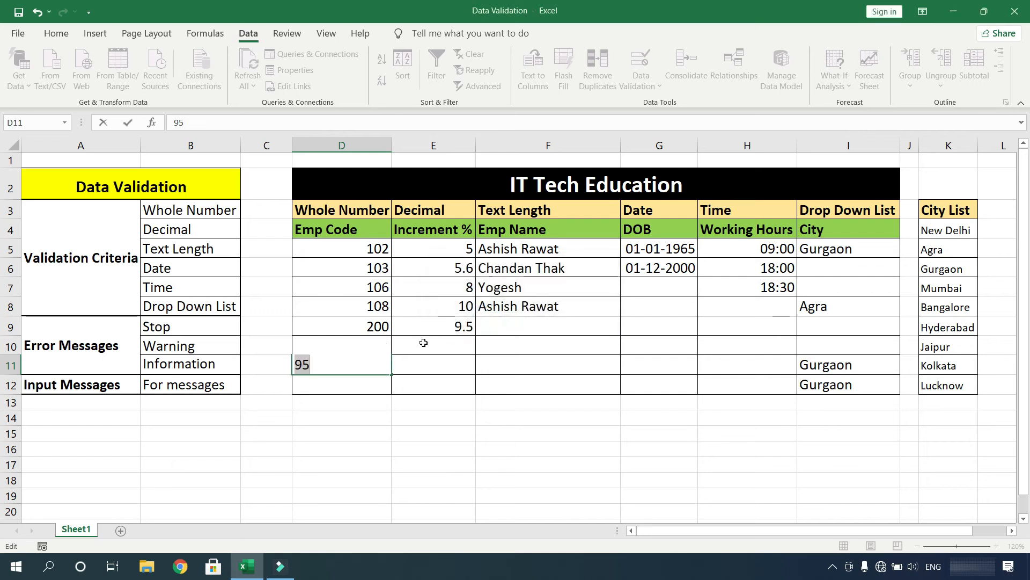
key(Return)
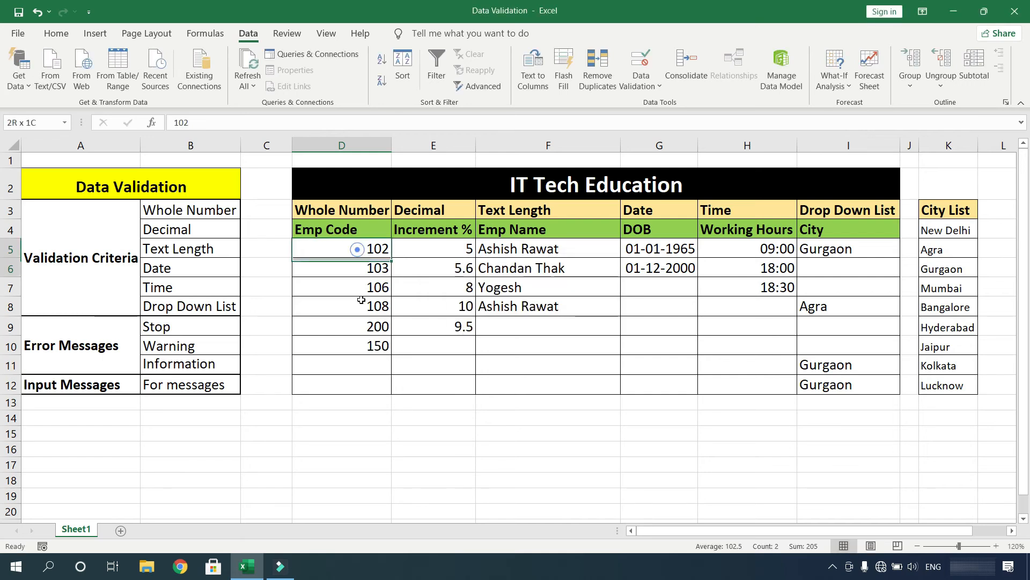
- Set the error alert style of the Emp Code cells D5:D12 to Warning
drag(361, 300, 361, 381)
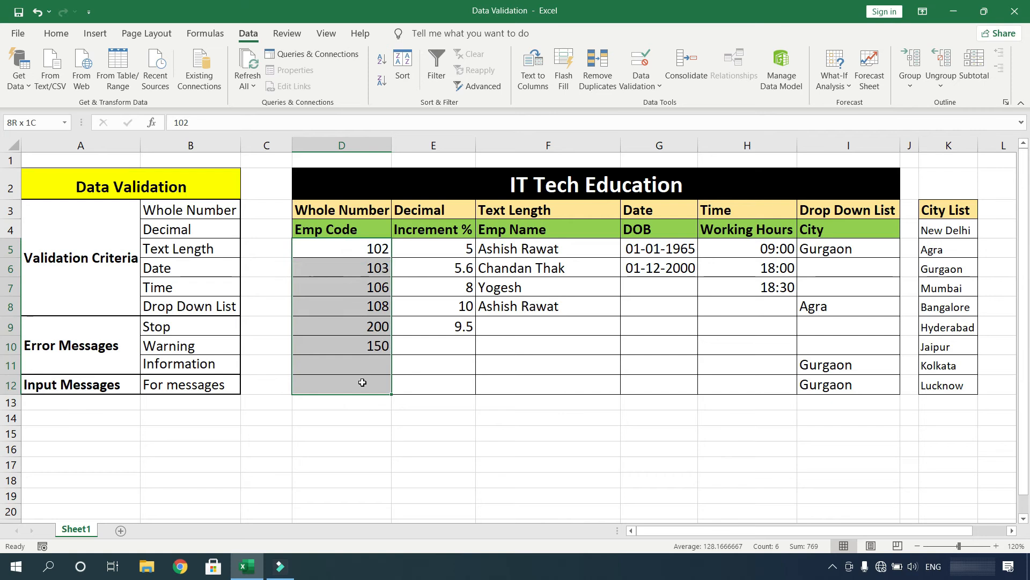
click(644, 70)
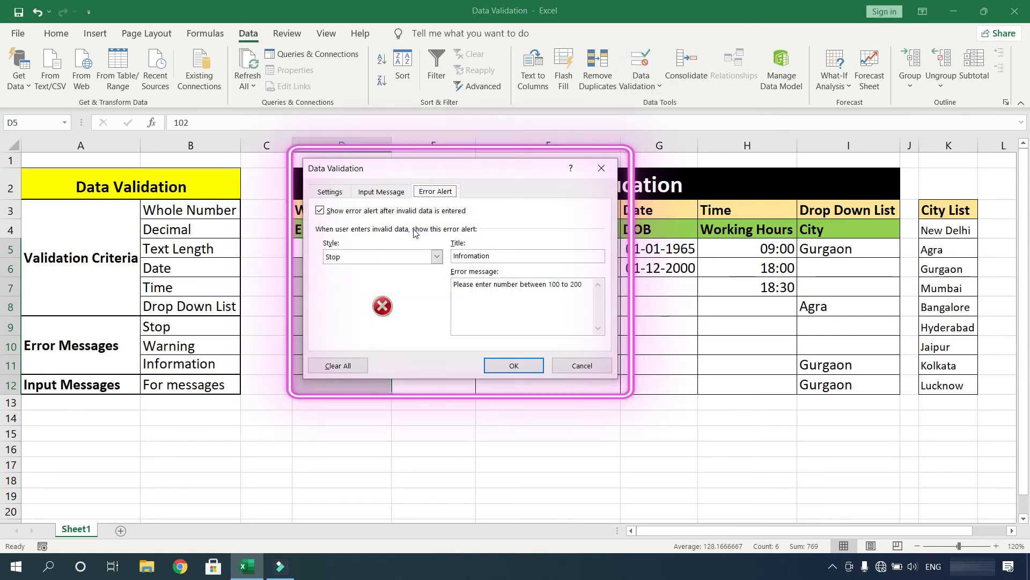
click(410, 258)
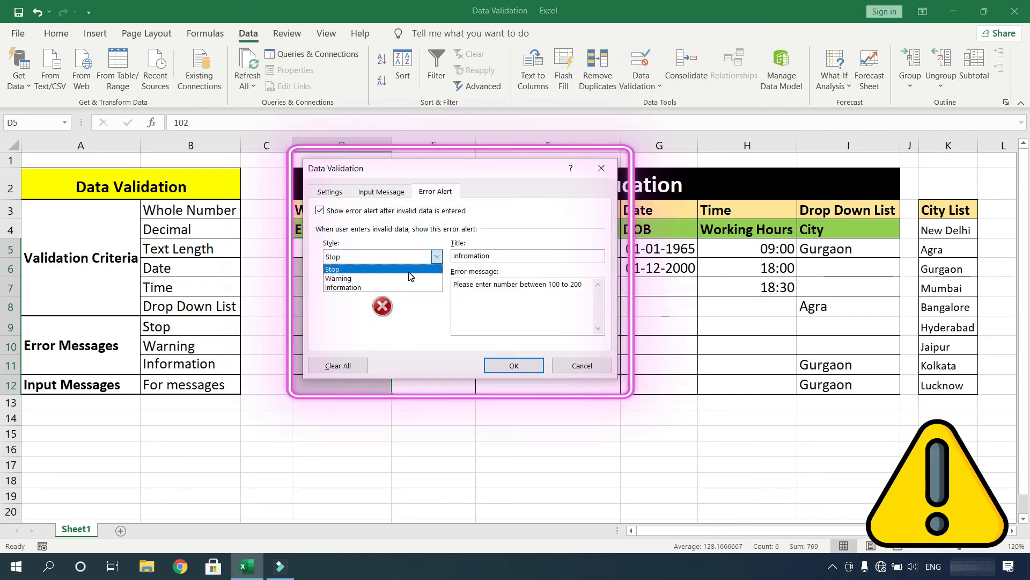
click(408, 278)
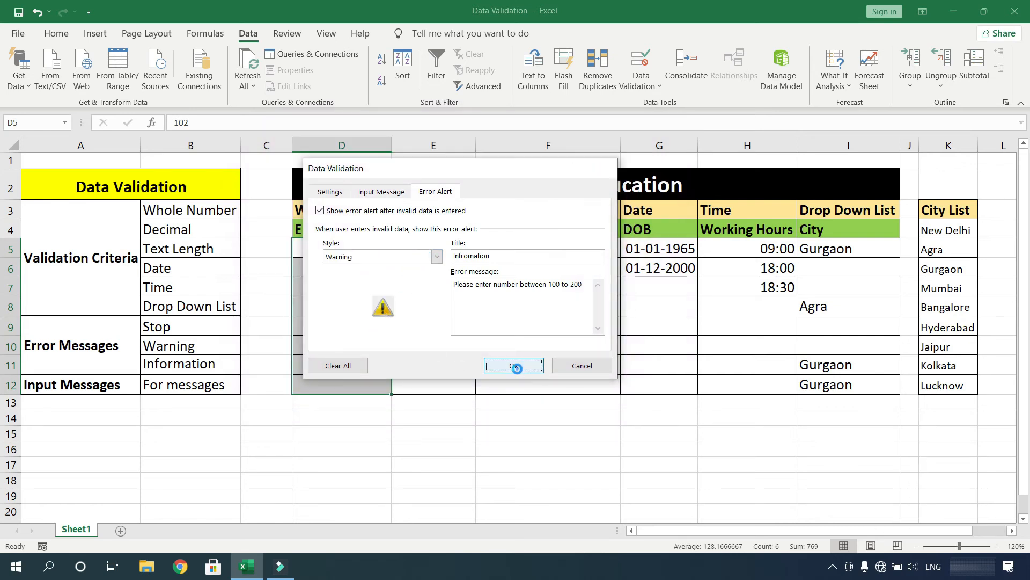
click(515, 366)
- Test the Warning alert by entering 300 in D11 and accepting it, and clear the cell again
click(328, 368)
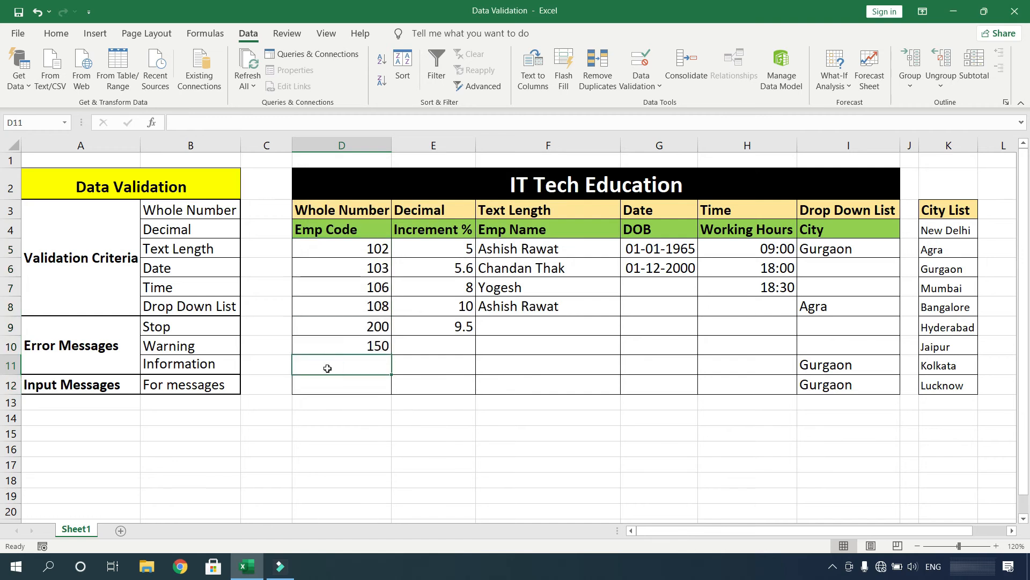
text(300)
click(327, 369)
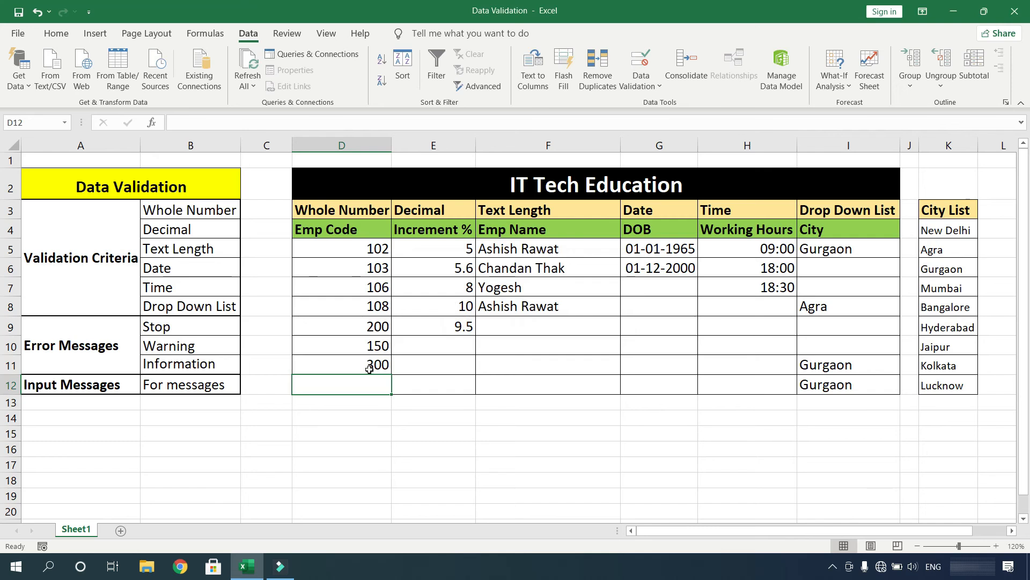
click(364, 362)
key(Delete)
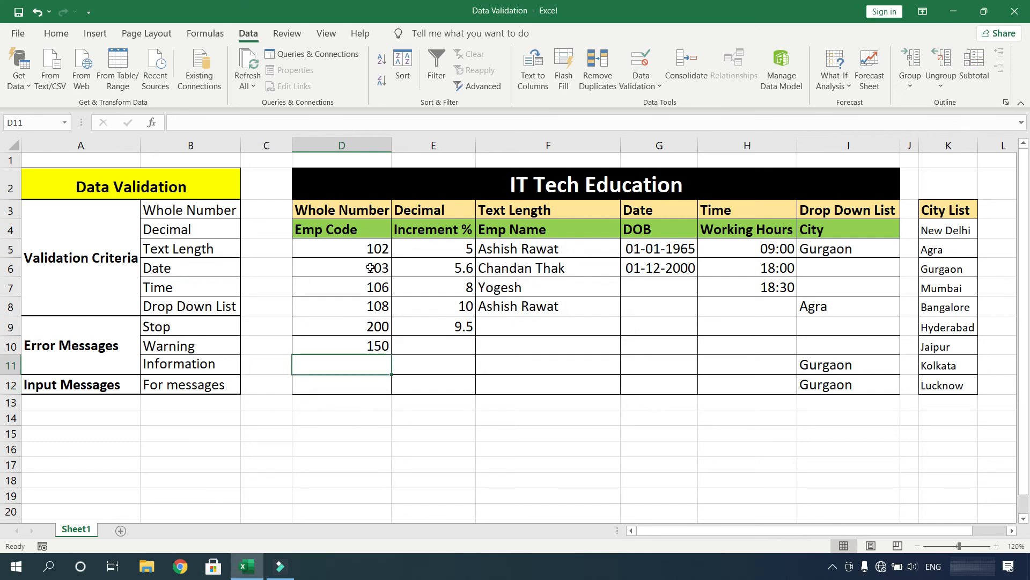
- Set the error alert style of the Emp Code cells D5:D12 to Information
drag(369, 246, 362, 384)
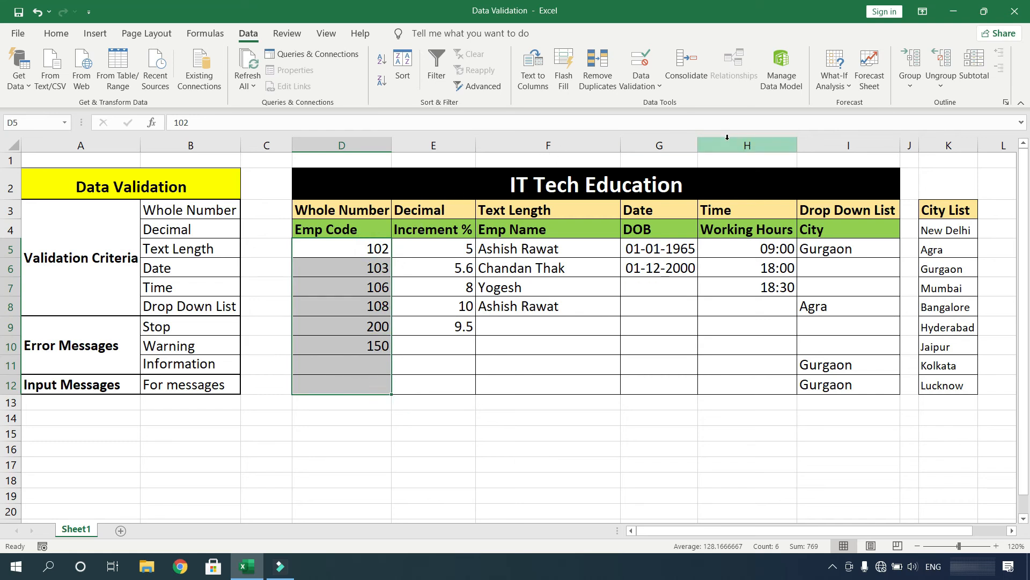
click(641, 64)
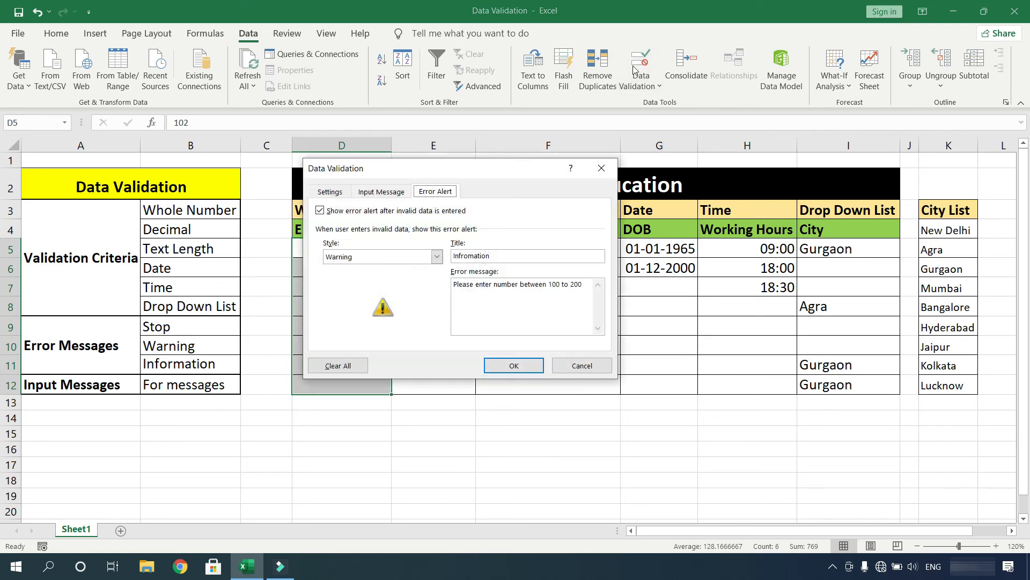
click(408, 256)
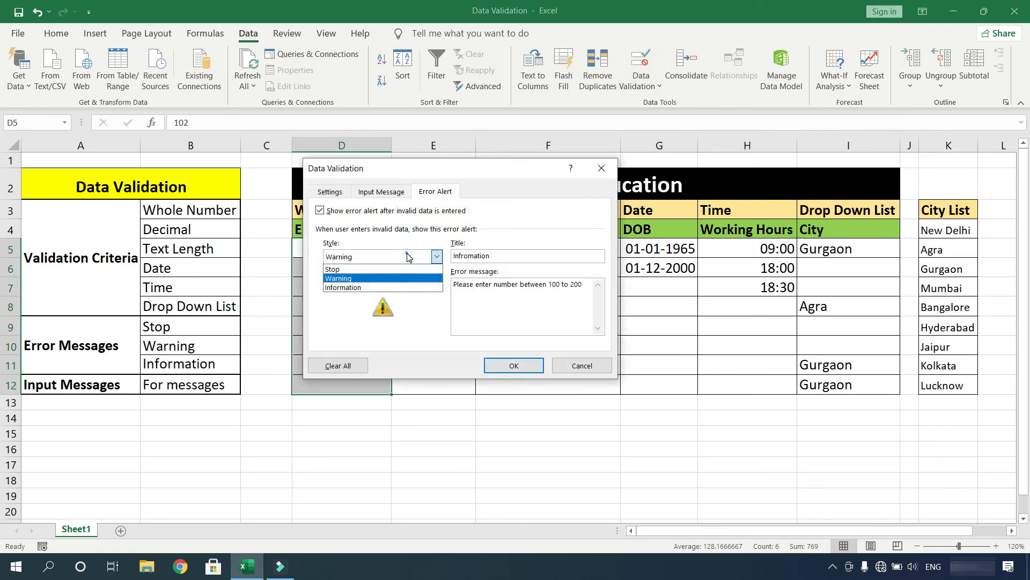
click(393, 287)
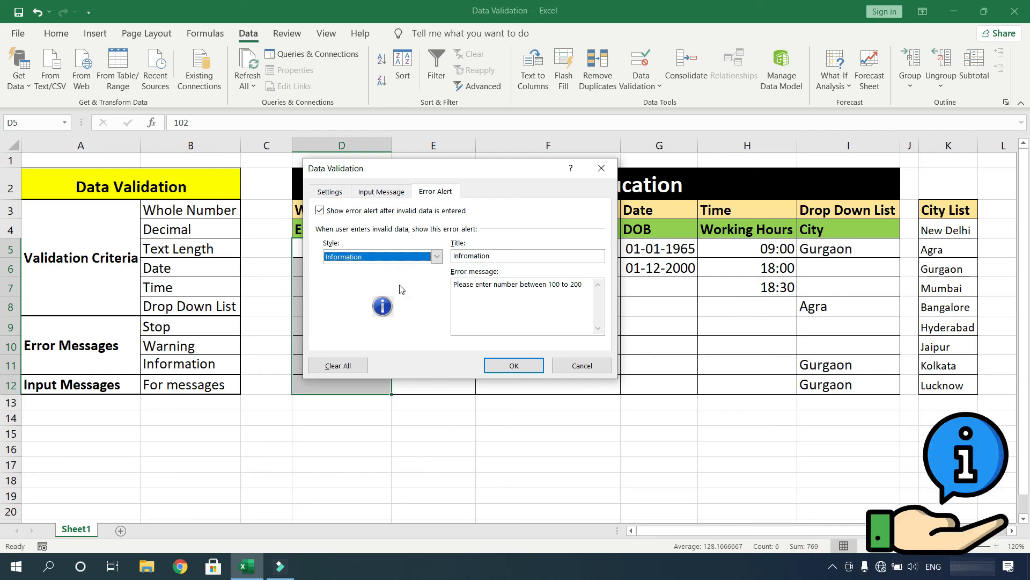
click(514, 366)
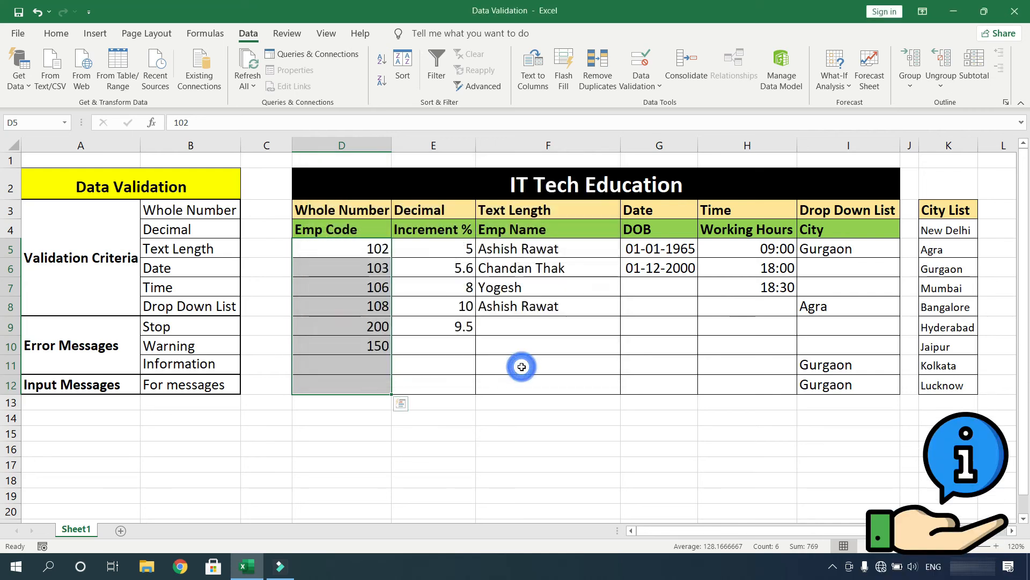
- Test the Information alert by entering 400 in D11 and accepting the value
click(363, 365)
text(400)
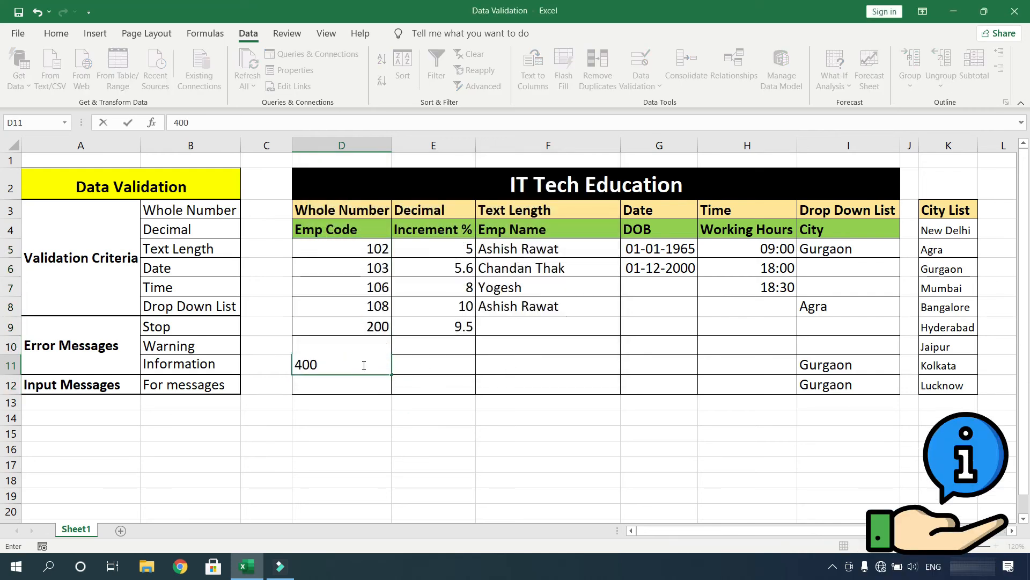
key(Return)
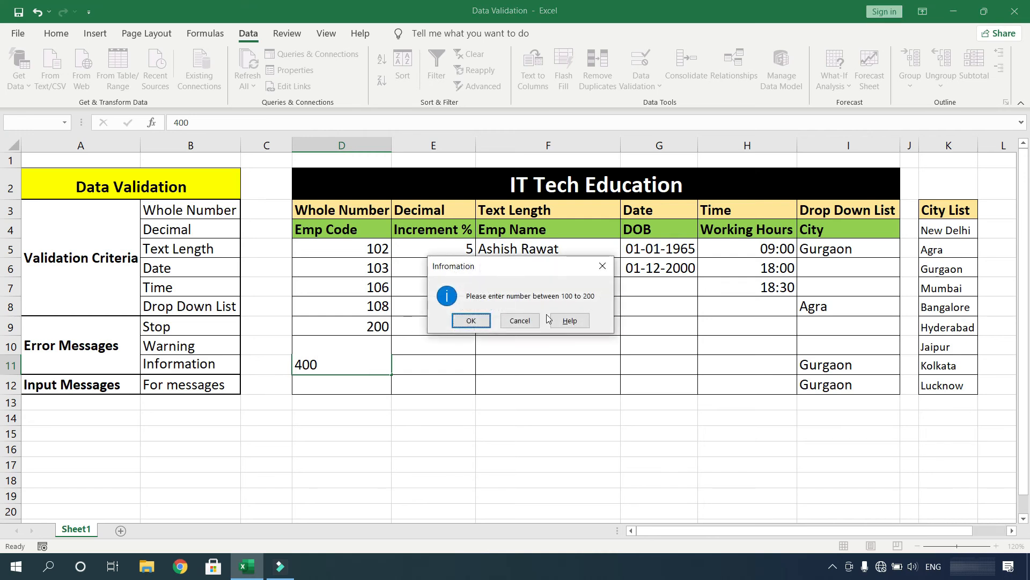
click(466, 322)
click(370, 365)
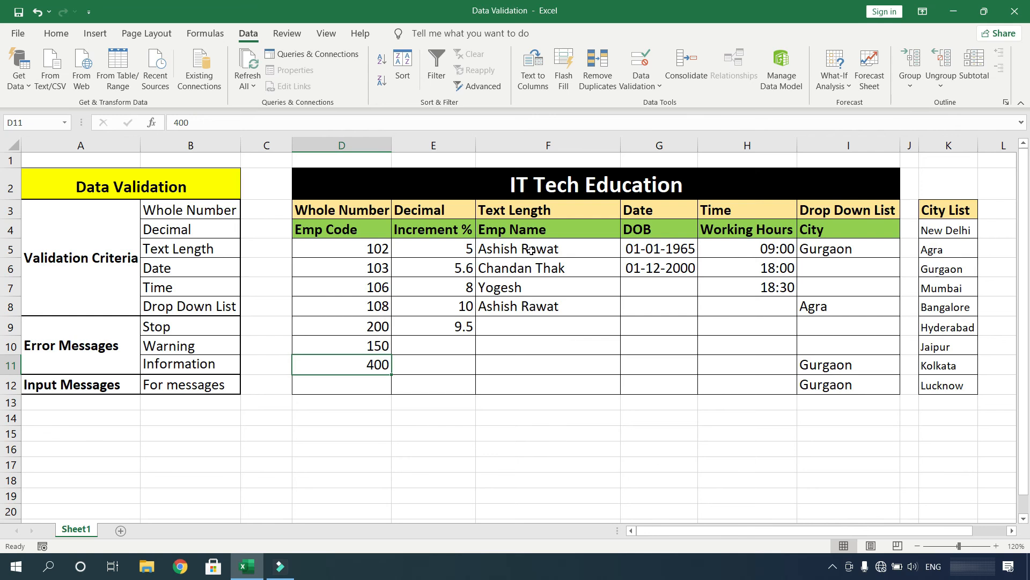
- Give the Emp Name cells F5:F12 an input message titled "Information" reading "Please enter text between 3 to 12"
drag(531, 250, 537, 386)
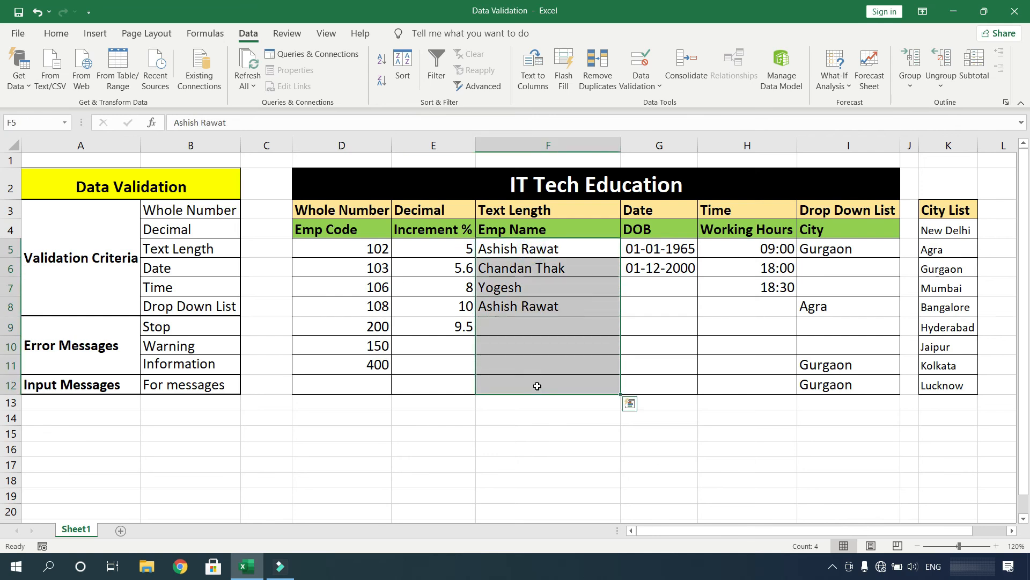
click(643, 65)
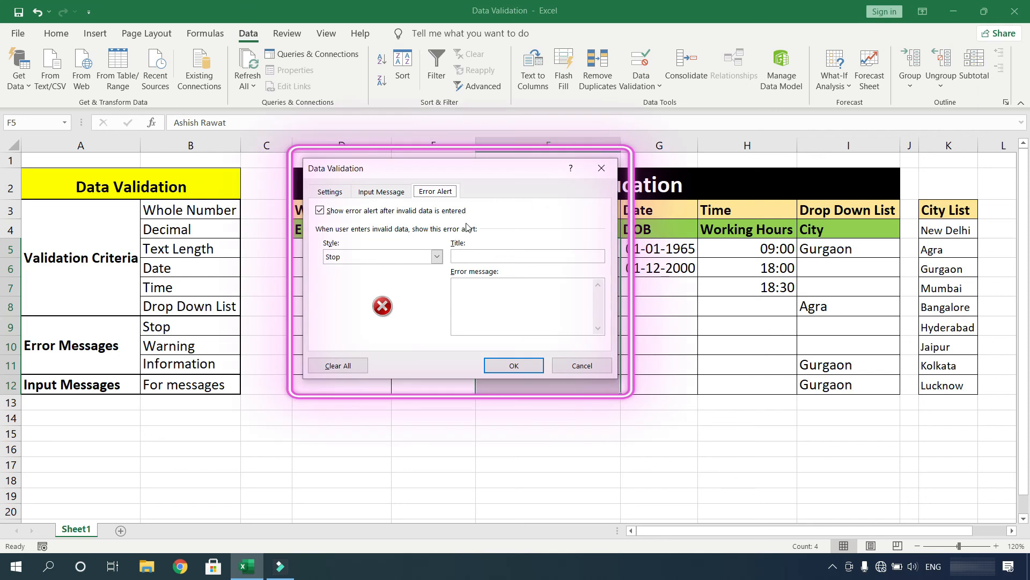
click(338, 191)
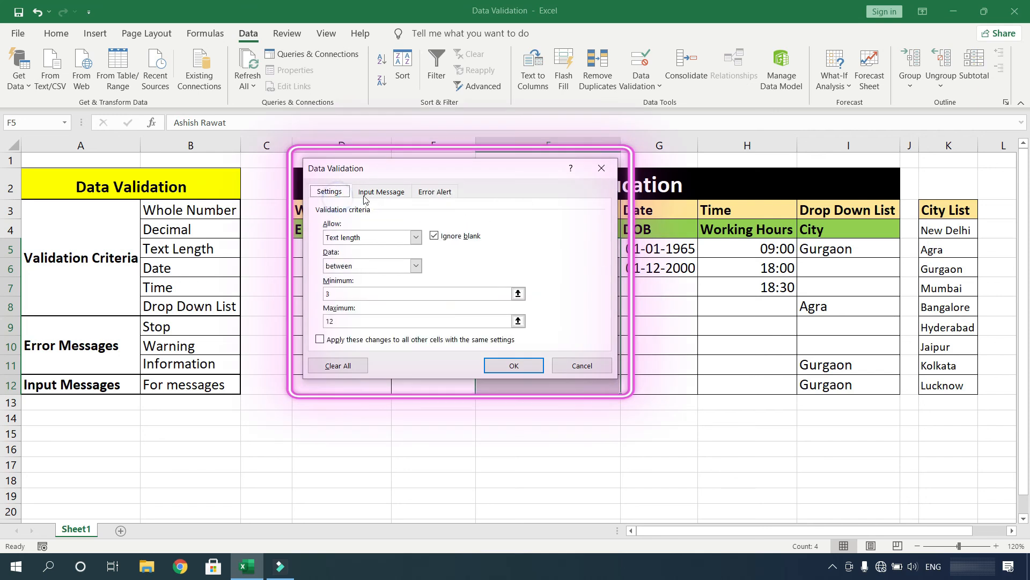
click(395, 196)
click(392, 257)
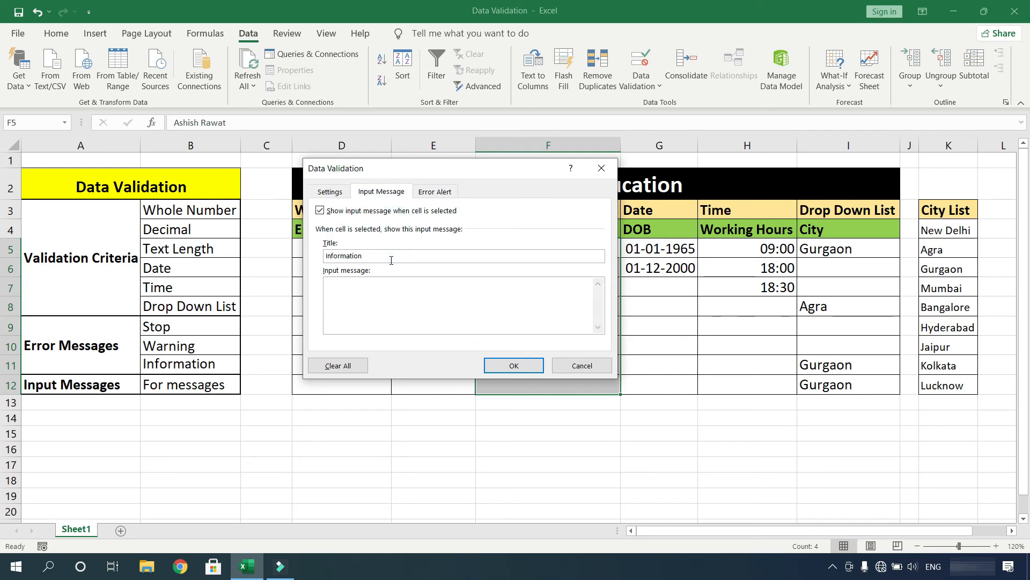
click(329, 191)
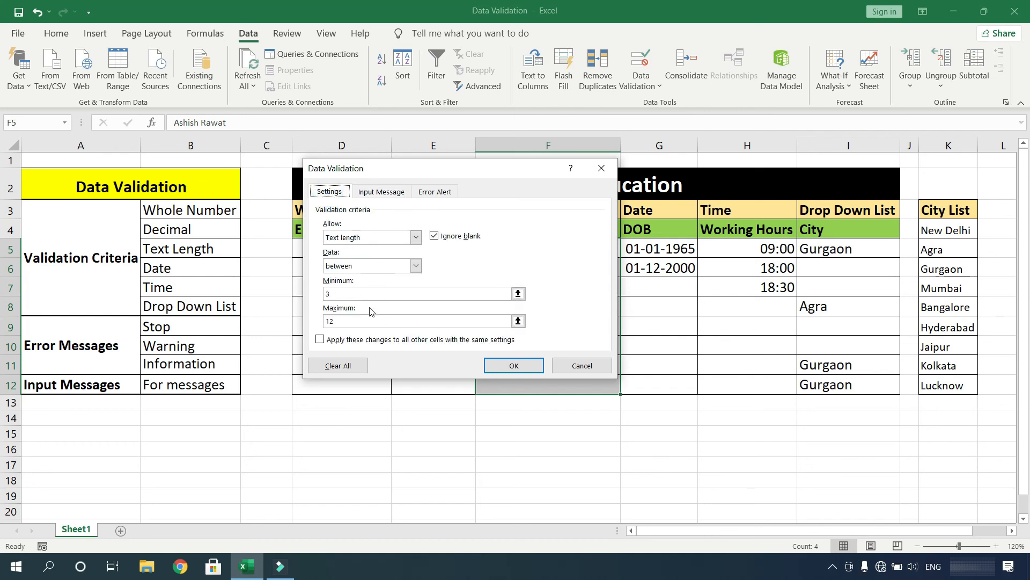
click(382, 193)
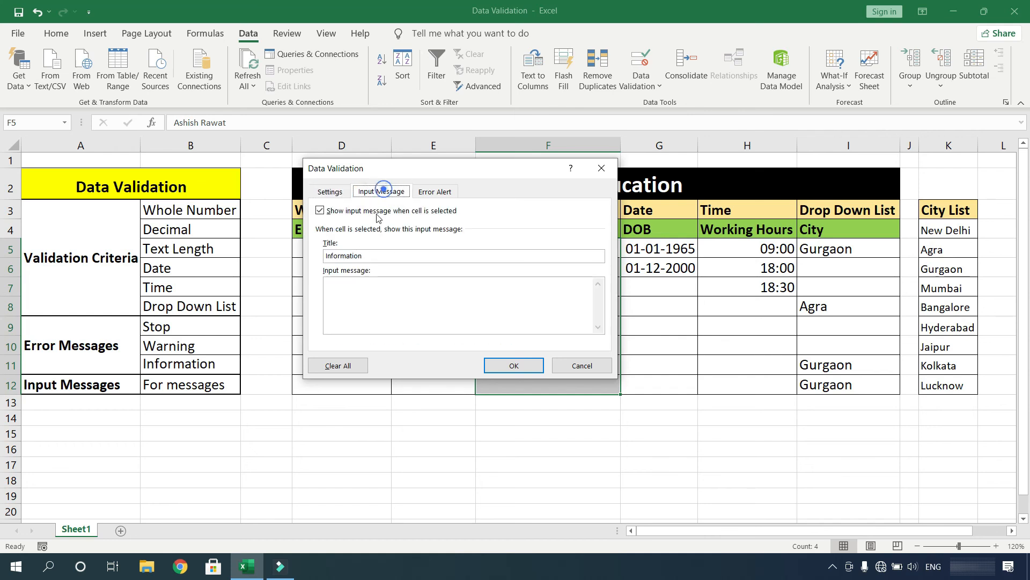
click(357, 298)
text(Please enter text between 3 to 12)
click(513, 366)
- Check the input message by selecting several cells in the Emp Name column
click(738, 359)
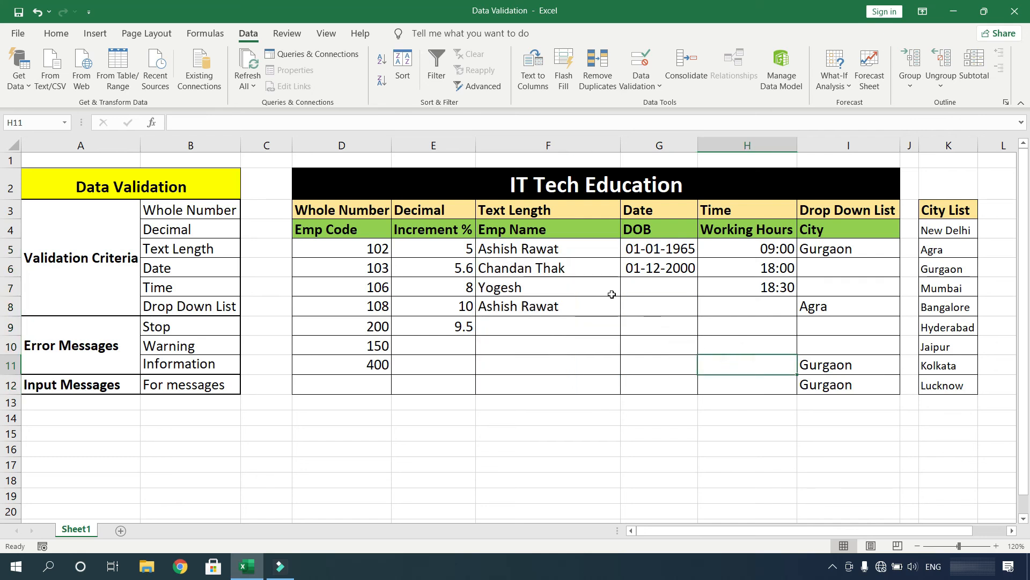
click(555, 333)
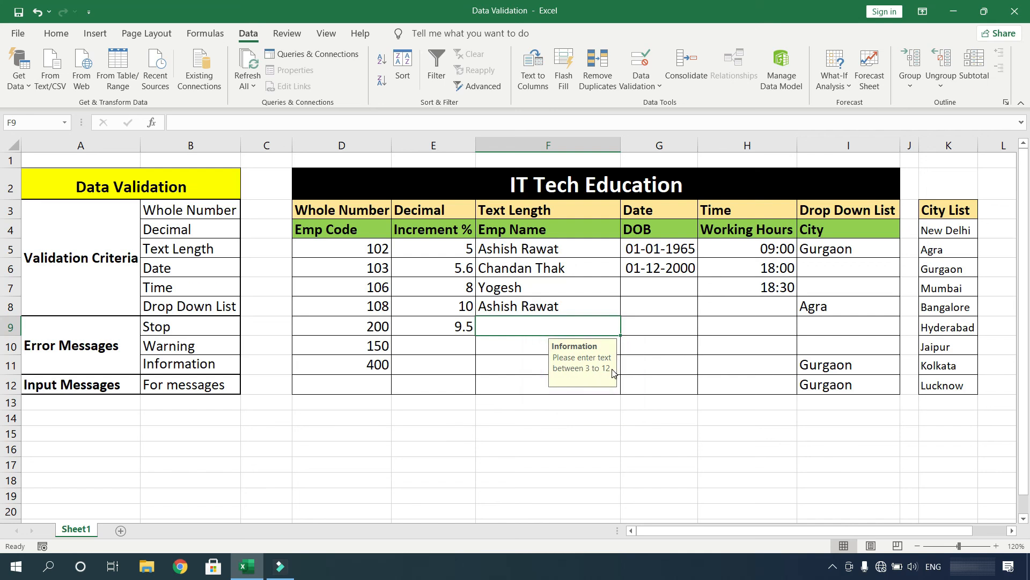
click(536, 346)
click(550, 322)
click(567, 300)
- Test the Information alert again by trying to enter 500 in D12, and discard the entry
click(371, 326)
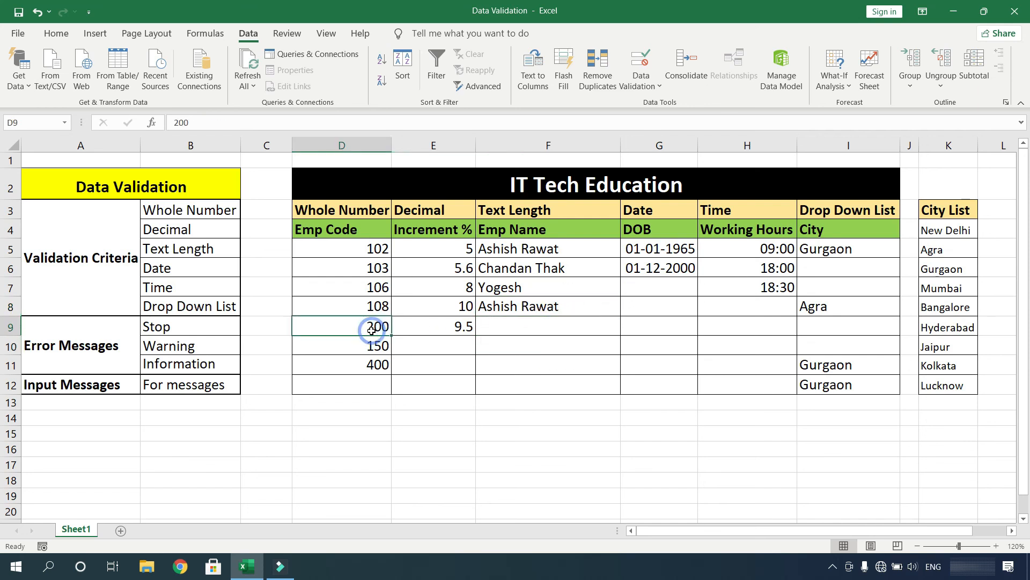
click(370, 387)
text(500)
key(Return)
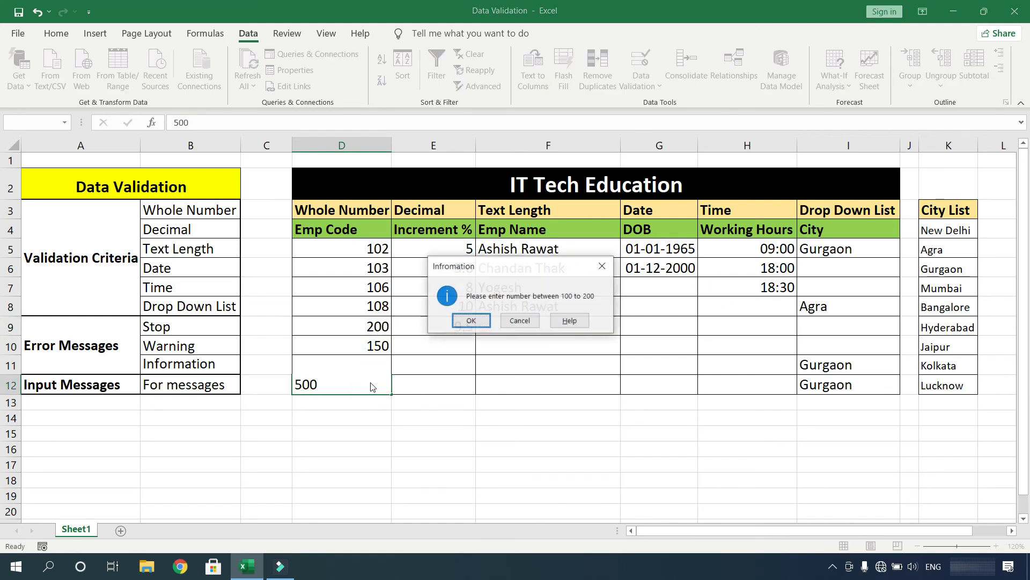
click(519, 321)
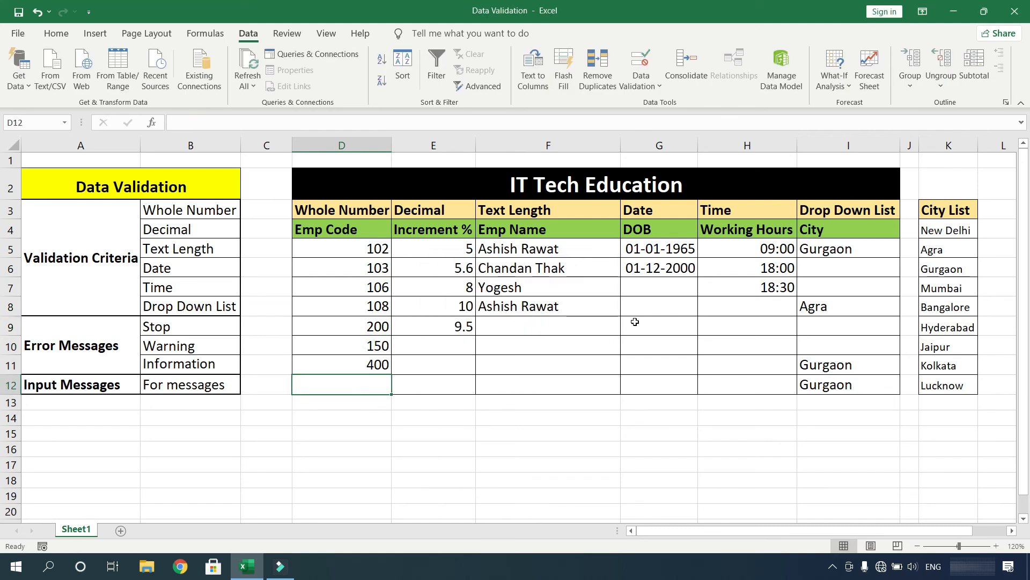
- Review the Emp Code entries in D5:D11 and display the input message on Emp Name cell F7
drag(358, 247, 340, 361)
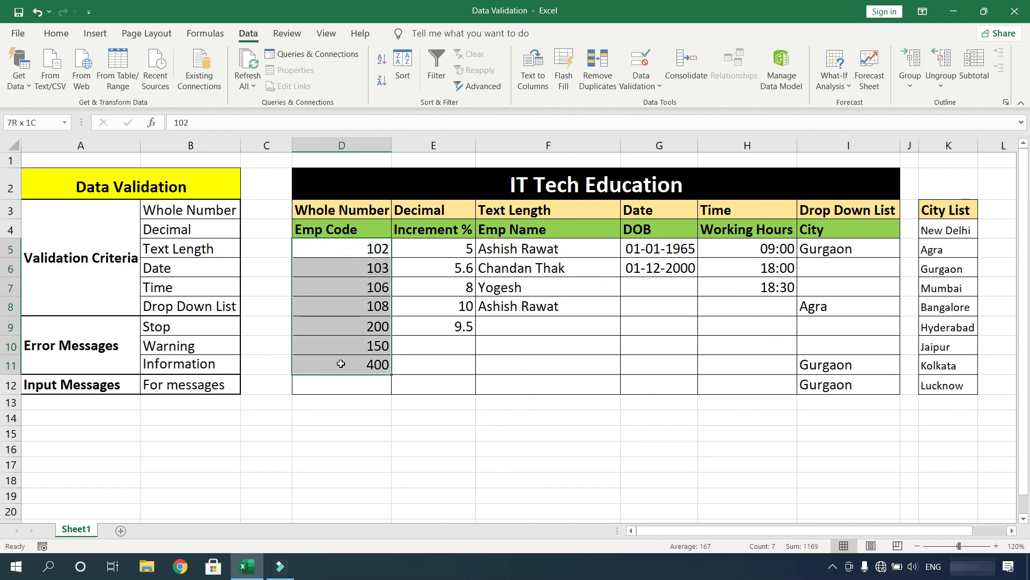
click(585, 290)
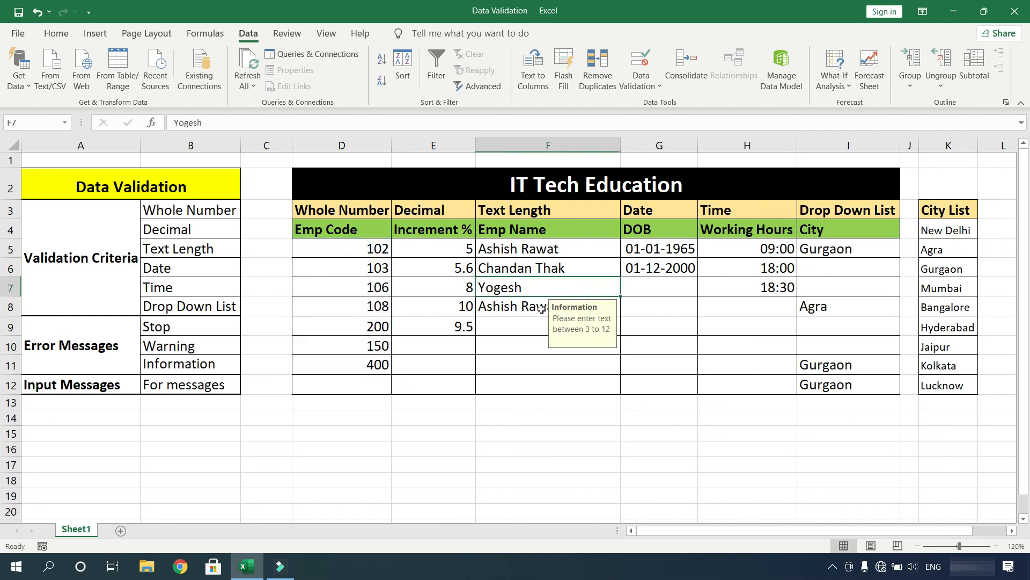